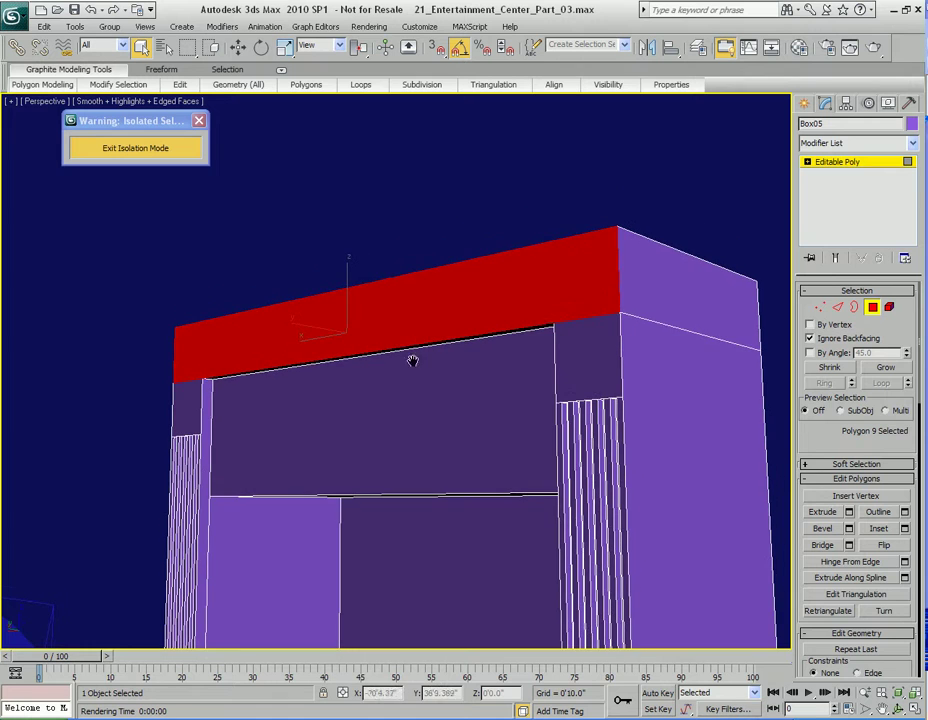
- Examine the crown molding and dentil band above the center bay in the entertainment center reference photo
{"action": "left_click_drag", "start_coordinate": [925, 172], "coordinate": [559, 189]}
{"action": "scroll", "coordinate": [472, 337], "scroll_direction": "up", "scroll_amount": 1}
{"action": "middle_click_drag", "start_coordinate": [370, 331], "coordinate": [483, 331]}
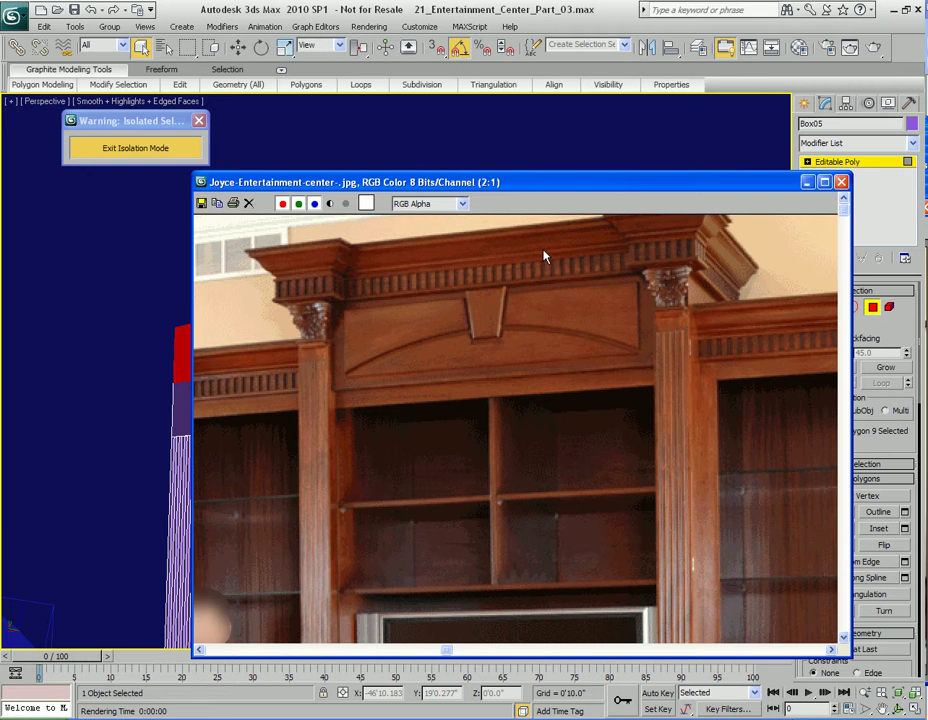
{"action": "left_click_drag", "start_coordinate": [527, 186], "coordinate": [596, 181]}
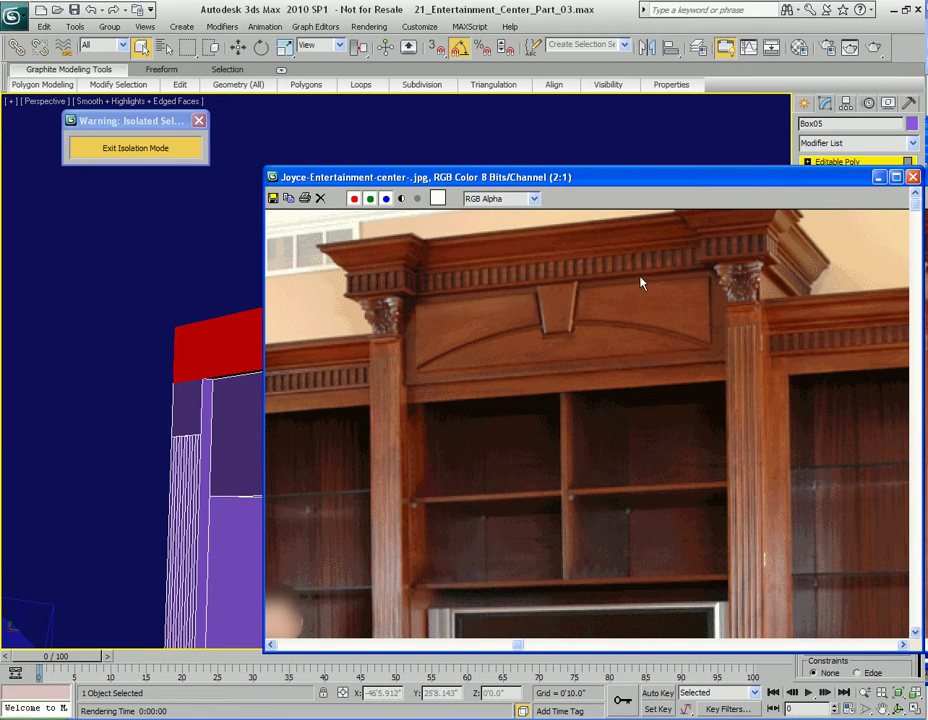
{"action": "left_click_drag", "start_coordinate": [455, 177], "coordinate": [926, 200]}
- Detach the selected front polygon along the cabinet's top as a cloned object named Object01
{"action": "middle_click_drag", "start_coordinate": [443, 331], "coordinate": [541, 307], "text": "alt"}
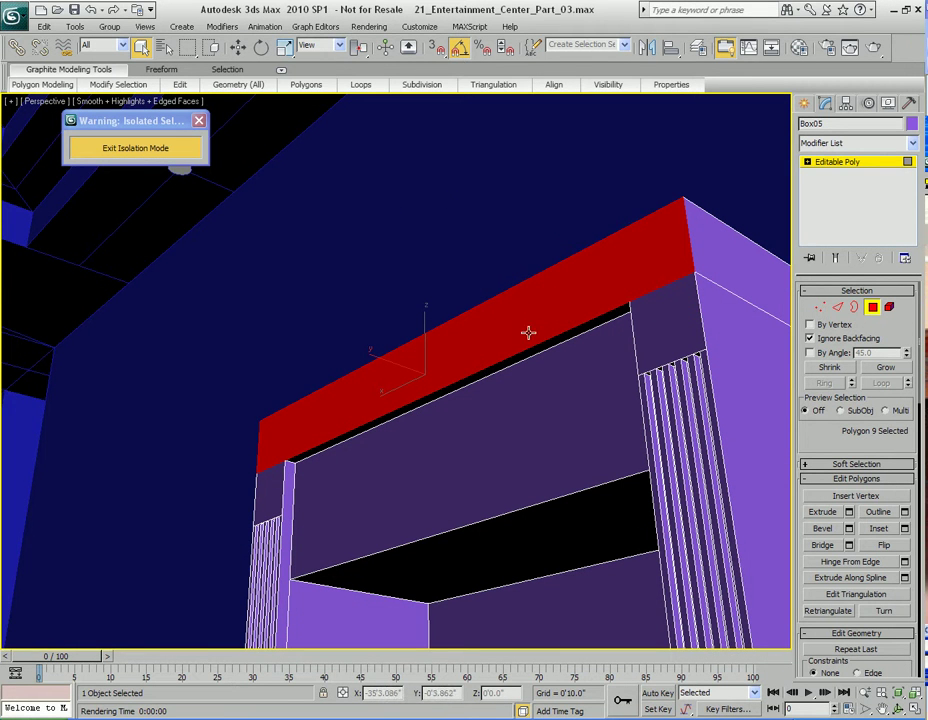
{"action": "mouse_move", "coordinate": [241, 90]}
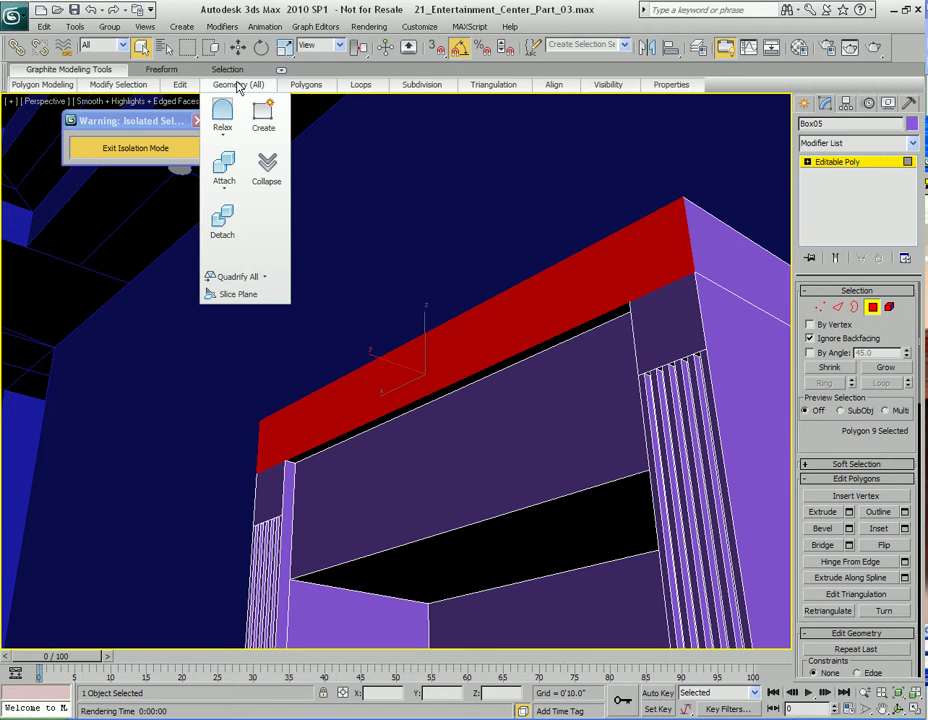
{"action": "left_click", "coordinate": [222, 219]}
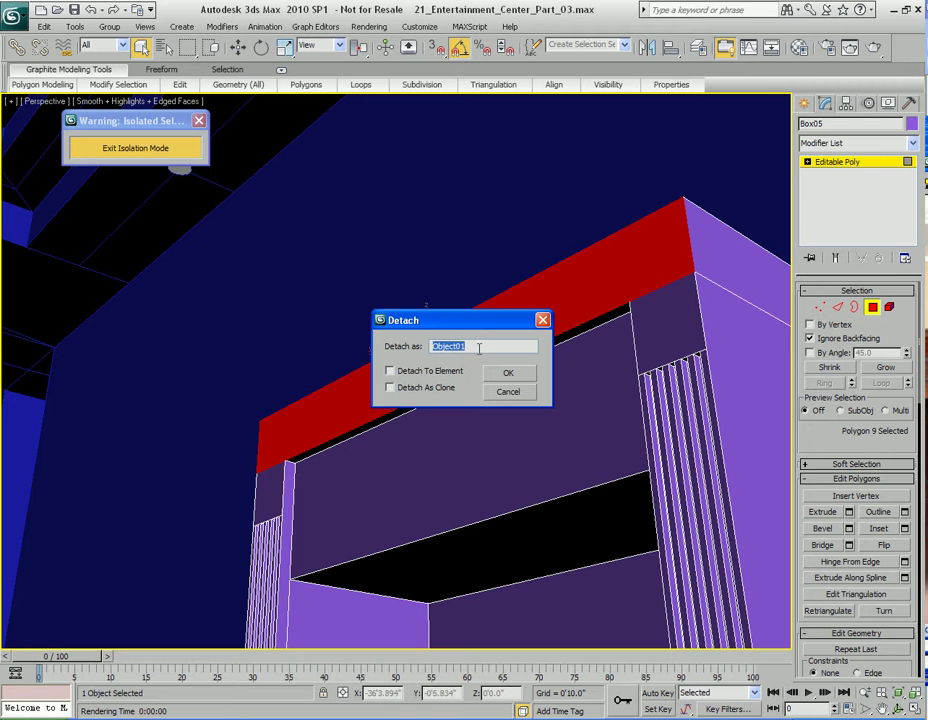
{"action": "left_click", "coordinate": [402, 390]}
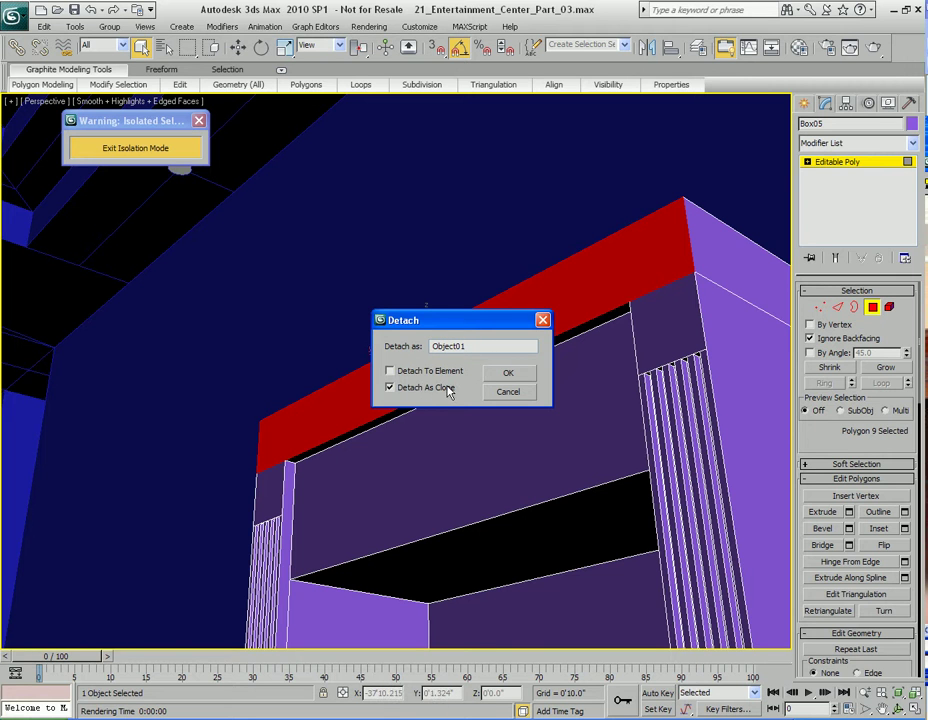
{"action": "left_click", "coordinate": [509, 374]}
- Select the detached front strip and change its object color to dark orange
{"action": "middle_click_drag", "start_coordinate": [580, 466], "coordinate": [515, 391], "text": "alt"}
{"action": "key", "text": "4"}
{"action": "left_click", "coordinate": [522, 392]}
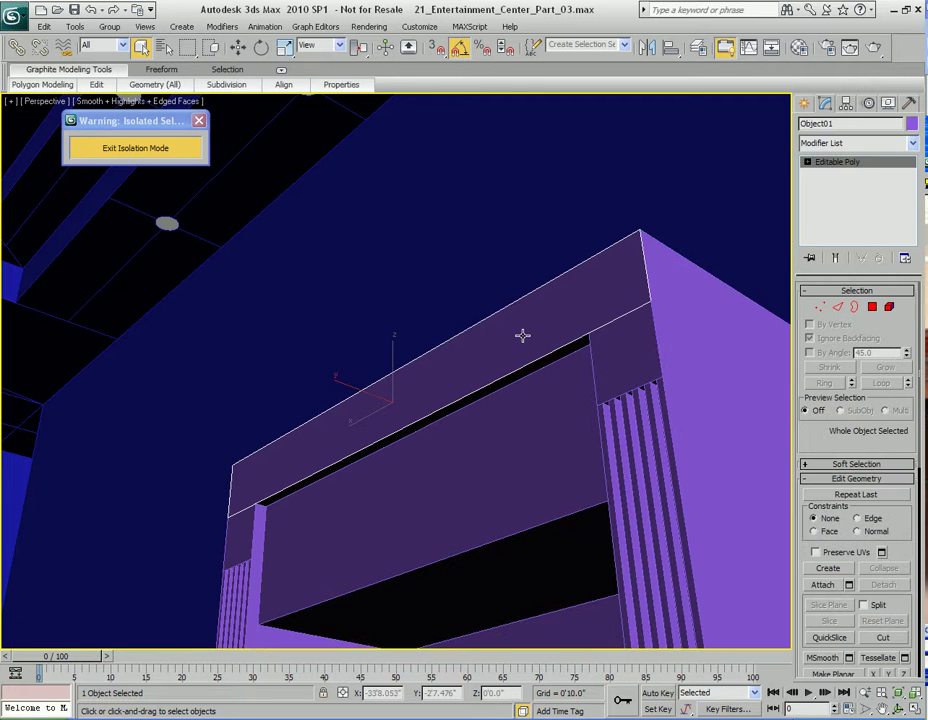
{"action": "left_click", "coordinate": [911, 123]}
{"action": "left_click", "coordinate": [364, 342]}
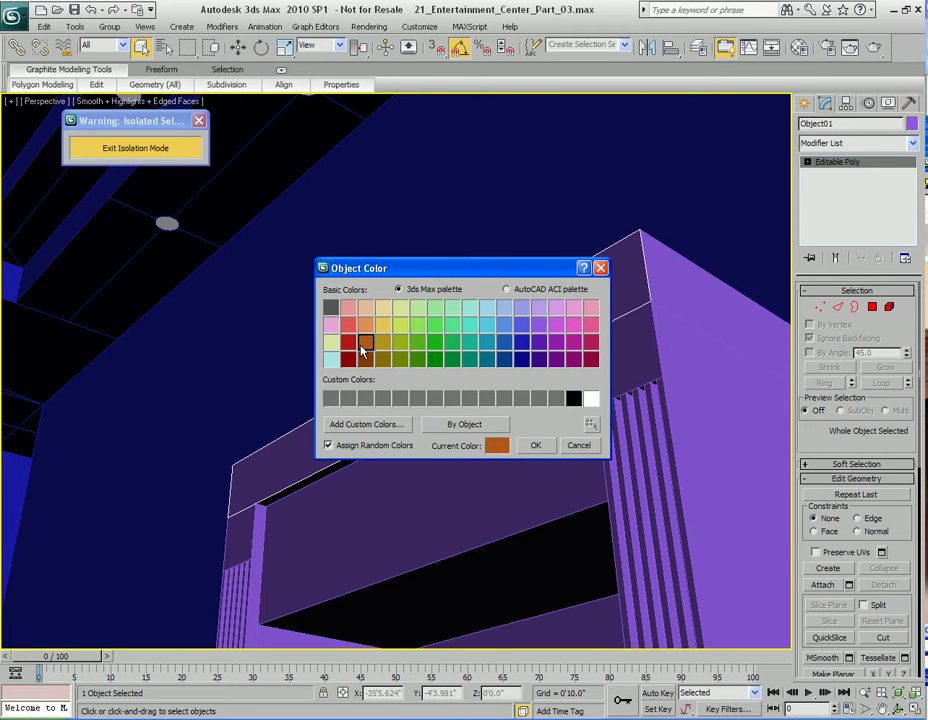
{"action": "left_click", "coordinate": [535, 445]}
- Remove the two intermediate vertices on the bottom edge of the orange strip, keeping only its corner vertices
{"action": "middle_click_drag", "start_coordinate": [470, 367], "coordinate": [507, 350], "text": "alt"}
{"action": "key", "text": "1"}
{"action": "left_click_drag", "start_coordinate": [543, 280], "coordinate": [601, 344]}
{"action": "middle_click_drag", "start_coordinate": [601, 344], "coordinate": [255, 400], "text": "alt"}
{"action": "left_click_drag", "start_coordinate": [255, 400], "coordinate": [215, 455], "text": "ctrl"}
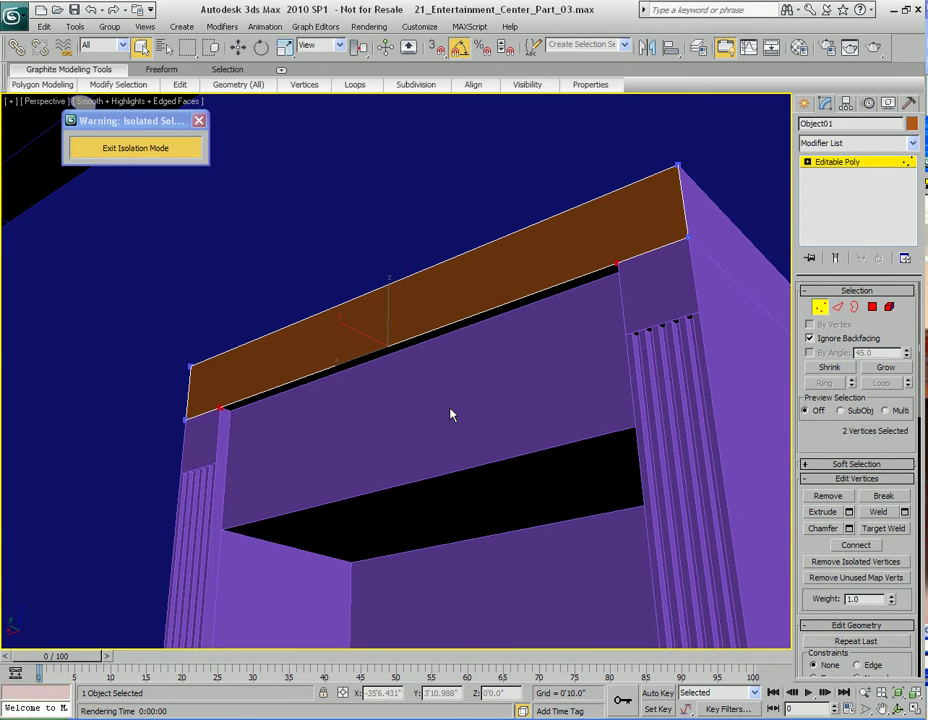
{"action": "key", "text": "BackSpace"}
{"action": "middle_click_drag", "start_coordinate": [450, 414], "coordinate": [516, 363], "text": "alt"}
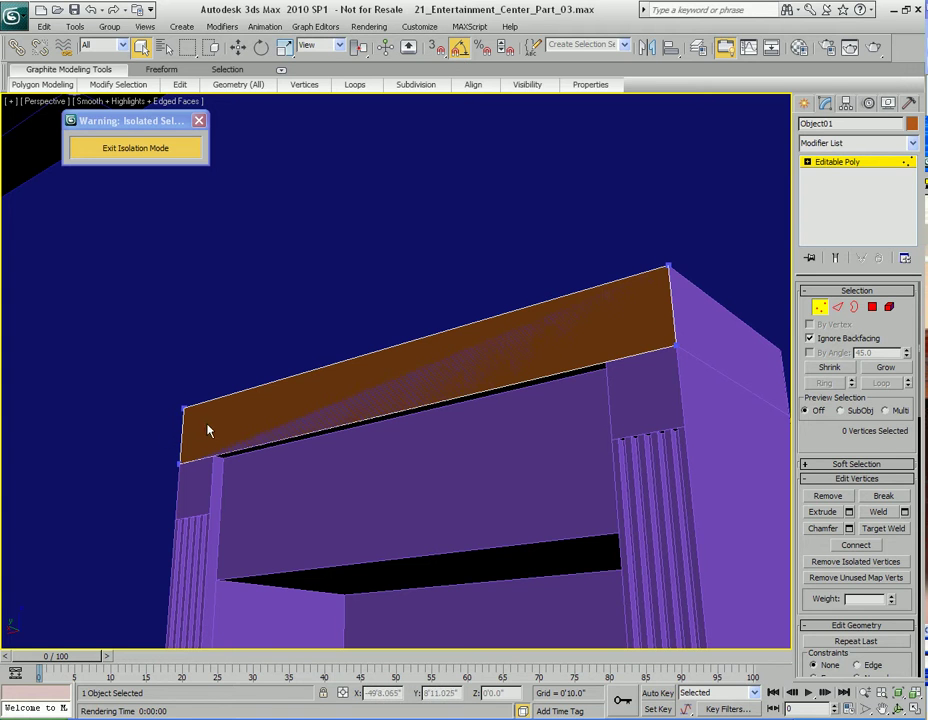
- Connect the two vertical end edges of the strip with 1 segment, pinch 0 and slide 0
{"action": "middle_click_drag", "start_coordinate": [490, 411], "coordinate": [451, 377], "text": "alt"}
{"action": "key", "text": "4"}
{"action": "key", "text": "2"}
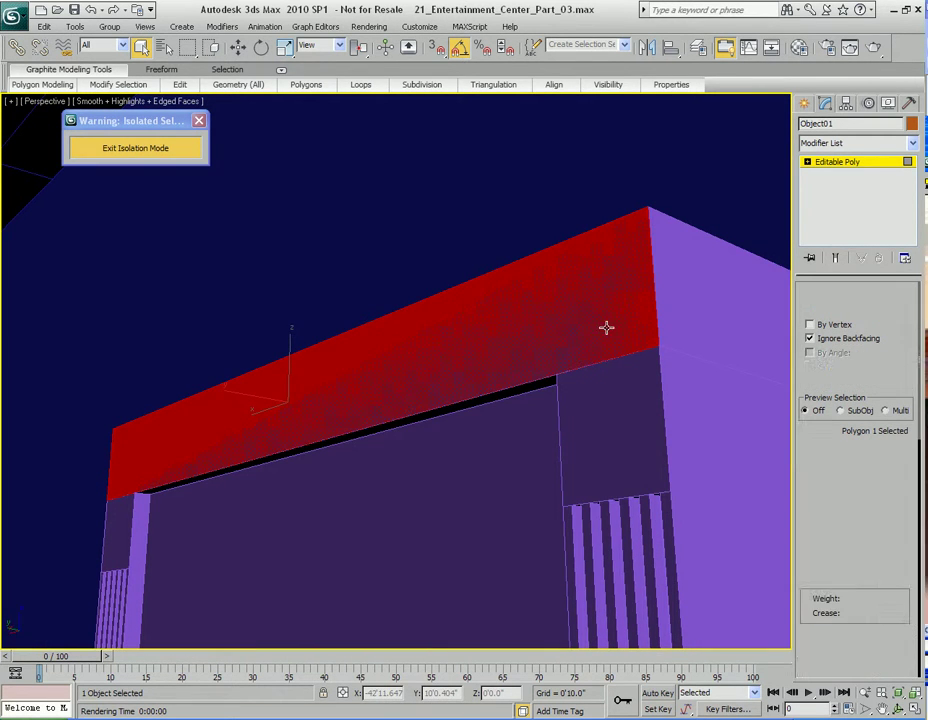
{"action": "left_click", "coordinate": [651, 271]}
{"action": "left_click", "coordinate": [110, 460], "text": "ctrl"}
{"action": "right_click", "coordinate": [440, 362]}
{"action": "left_click", "coordinate": [357, 411]}
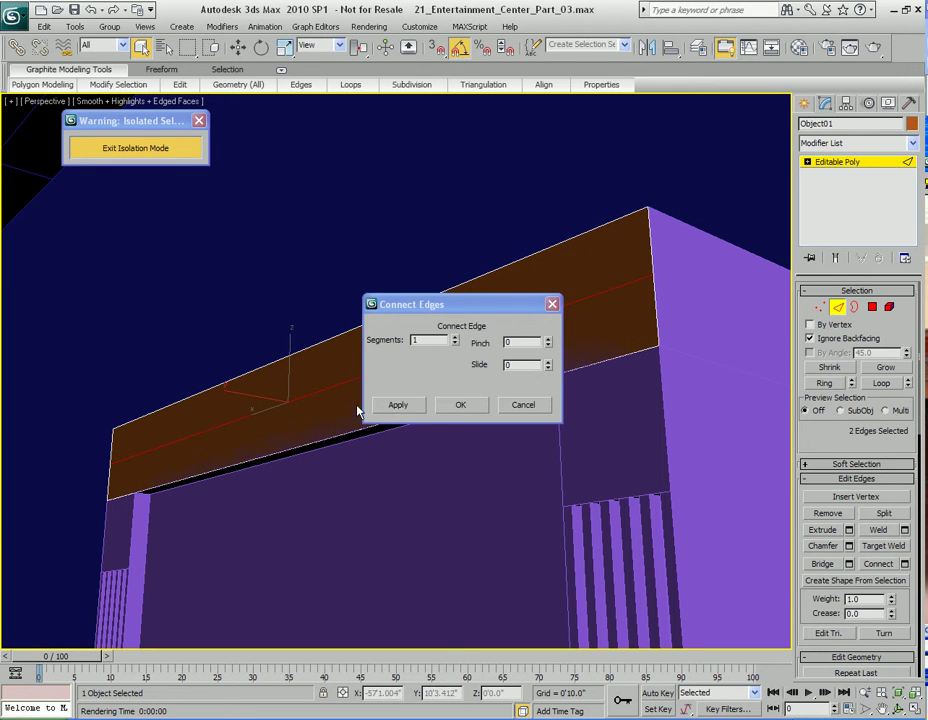
{"action": "left_click_drag", "start_coordinate": [487, 311], "coordinate": [445, 210]}
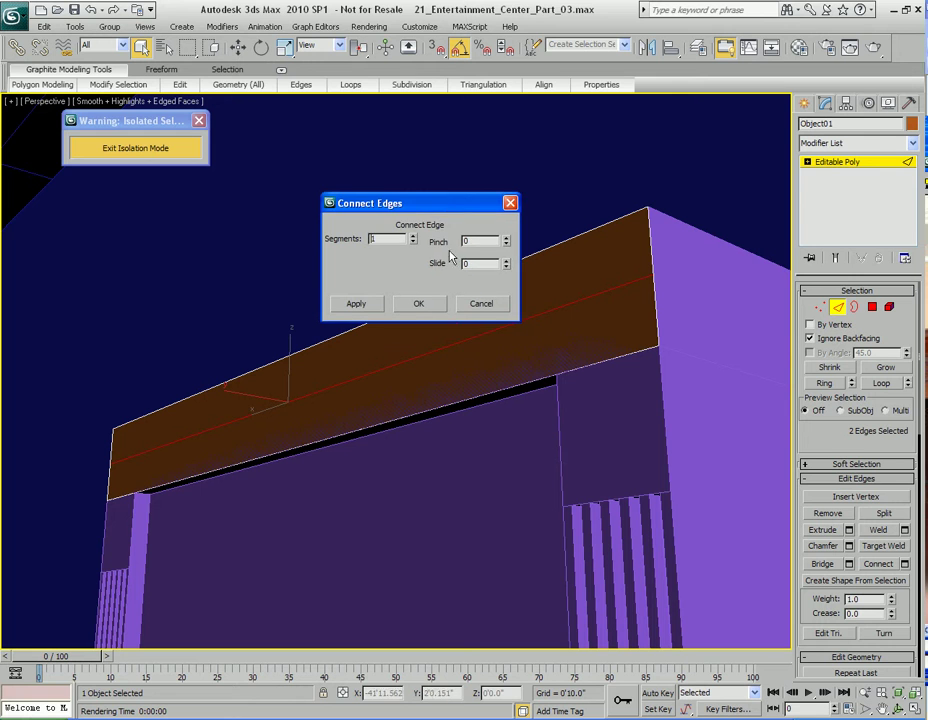
{"action": "left_click", "coordinate": [418, 304]}
- Inspect the cornice profile and dentil row up close in the reference photo
{"action": "left_click_drag", "start_coordinate": [927, 130], "coordinate": [533, 174]}
{"action": "scroll", "coordinate": [508, 256], "scroll_direction": "up", "scroll_amount": 1}
{"action": "middle_click_drag", "start_coordinate": [508, 262], "coordinate": [473, 340]}
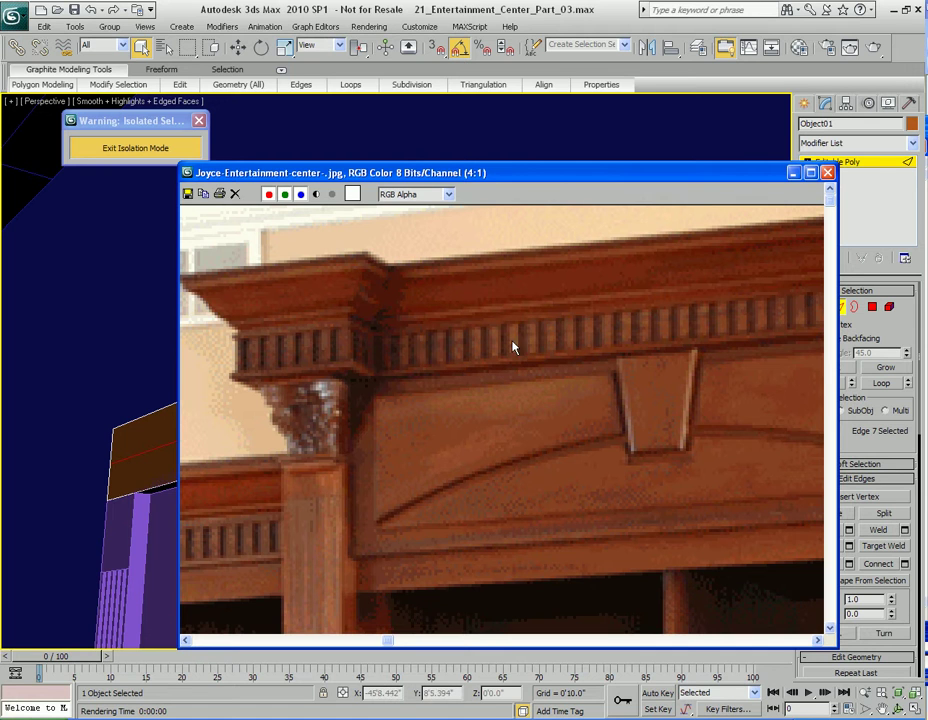
{"action": "left_click_drag", "start_coordinate": [549, 177], "coordinate": [927, 200]}
- Extrude both polygons of the strip slightly outward from the cabinet front
{"action": "middle_click_drag", "start_coordinate": [378, 440], "coordinate": [429, 412], "text": "alt"}
{"action": "key", "text": "3"}
{"action": "left_click", "coordinate": [494, 405], "text": "ctrl"}
{"action": "middle_click_drag", "start_coordinate": [524, 356], "coordinate": [514, 352], "text": "alt"}
{"action": "key", "text": "shift+e"}
{"action": "left_click_drag", "start_coordinate": [501, 358], "coordinate": [502, 354]}
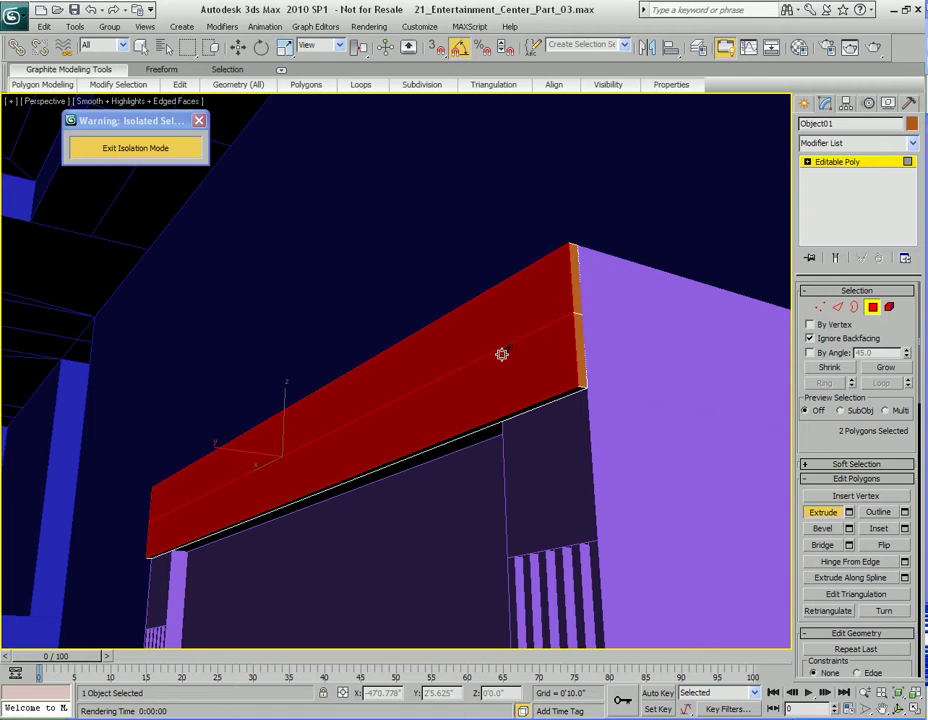
{"action": "right_click", "coordinate": [504, 331]}
{"action": "mouse_move", "coordinate": [516, 330]}
{"action": "middle_mouse_down"}
{"action": "mouse_move", "coordinate": [487, 348]}
{"action": "mouse_move", "coordinate": [520, 340]}
{"action": "middle_mouse_up"}
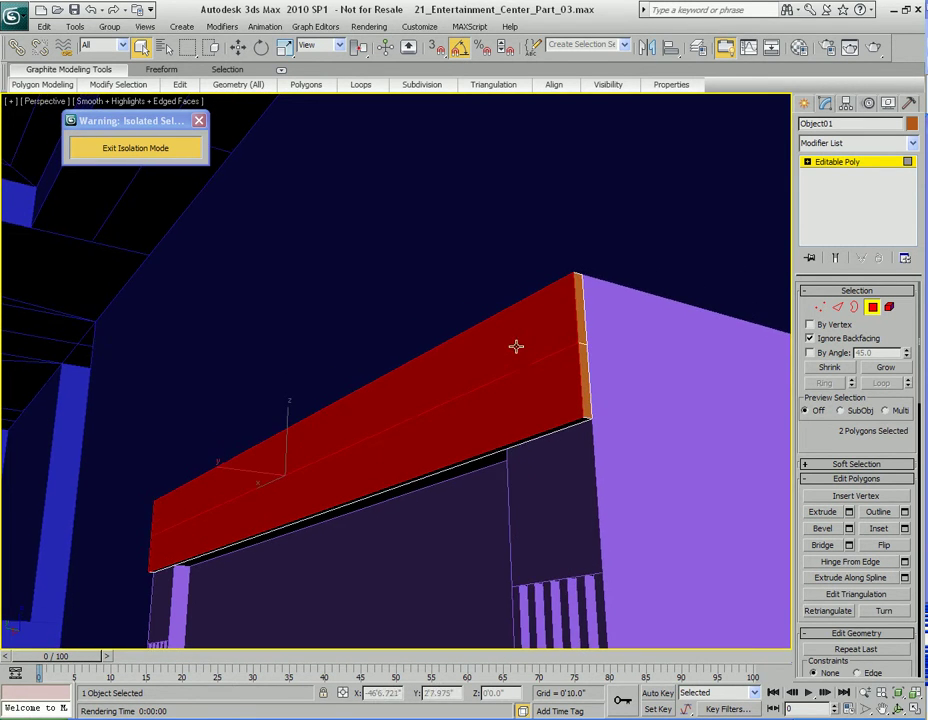
- Extrude only the upper polygon of the strip farther outward to form a first molding step
{"action": "left_click", "coordinate": [516, 328]}
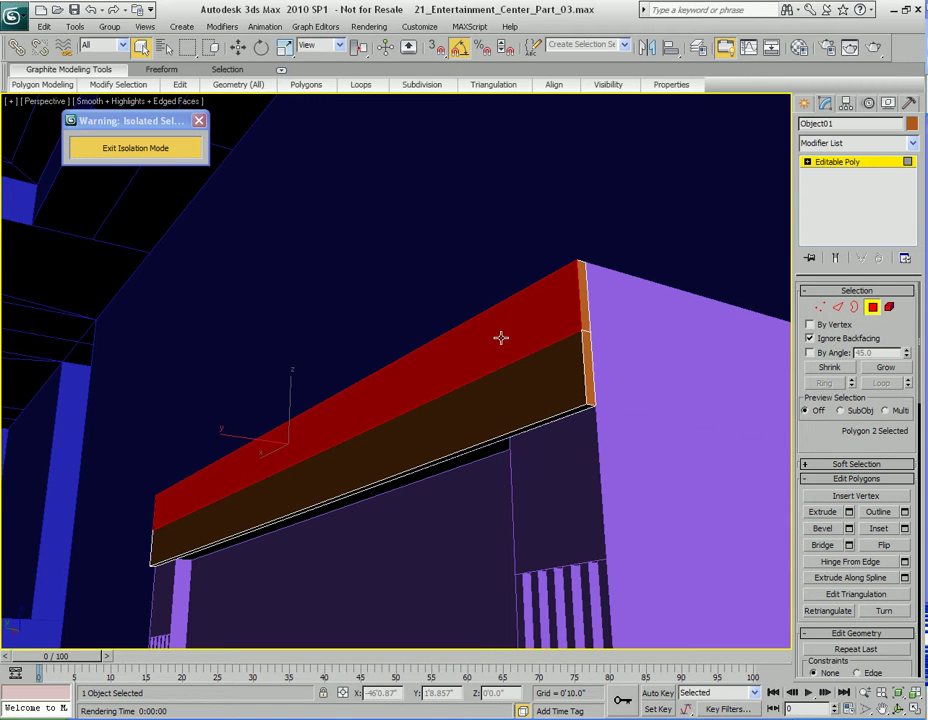
{"action": "key", "text": "shift+e"}
{"action": "left_click_drag", "start_coordinate": [499, 340], "coordinate": [499, 331]}
{"action": "right_click", "coordinate": [540, 323]}
{"action": "middle_click_drag", "start_coordinate": [527, 320], "coordinate": [514, 331]}
- Connect the upper band's two vertical end edges with 1 segment and move the new edge down about 0.27 inches
{"action": "key", "text": "2"}
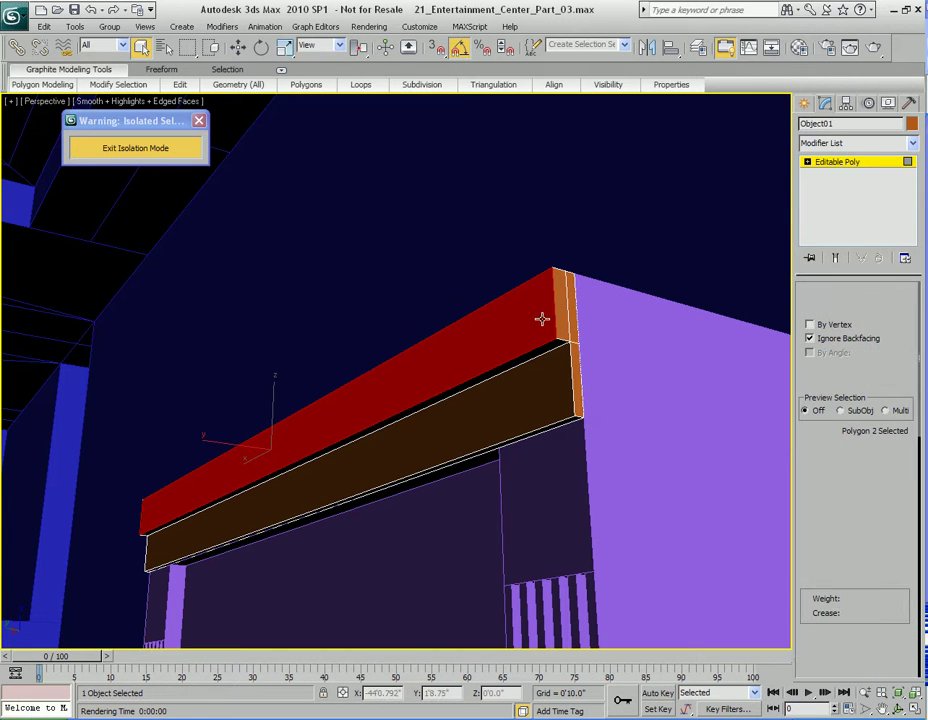
{"action": "left_click", "coordinate": [554, 301]}
{"action": "left_click", "coordinate": [140, 514], "text": "ctrl"}
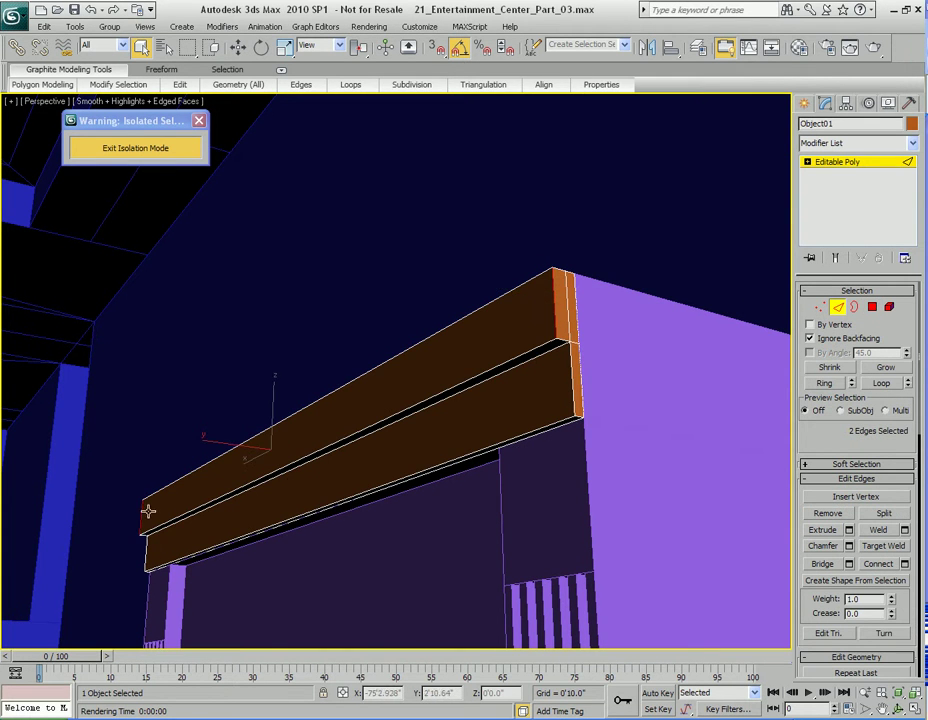
{"action": "right_click", "coordinate": [333, 369]}
{"action": "left_click", "coordinate": [338, 422]}
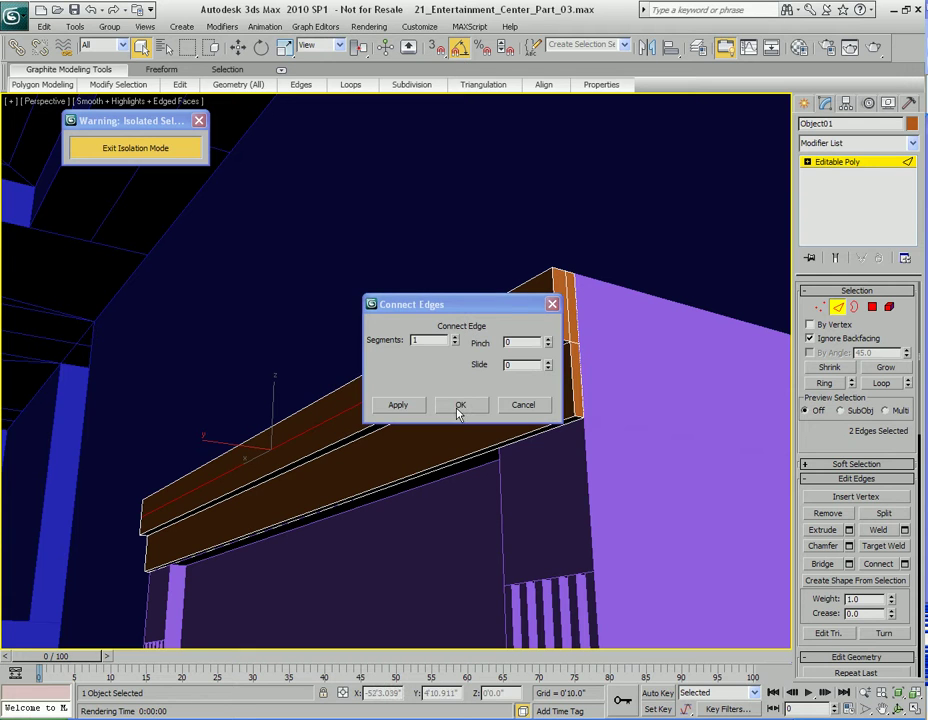
{"action": "left_click_drag", "start_coordinate": [497, 306], "coordinate": [405, 218]}
{"action": "left_click", "coordinate": [370, 315]}
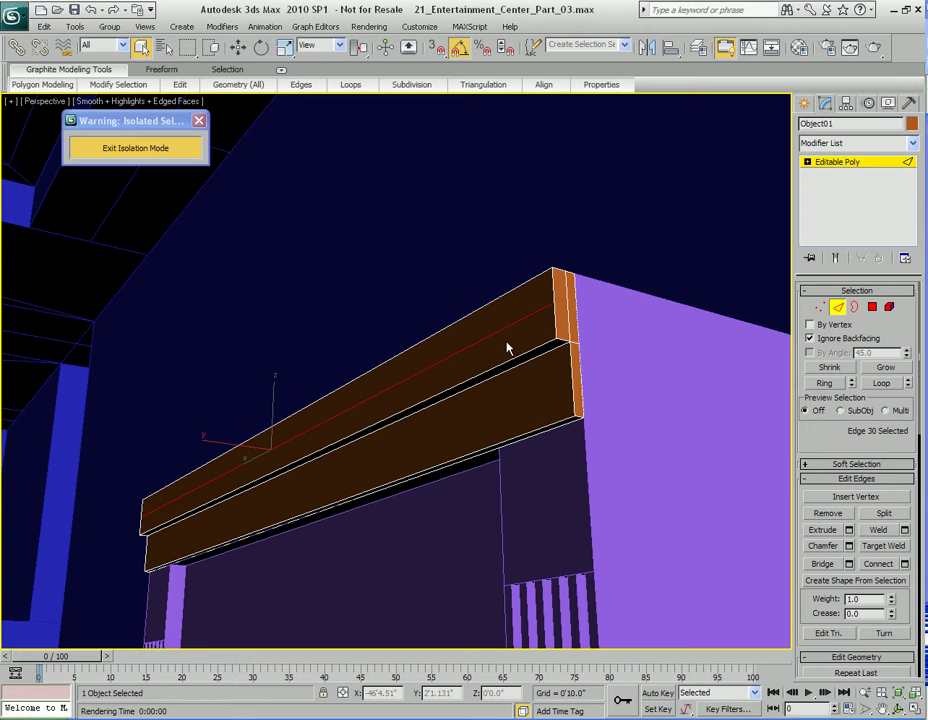
{"action": "key", "text": "w"}
{"action": "mouse_move", "coordinate": [271, 403]}
{"action": "left_mouse_down"}
{"action": "mouse_move", "coordinate": [277, 390]}
{"action": "mouse_move", "coordinate": [278, 407]}
{"action": "left_mouse_up"}
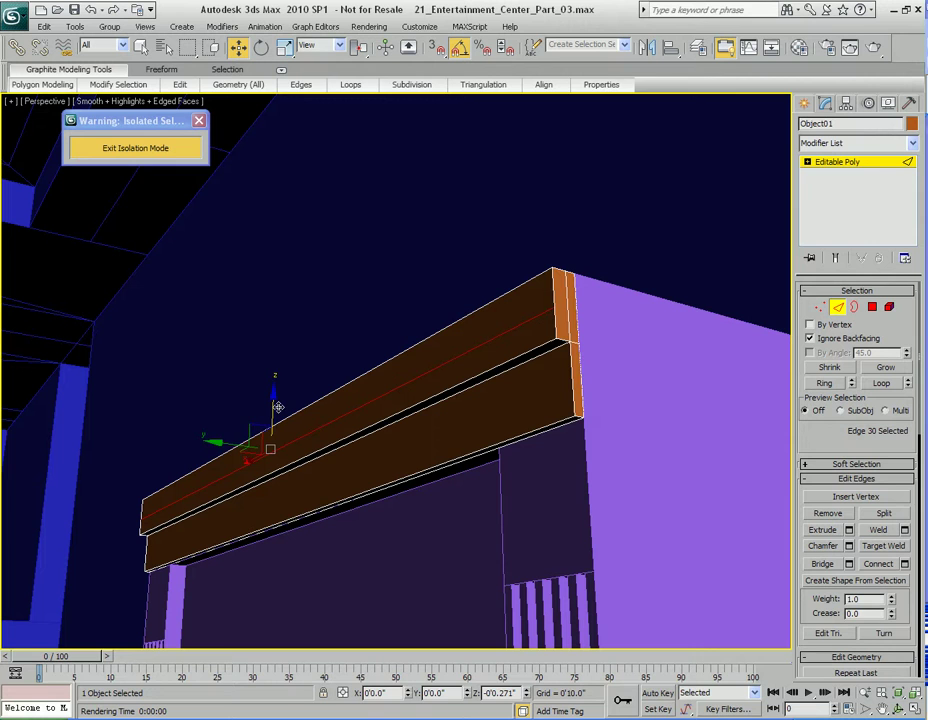
{"action": "key", "text": "q"}
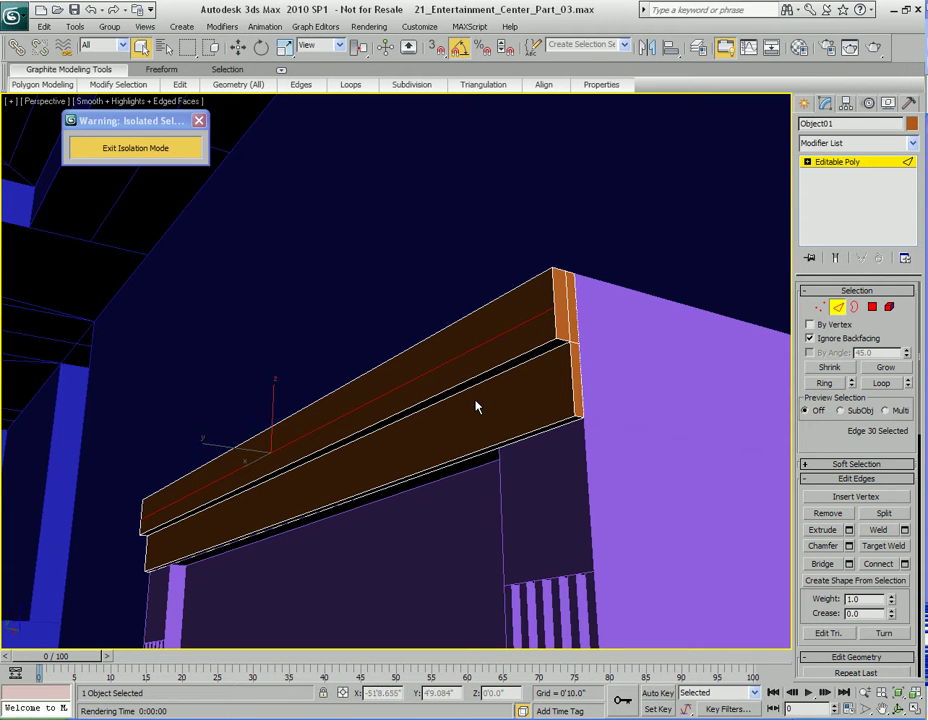
- Extrude the polygon above the new edge outward to form a second molding step
{"action": "key", "text": "4"}
{"action": "left_click", "coordinate": [508, 316]}
{"action": "key", "text": "shift+e"}
{"action": "left_click_drag", "start_coordinate": [491, 325], "coordinate": [488, 317]}
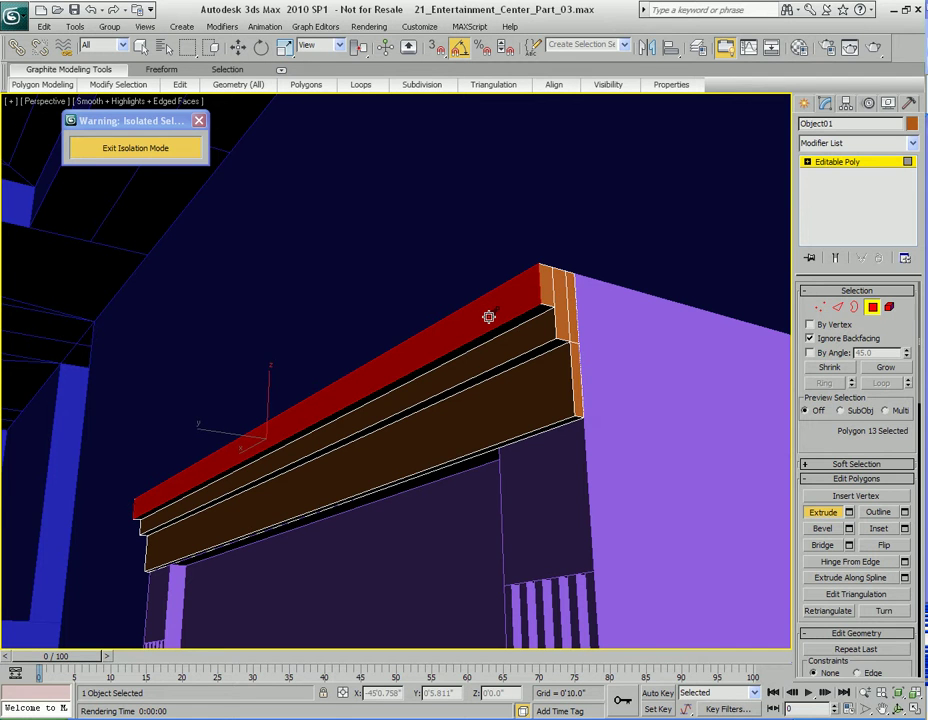
- Connect the topmost band's two vertical end edges and raise the new edge about 0.57 inches
{"action": "key", "text": "2"}
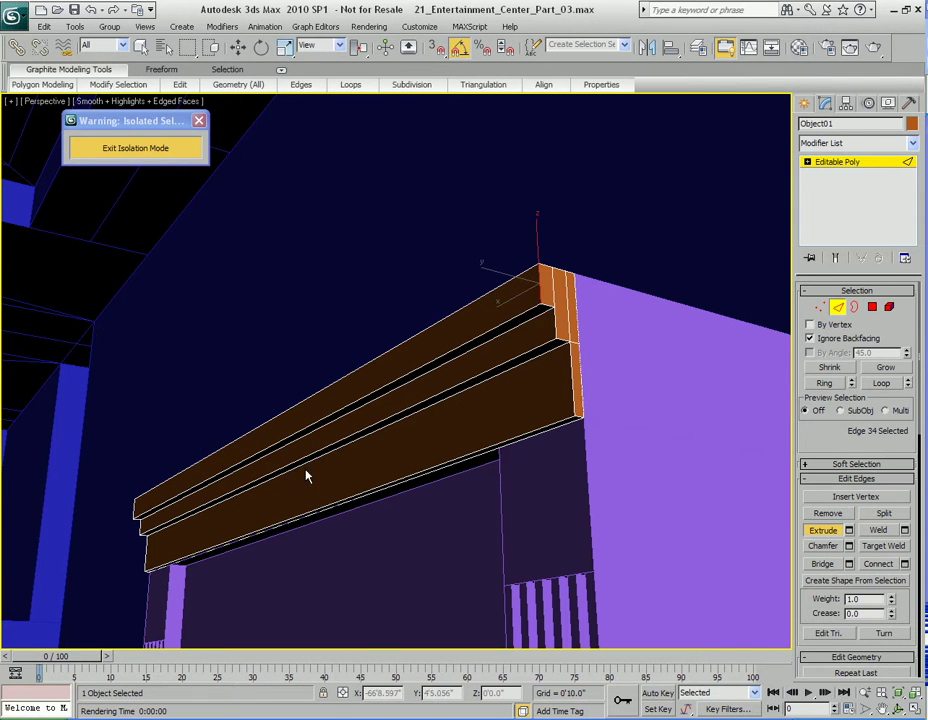
{"action": "left_click", "coordinate": [134, 509], "text": "ctrl"}
{"action": "key", "text": "q"}
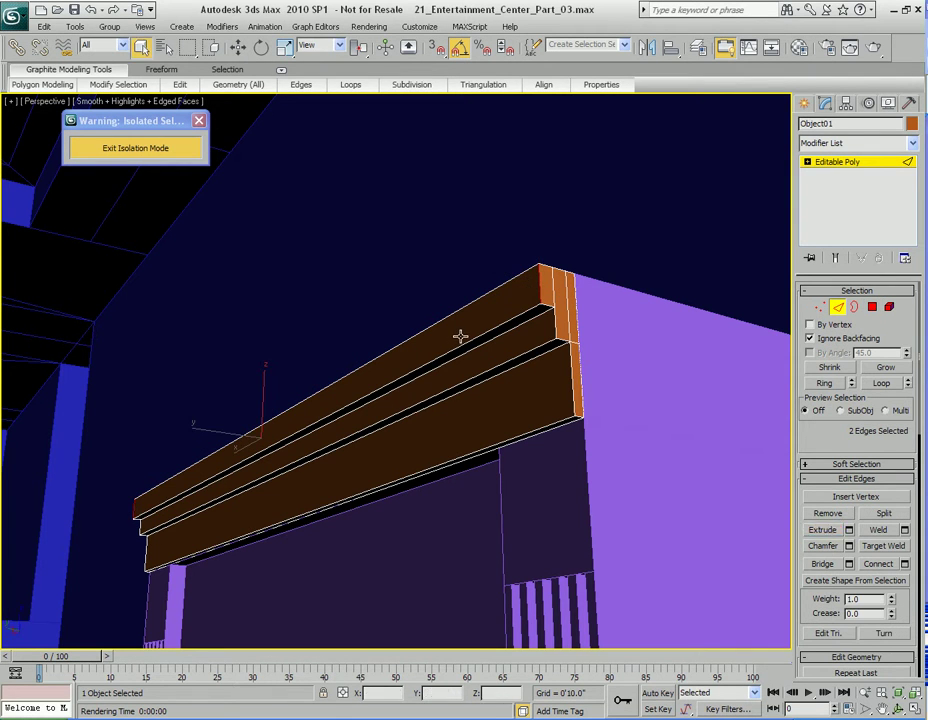
{"action": "right_click", "coordinate": [446, 324]}
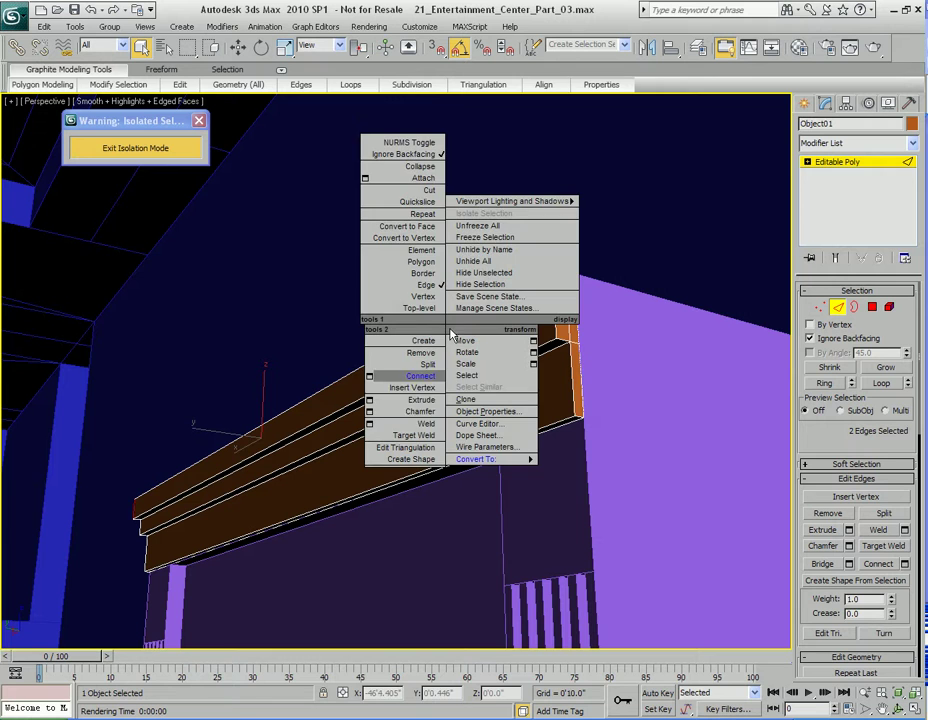
{"action": "left_click", "coordinate": [389, 375]}
{"action": "key", "text": "w"}
{"action": "left_click_drag", "start_coordinate": [265, 390], "coordinate": [263, 380]}
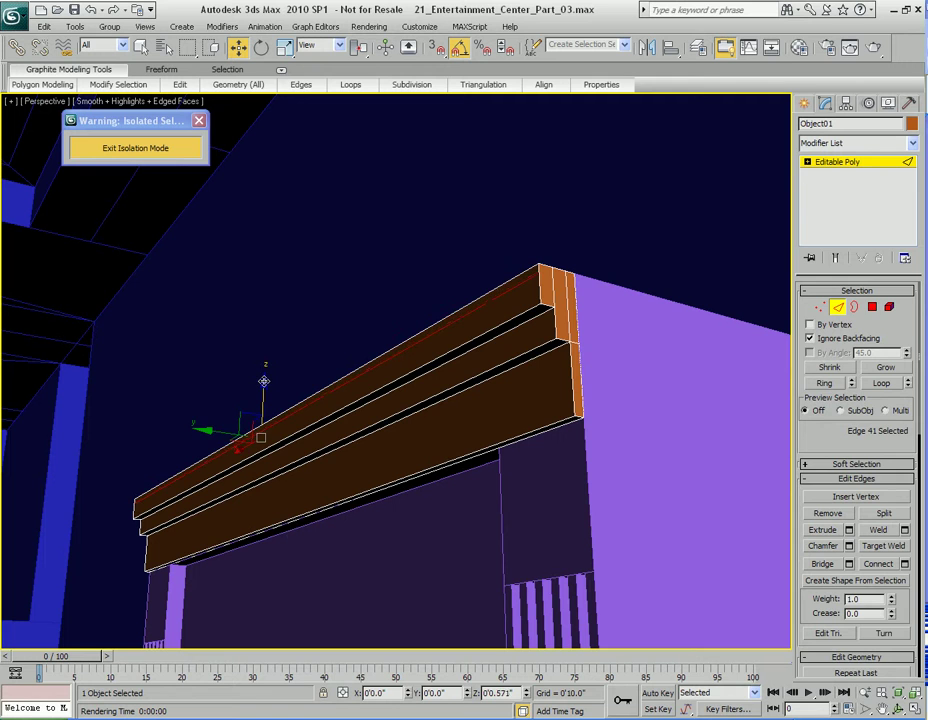
- Extrude the thin polygon along the molding's top edge slightly outward as a lip
{"action": "key", "text": "4"}
{"action": "left_click", "coordinate": [472, 306]}
{"action": "key", "text": "q"}
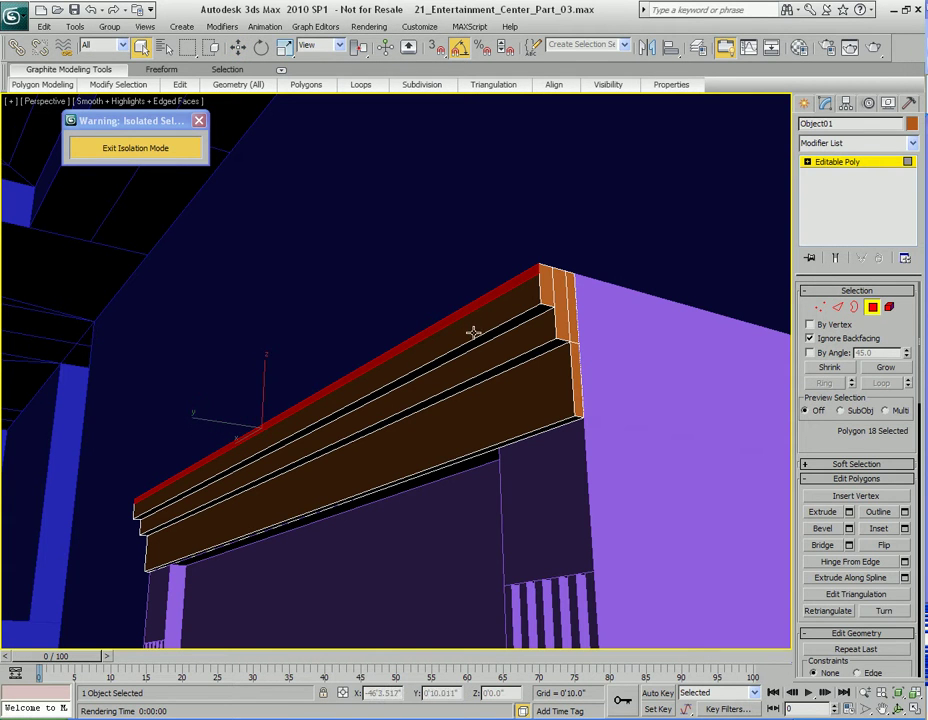
{"action": "key", "text": "shift+e"}
{"action": "left_click_drag", "start_coordinate": [473, 308], "coordinate": [474, 305]}
{"action": "key", "text": "q"}
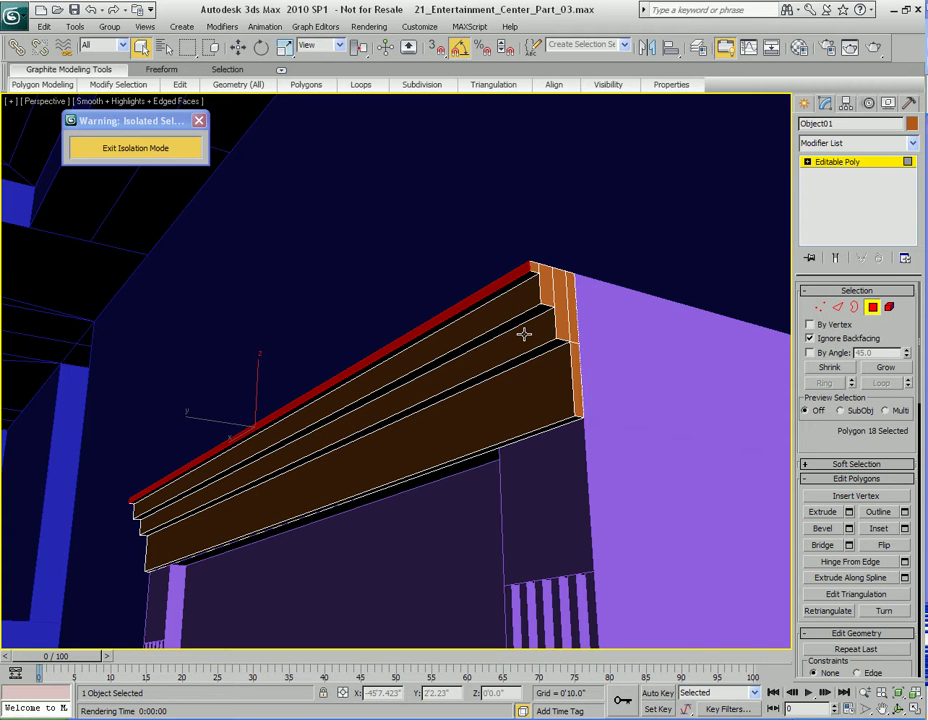
- Chamfer the bottom front edge of the first molding step by 0.47 inches with 4 segments
{"action": "middle_click_drag", "start_coordinate": [520, 389], "coordinate": [487, 375]}
{"action": "key", "text": "2"}
{"action": "scroll", "coordinate": [487, 375], "scroll_direction": "up", "scroll_amount": 3}
{"action": "left_click", "coordinate": [558, 333]}
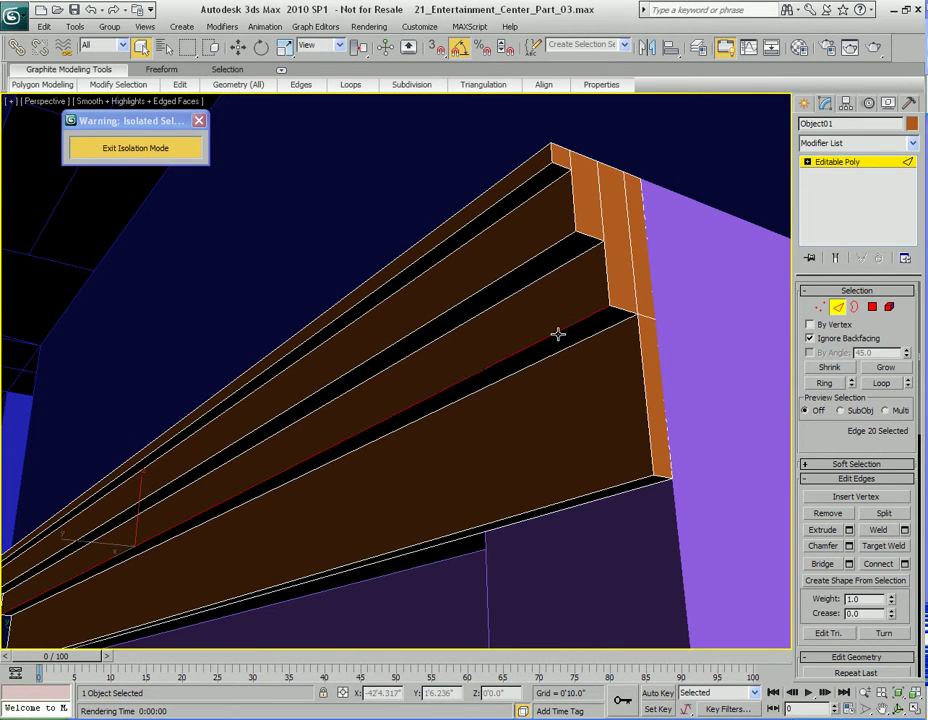
{"action": "right_click", "coordinate": [540, 298]}
{"action": "left_click", "coordinate": [530, 437]}
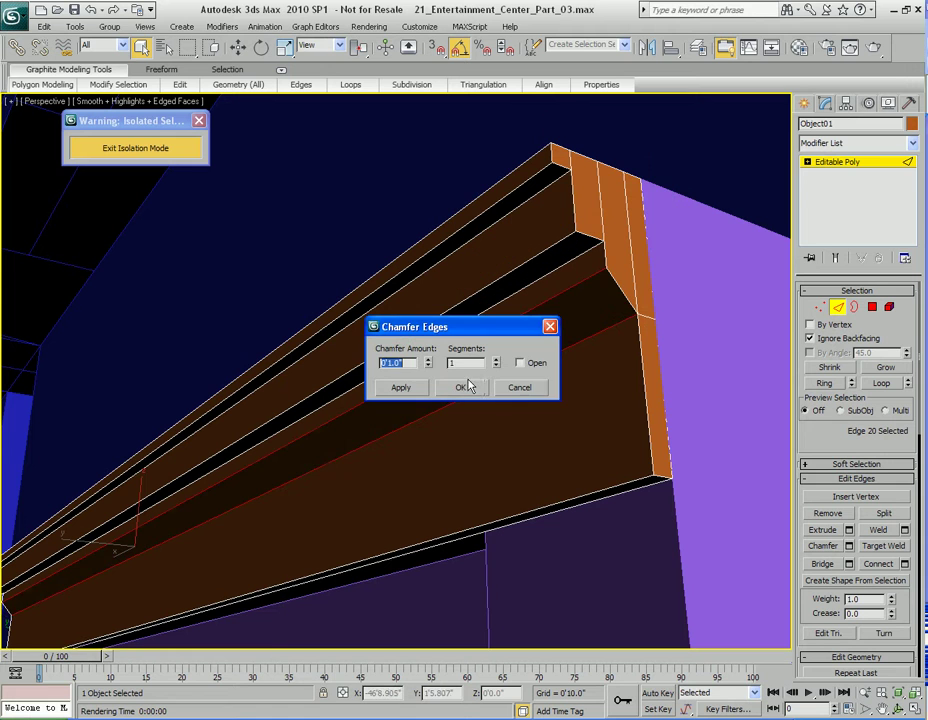
{"action": "left_click_drag", "start_coordinate": [428, 365], "coordinate": [437, 408]}
{"action": "left_click", "coordinate": [497, 359]}
{"action": "left_click", "coordinate": [497, 359]}
{"action": "left_click", "coordinate": [497, 359]}
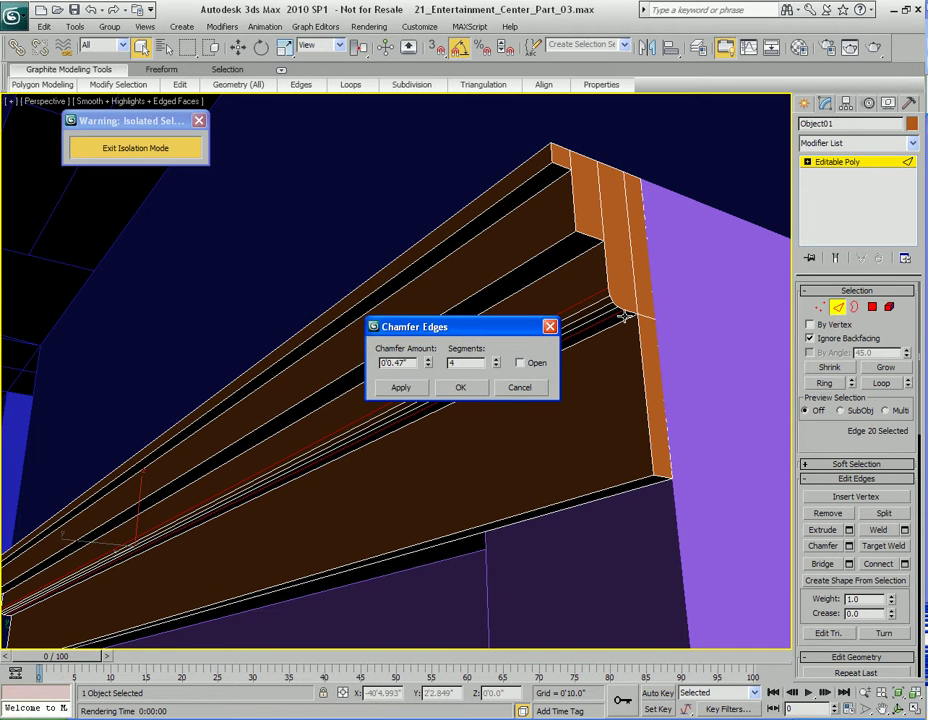
{"action": "left_click", "coordinate": [475, 387]}
- Move the top front edge of the first molding step, just above the rounded chamfer, slightly downward
{"action": "middle_click_drag", "start_coordinate": [541, 291], "coordinate": [530, 321]}
{"action": "left_click", "coordinate": [536, 303]}
{"action": "key", "text": "w"}
{"action": "left_click_drag", "start_coordinate": [137, 476], "coordinate": [138, 485]}
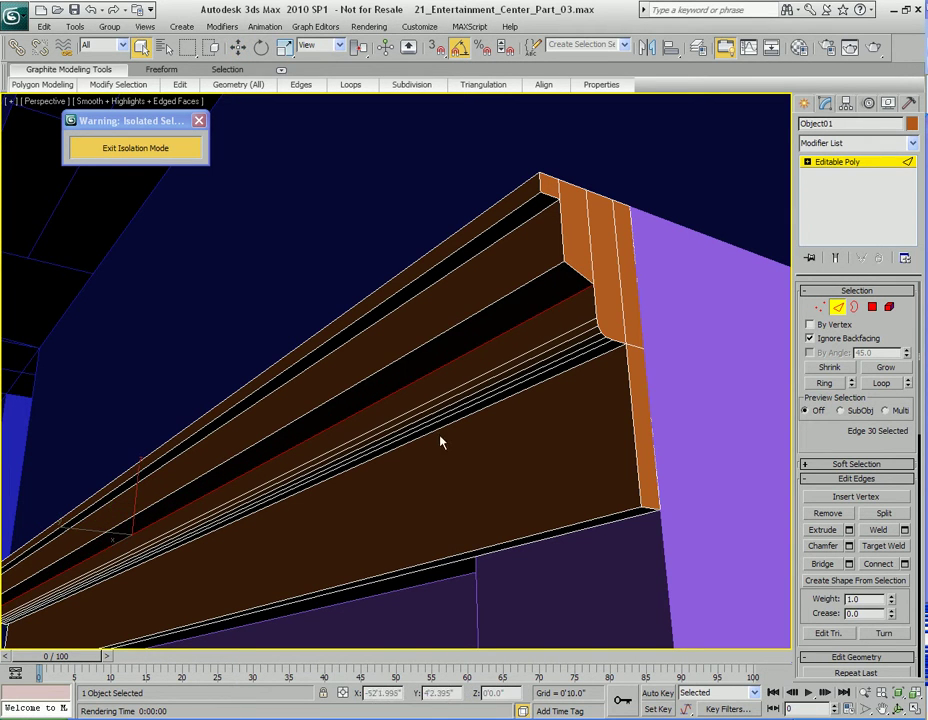
{"action": "right_click", "coordinate": [474, 360]}
{"action": "left_click", "coordinate": [392, 443]}
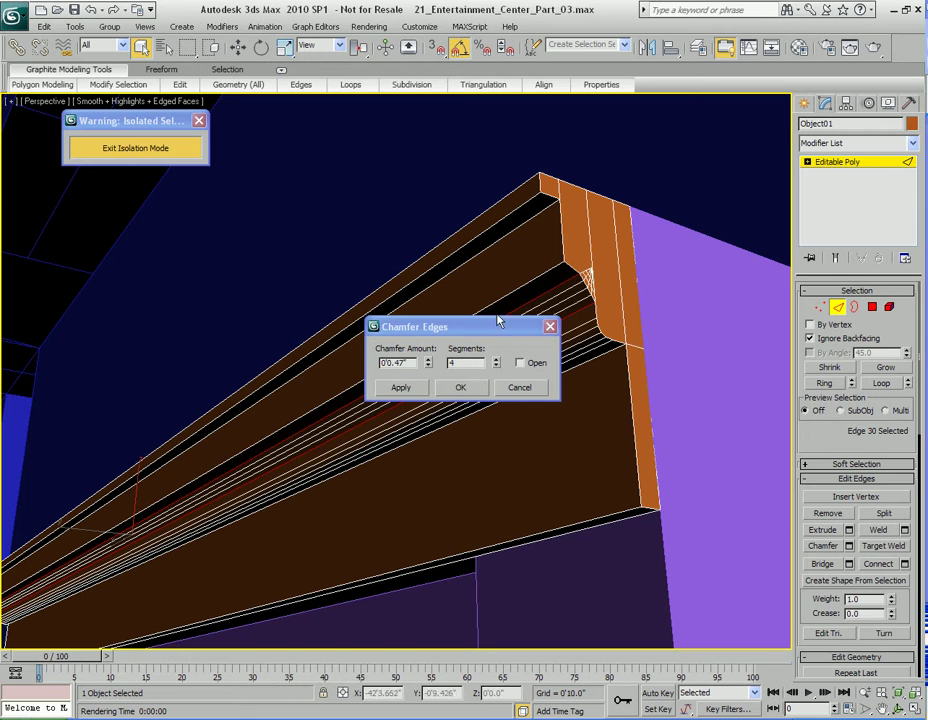
{"action": "left_click_drag", "start_coordinate": [430, 327], "coordinate": [537, 404]}
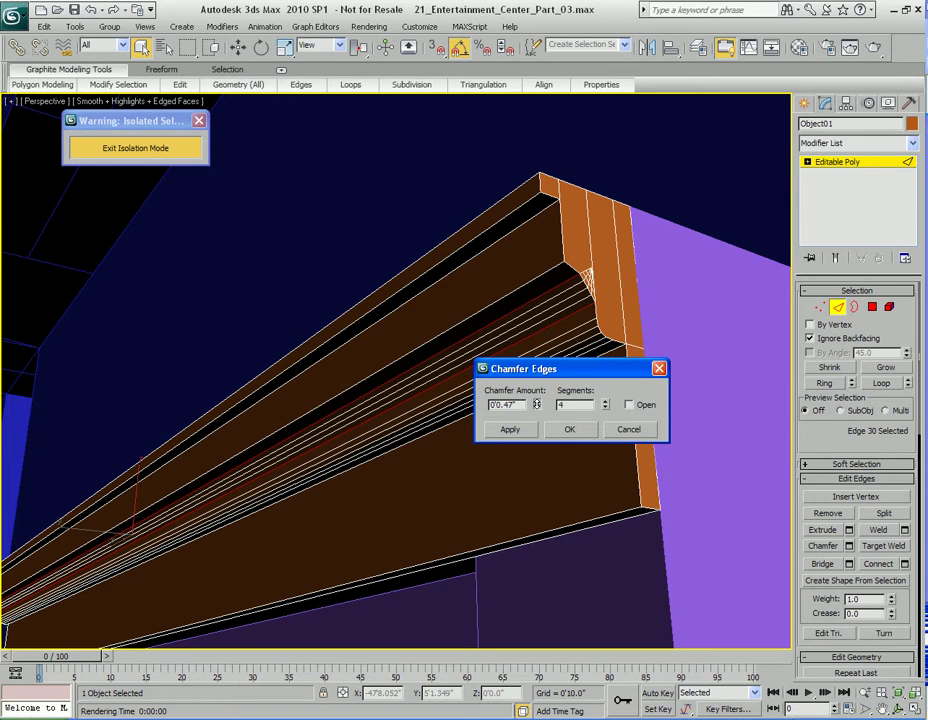
{"action": "left_click", "coordinate": [625, 430]}
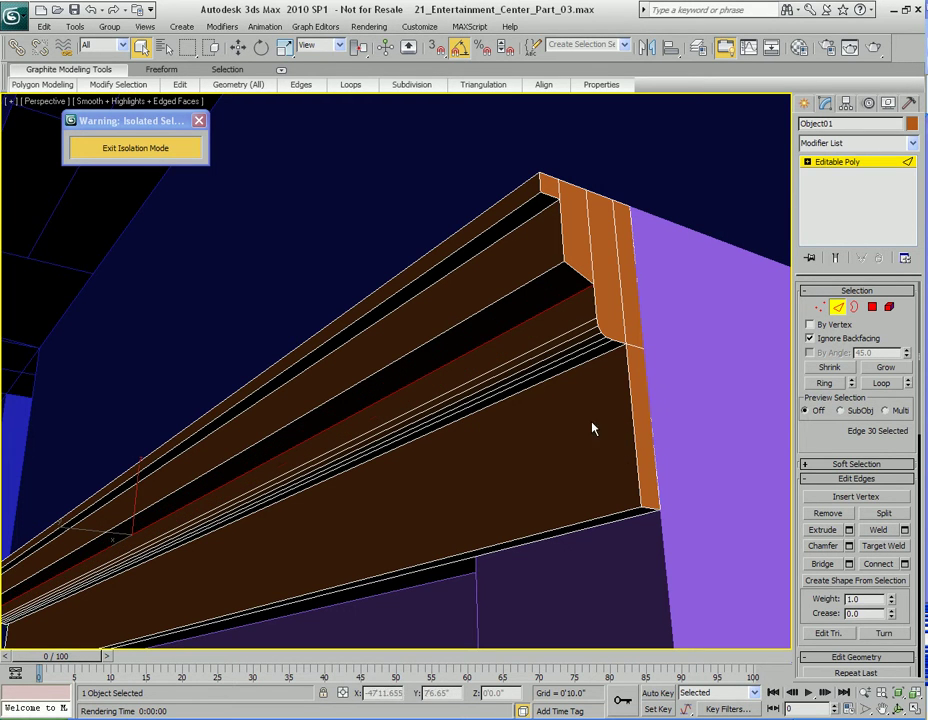
- Raise the bottom front edge of the second molding step slightly to slope the face beneath it
{"action": "left_click", "coordinate": [541, 276]}
{"action": "key", "text": "w"}
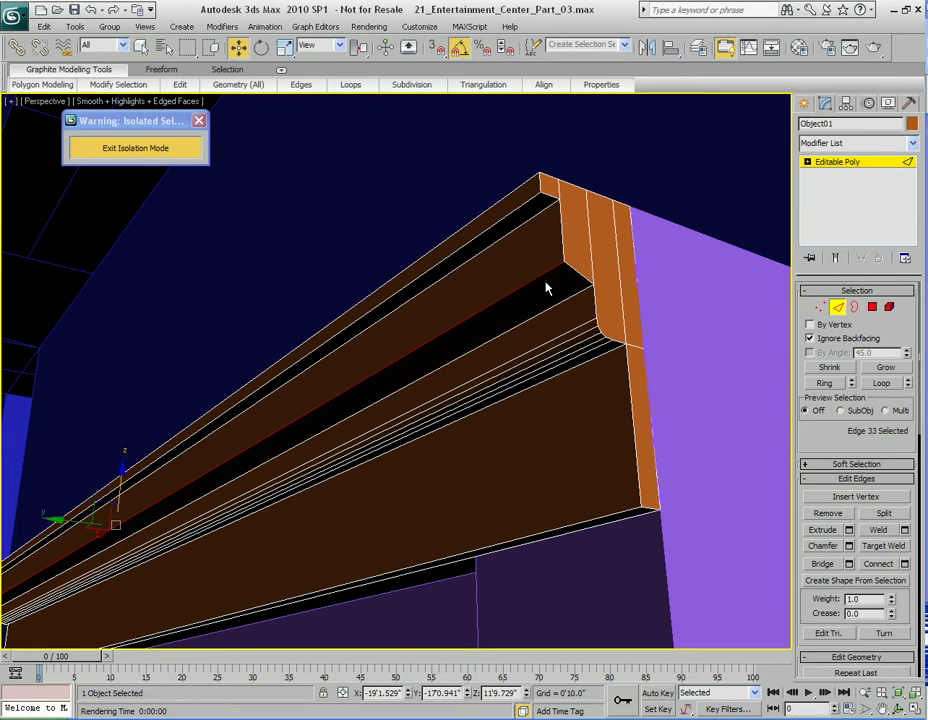
{"action": "left_click_drag", "start_coordinate": [122, 474], "coordinate": [121, 462]}
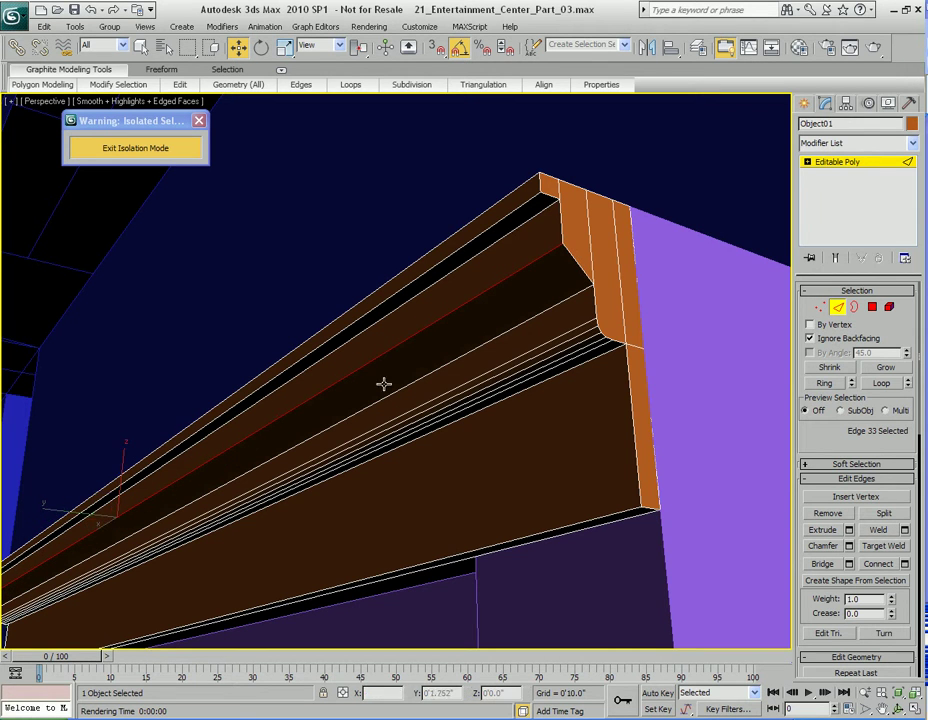
{"action": "key", "text": "q"}
- Chamfer the raised bottom edge of the second molding step by 0.95 inches with 6 segments
{"action": "right_click", "coordinate": [508, 278]}
{"action": "left_click", "coordinate": [434, 367]}
{"action": "left_click_drag", "start_coordinate": [441, 330], "coordinate": [593, 402]}
{"action": "left_click_drag", "start_coordinate": [527, 432], "coordinate": [526, 395]}
{"action": "left_click_drag", "start_coordinate": [596, 440], "coordinate": [593, 433]}
{"action": "left_click", "coordinate": [559, 458]}
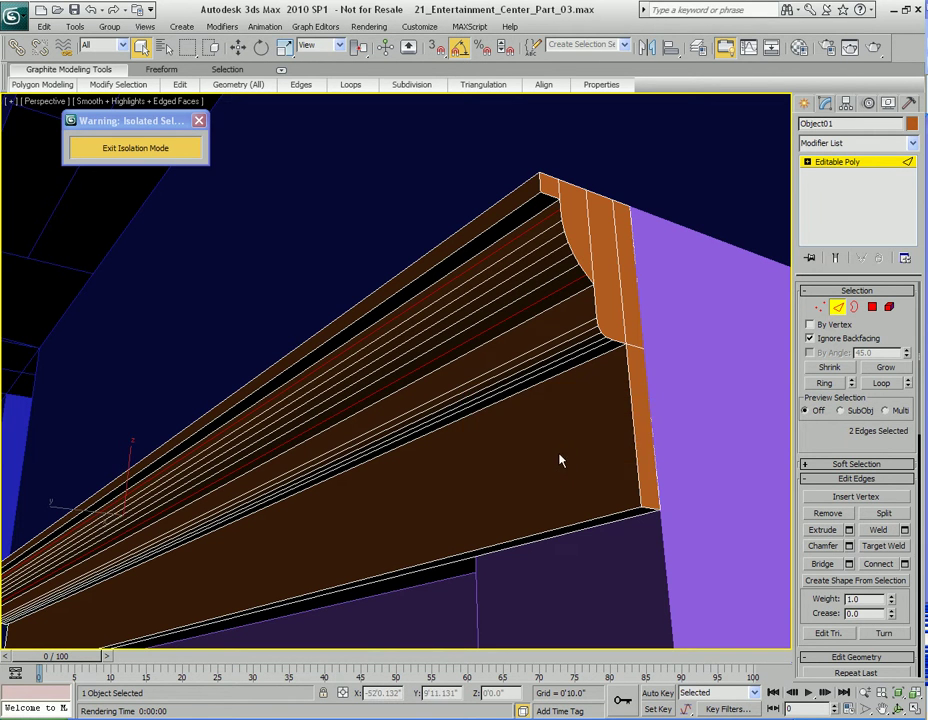
- Chamfer the bottom front edge of the molding's top lip with 4 segments and a smaller amount
{"action": "middle_click_drag", "start_coordinate": [532, 268], "coordinate": [530, 360]}
{"action": "middle_click_drag", "start_coordinate": [501, 320], "coordinate": [522, 302]}
{"action": "left_click", "coordinate": [522, 300]}
{"action": "right_click", "coordinate": [522, 300]}
{"action": "left_click", "coordinate": [512, 392]}
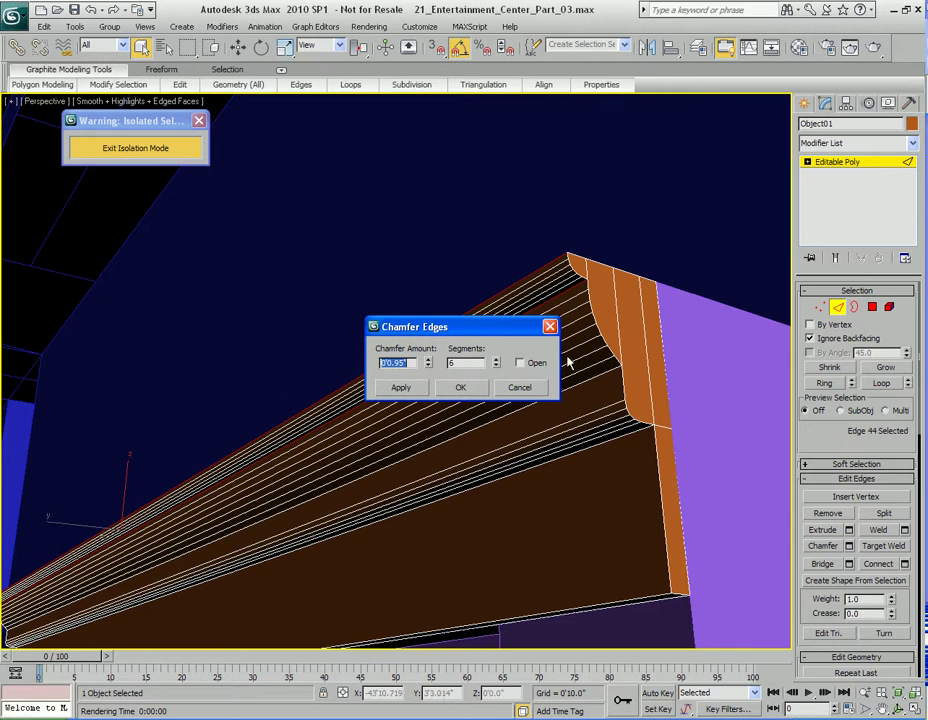
{"action": "left_click_drag", "start_coordinate": [428, 366], "coordinate": [427, 401]}
{"action": "left_click", "coordinate": [497, 366]}
{"action": "left_click", "coordinate": [497, 366]}
{"action": "left_click", "coordinate": [461, 387]}
- Render the perspective view to check the molding's profile, moving the reference photo out of the way
{"action": "middle_click_drag", "start_coordinate": [464, 385], "coordinate": [497, 393], "text": "alt"}
{"action": "key", "text": "shift+q"}
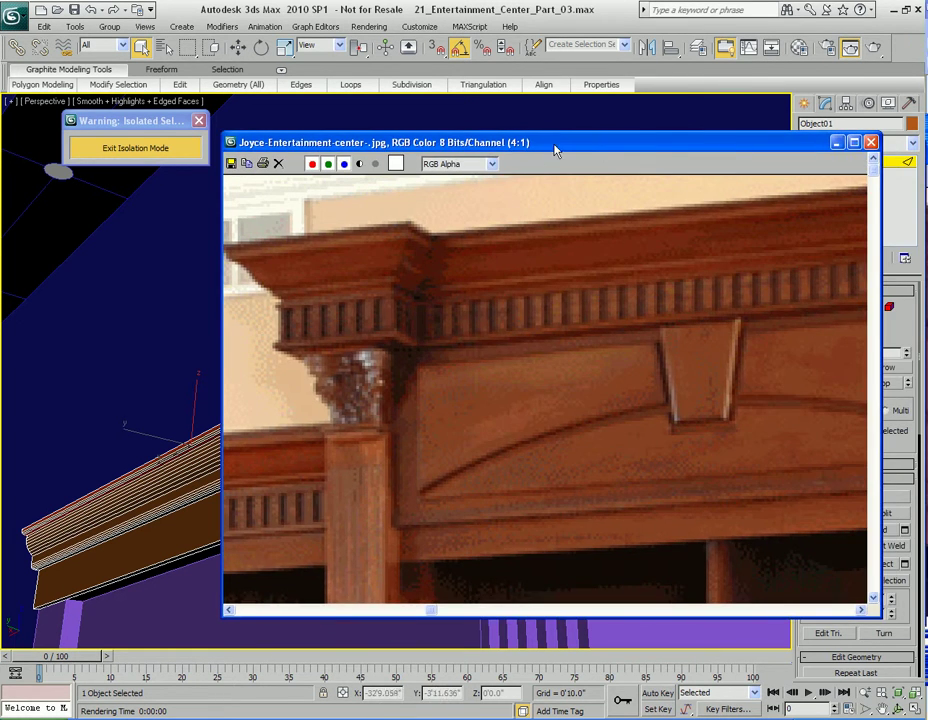
{"action": "left_click_drag", "start_coordinate": [554, 145], "coordinate": [927, 205]}
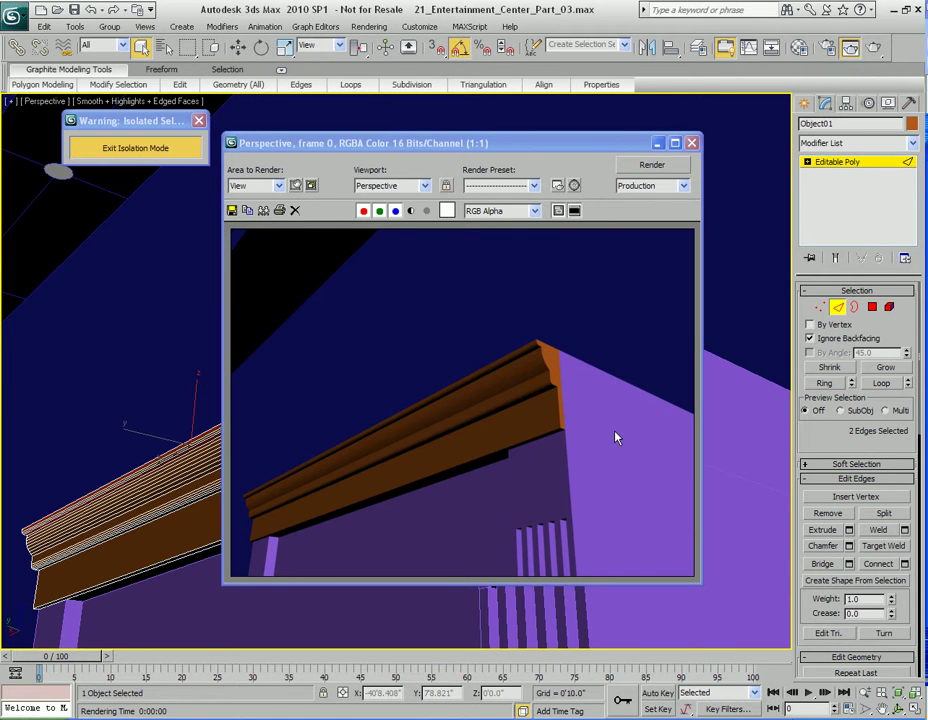
{"action": "left_click", "coordinate": [691, 143]}
{"action": "middle_click_drag", "start_coordinate": [500, 530], "coordinate": [513, 475], "text": "alt"}
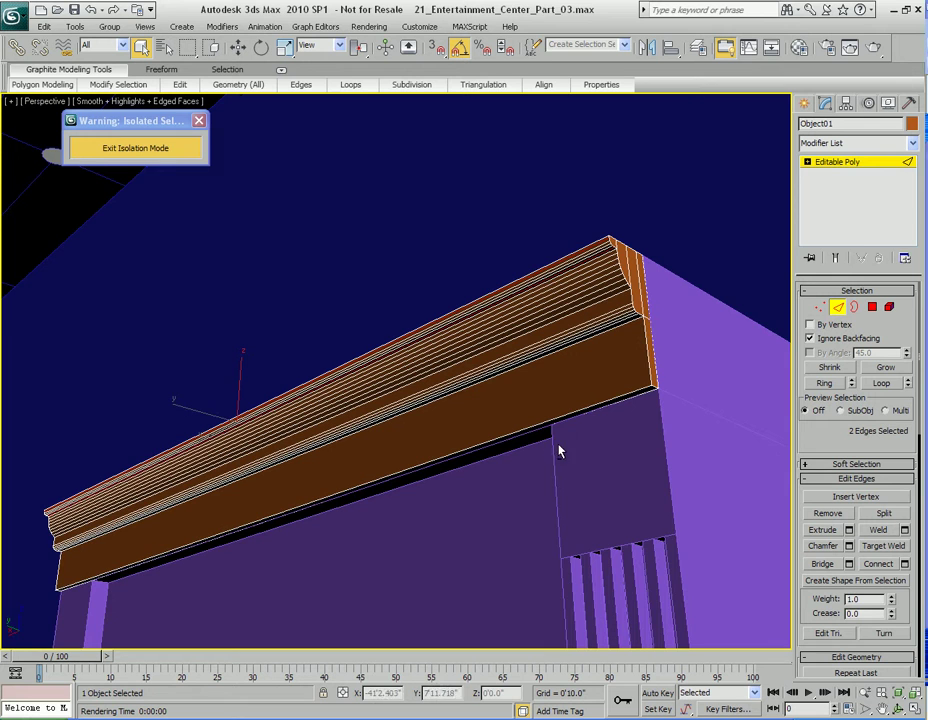
{"action": "middle_click_drag", "start_coordinate": [559, 445], "coordinate": [620, 378], "text": "alt"}
{"action": "left_click", "coordinate": [620, 338]}
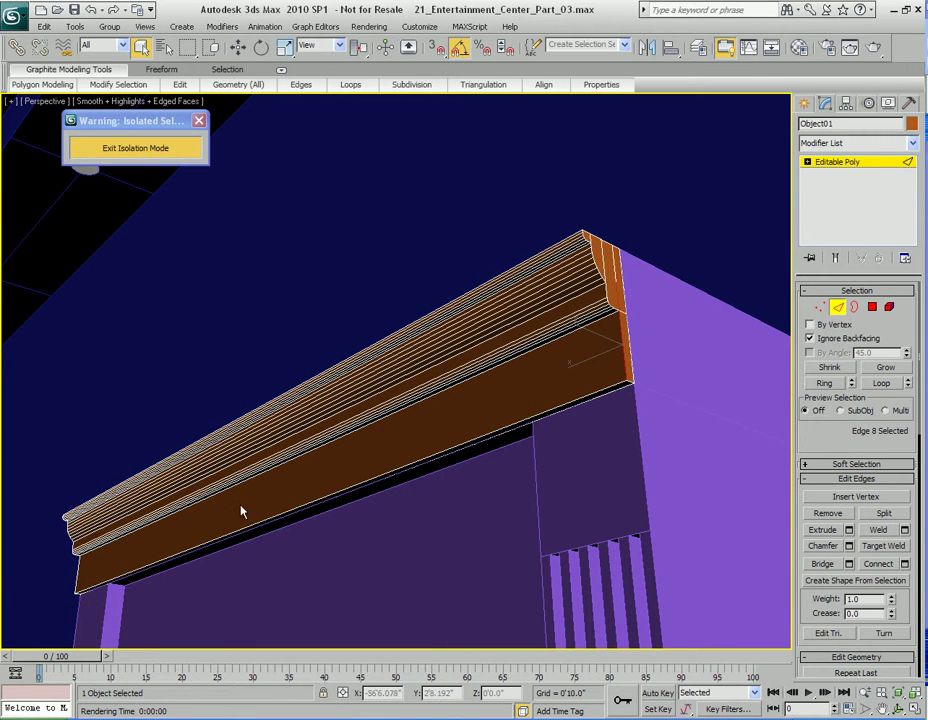
{"action": "key", "text": "4"}
{"action": "left_click", "coordinate": [372, 444]}
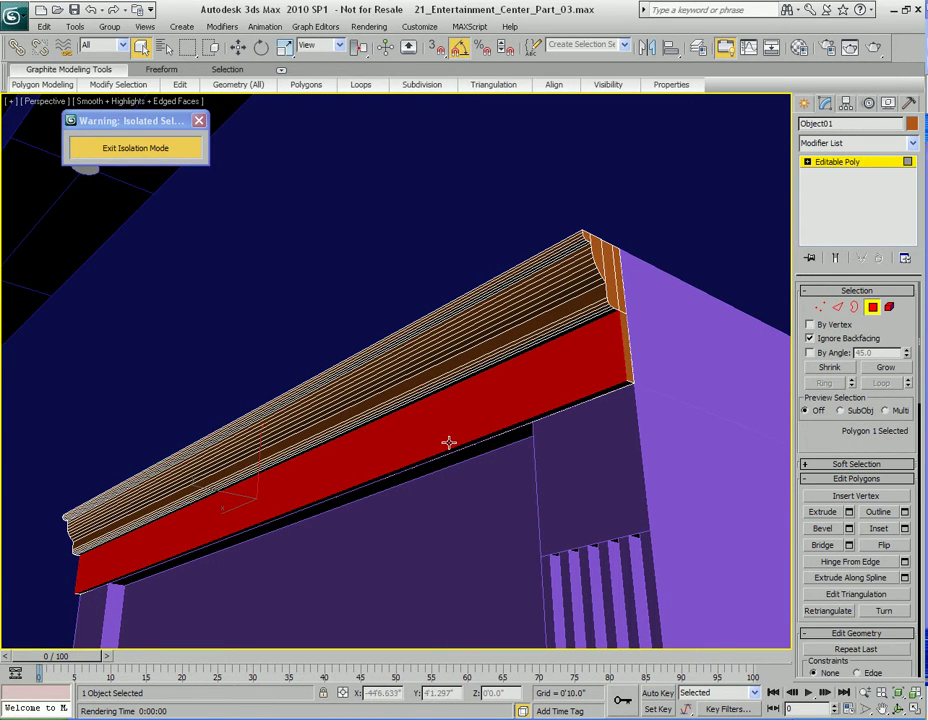
{"action": "key", "text": "4"}
{"action": "left_click", "coordinate": [454, 265]}
- Target-weld the three intermediate vertices along the top of one molding end onto the top back corner vertex
{"action": "middle_click_drag", "start_coordinate": [516, 373], "coordinate": [456, 377], "text": "alt"}
{"action": "middle_click_drag", "start_coordinate": [486, 450], "coordinate": [462, 370]}
{"action": "key", "text": "1"}
{"action": "middle_click_drag", "start_coordinate": [478, 426], "coordinate": [454, 393], "text": "alt"}
{"action": "key", "text": "1"}
{"action": "left_click", "coordinate": [462, 436]}
{"action": "key", "text": "1"}
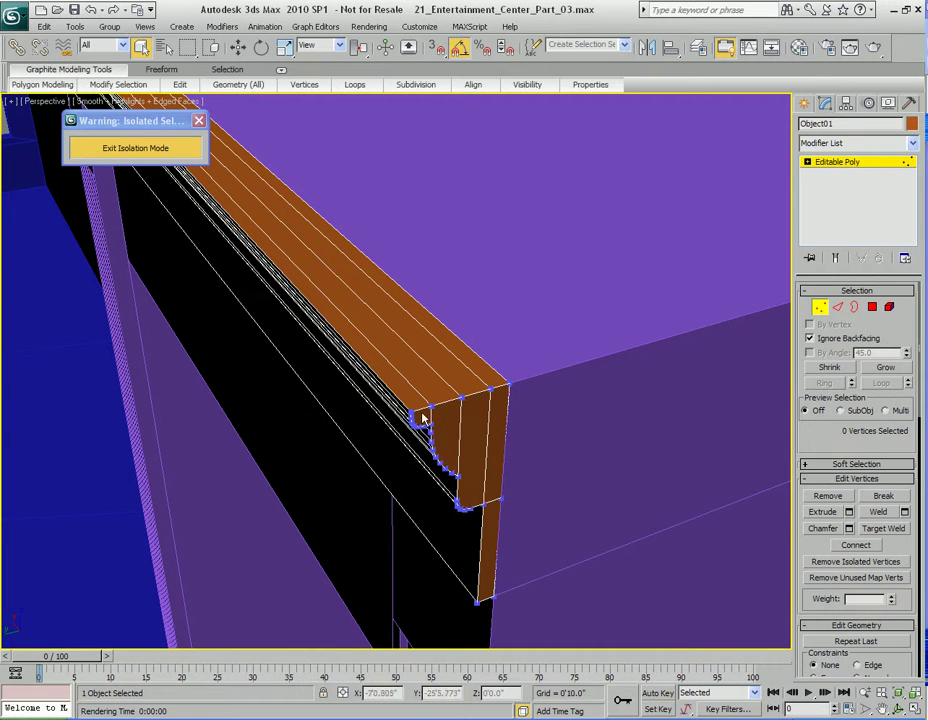
{"action": "right_click", "coordinate": [497, 413]}
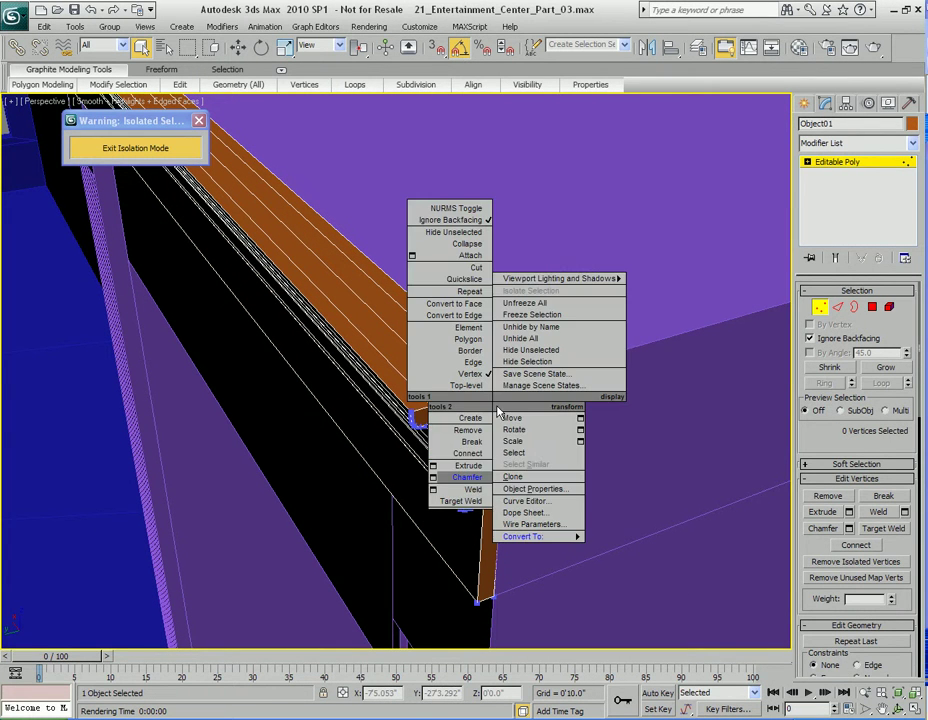
{"action": "left_click", "coordinate": [458, 502]}
{"action": "left_click", "coordinate": [509, 383]}
{"action": "left_click", "coordinate": [508, 385]}
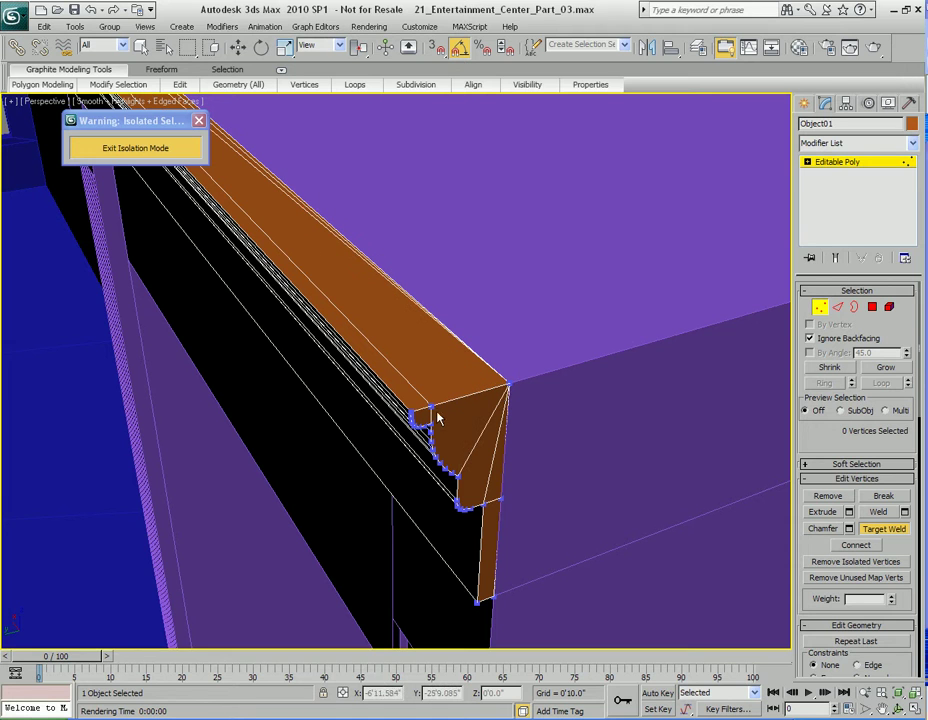
{"action": "left_click", "coordinate": [510, 386]}
- Target-weld the three intermediate top vertices at the molding's opposite end onto its top back corner vertex
{"action": "middle_click_drag", "start_coordinate": [325, 400], "coordinate": [535, 404], "text": "alt"}
{"action": "middle_click_drag", "start_coordinate": [535, 404], "coordinate": [452, 396]}
{"action": "scroll", "coordinate": [553, 373], "scroll_direction": "down", "scroll_amount": 2}
{"action": "scroll", "coordinate": [497, 383], "scroll_direction": "up", "scroll_amount": 5}
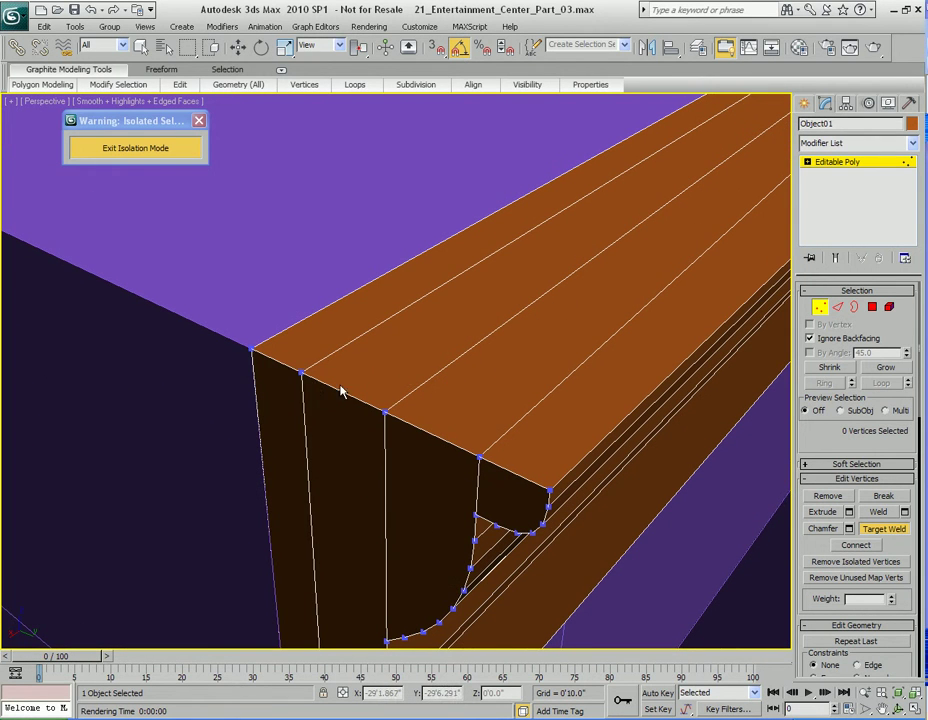
{"action": "left_click", "coordinate": [252, 346]}
{"action": "left_click", "coordinate": [252, 346]}
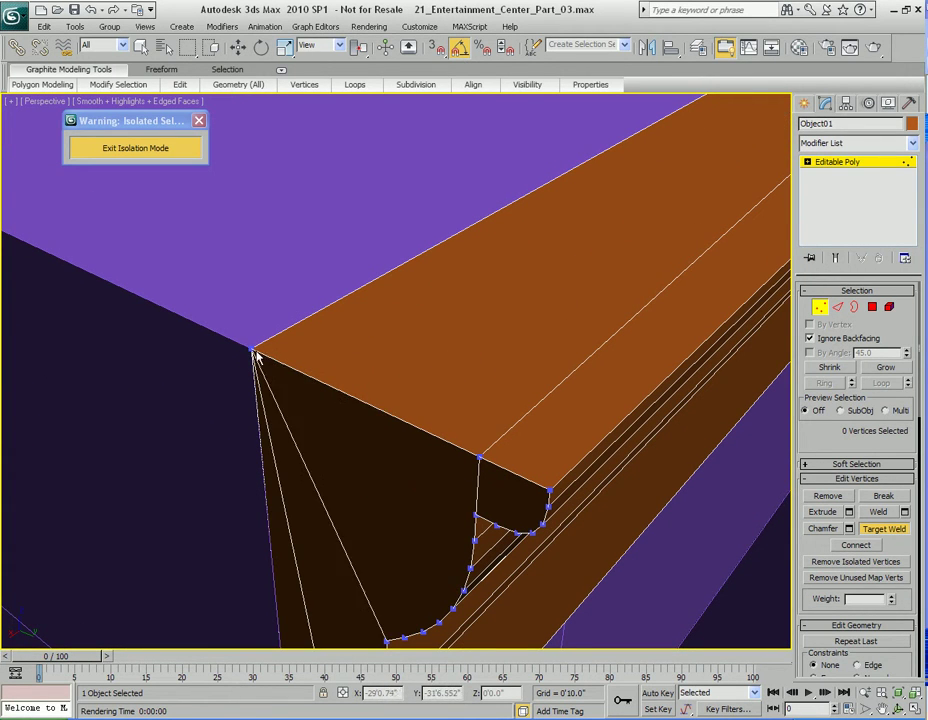
{"action": "left_click", "coordinate": [480, 456]}
{"action": "left_click", "coordinate": [250, 348]}
{"action": "middle_click_drag", "start_coordinate": [402, 452], "coordinate": [409, 393]}
{"action": "right_click", "coordinate": [556, 357]}
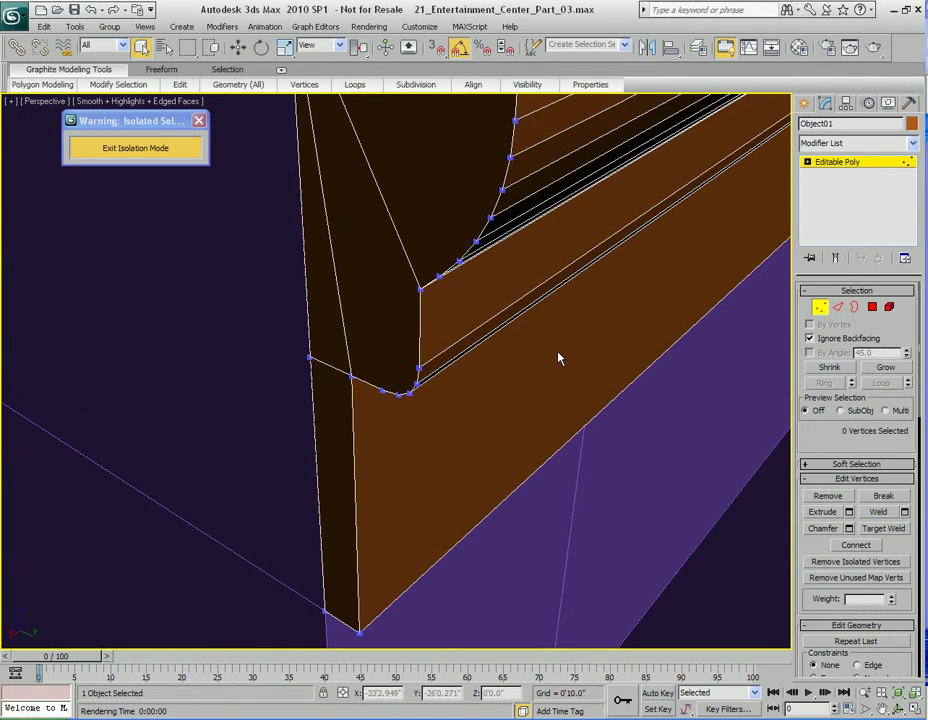
- Target-weld the mid-height back vertex at each molding end onto the top back corner vertex above it
{"action": "scroll", "coordinate": [556, 362], "scroll_direction": "down", "scroll_amount": 6}
{"action": "middle_click_drag", "start_coordinate": [611, 333], "coordinate": [491, 391], "text": "alt"}
{"action": "scroll", "coordinate": [495, 421], "scroll_direction": "up", "scroll_amount": 4}
{"action": "scroll", "coordinate": [501, 424], "scroll_direction": "up", "scroll_amount": 4}
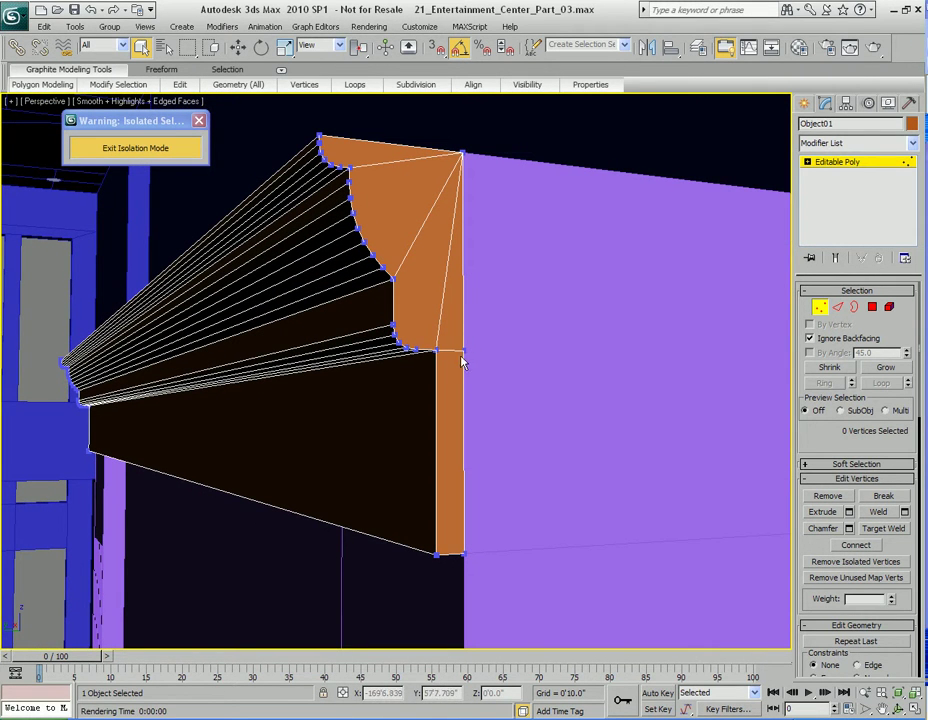
{"action": "right_click", "coordinate": [441, 290]}
{"action": "left_click", "coordinate": [430, 389]}
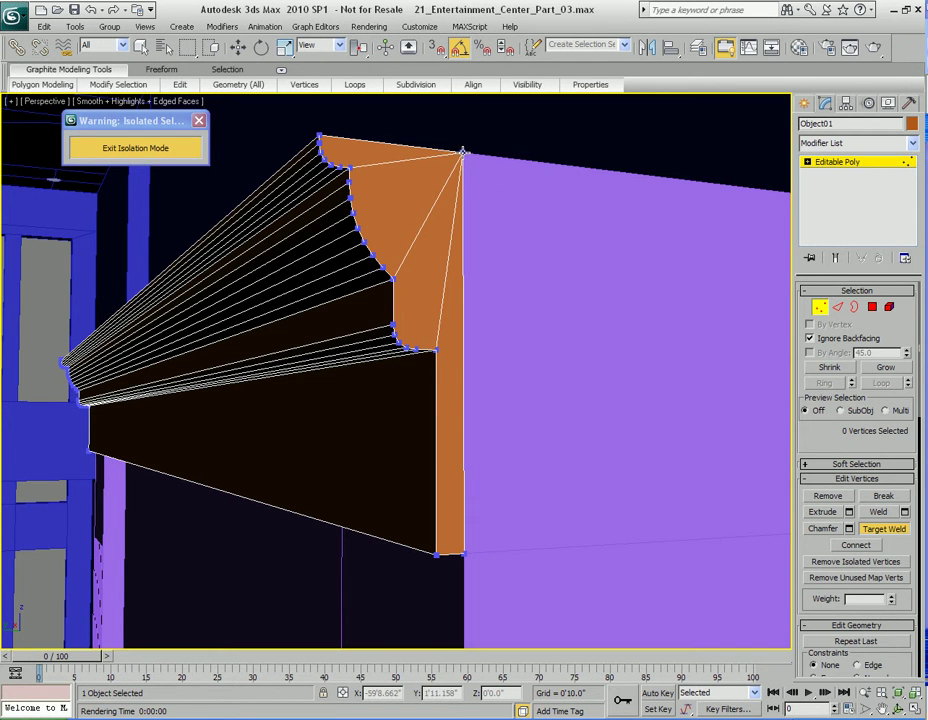
{"action": "middle_click_drag", "start_coordinate": [329, 367], "coordinate": [413, 450], "text": "alt"}
{"action": "scroll", "coordinate": [403, 145], "scroll_direction": "down", "scroll_amount": 5}
{"action": "scroll", "coordinate": [488, 287], "scroll_direction": "up", "scroll_amount": 6}
{"action": "middle_click_drag", "start_coordinate": [487, 287], "coordinate": [514, 296], "text": "alt"}
{"action": "key", "text": "1"}
- Center the pivot of the whole front molding to the object
{"action": "middle_click_drag", "start_coordinate": [441, 288], "coordinate": [456, 308], "text": "alt"}
{"action": "key", "text": "w"}
{"action": "middle_click_drag", "start_coordinate": [312, 338], "coordinate": [352, 351]}
{"action": "left_click", "coordinate": [847, 104]}
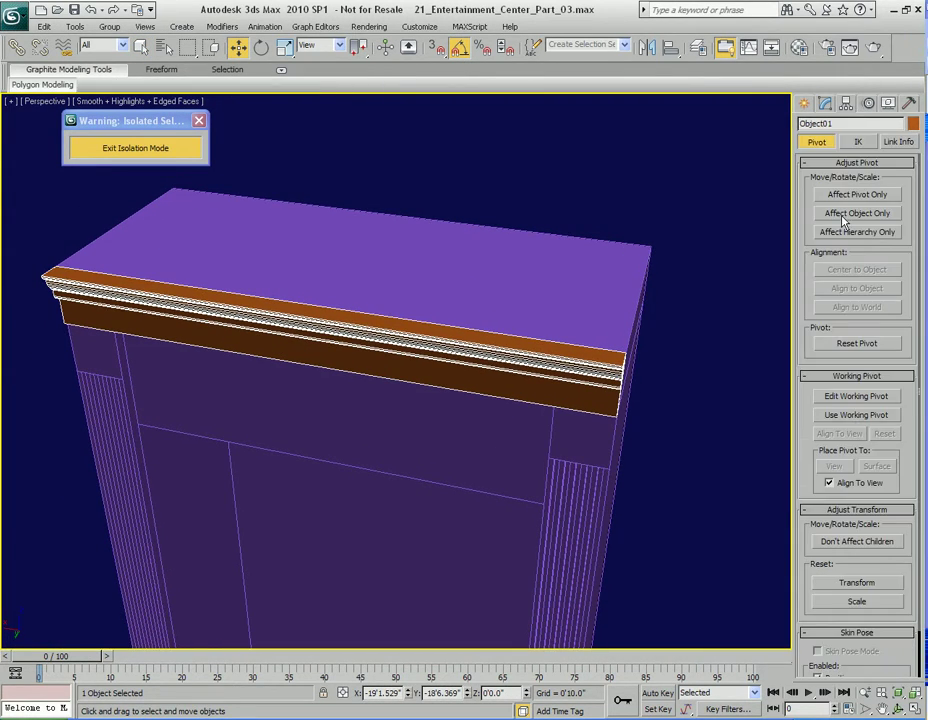
{"action": "left_click", "coordinate": [856, 195]}
{"action": "left_click", "coordinate": [849, 271]}
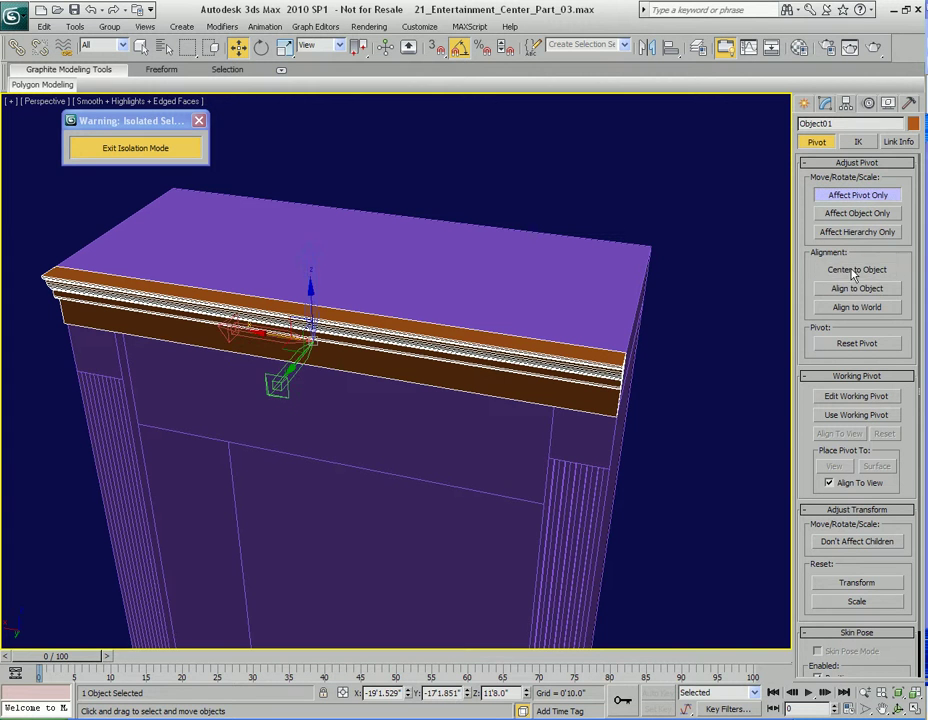
{"action": "middle_click_drag", "start_coordinate": [392, 293], "coordinate": [364, 300]}
{"action": "key", "text": "2"}
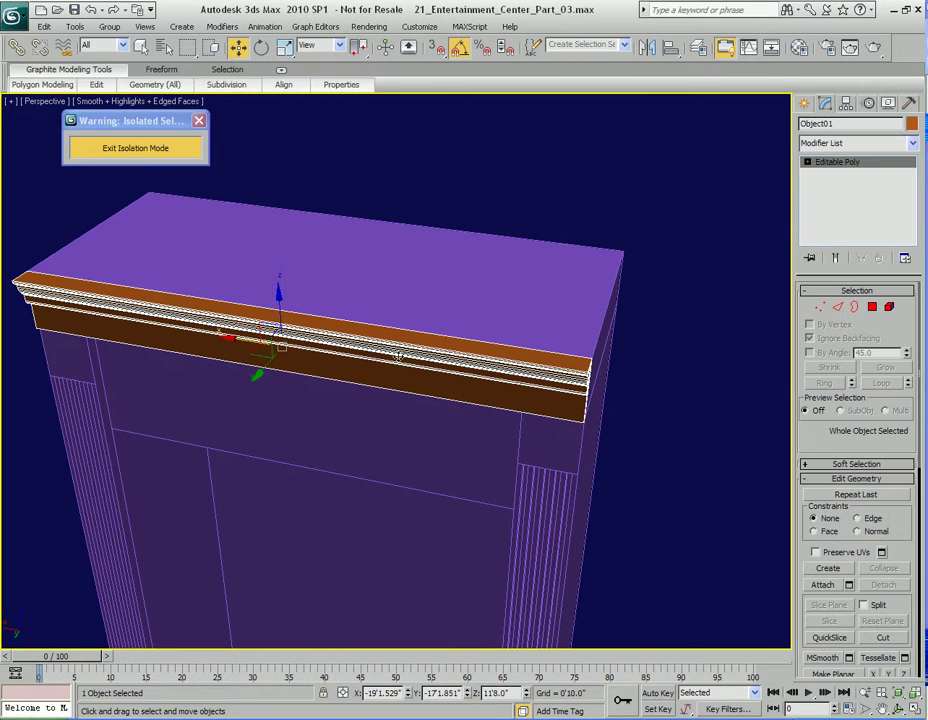
- Copy the front molding sideways to the cabinet's corner and rotate the copy 90 degrees about Z
{"action": "mouse_move", "coordinate": [232, 338]}
{"action": "left_mouse_down", "text": "shift"}
{"action": "mouse_move", "coordinate": [540, 380]}
{"action": "mouse_move", "coordinate": [553, 420]}
{"action": "left_mouse_up", "text": "shift"}
{"action": "left_click", "coordinate": [467, 430]}
{"action": "mouse_move", "coordinate": [467, 430]}
{"action": "middle_mouse_down", "text": "alt"}
{"action": "mouse_move", "coordinate": [460, 383]}
{"action": "mouse_move", "coordinate": [473, 416]}
{"action": "middle_mouse_up", "text": "alt"}
{"action": "key", "text": "e"}
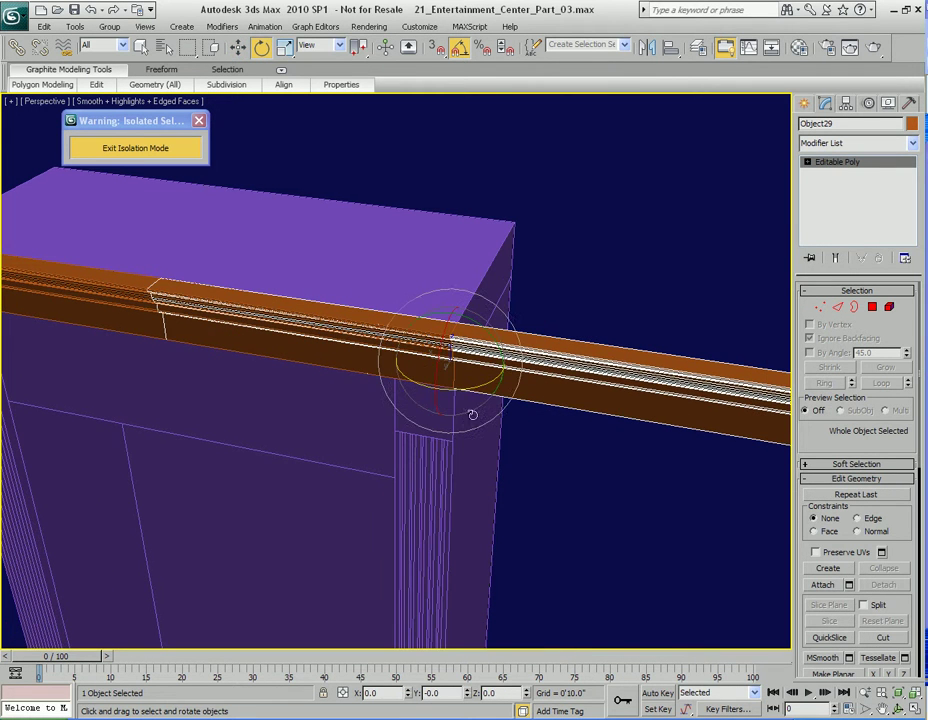
{"action": "left_click_drag", "start_coordinate": [457, 390], "coordinate": [487, 383]}
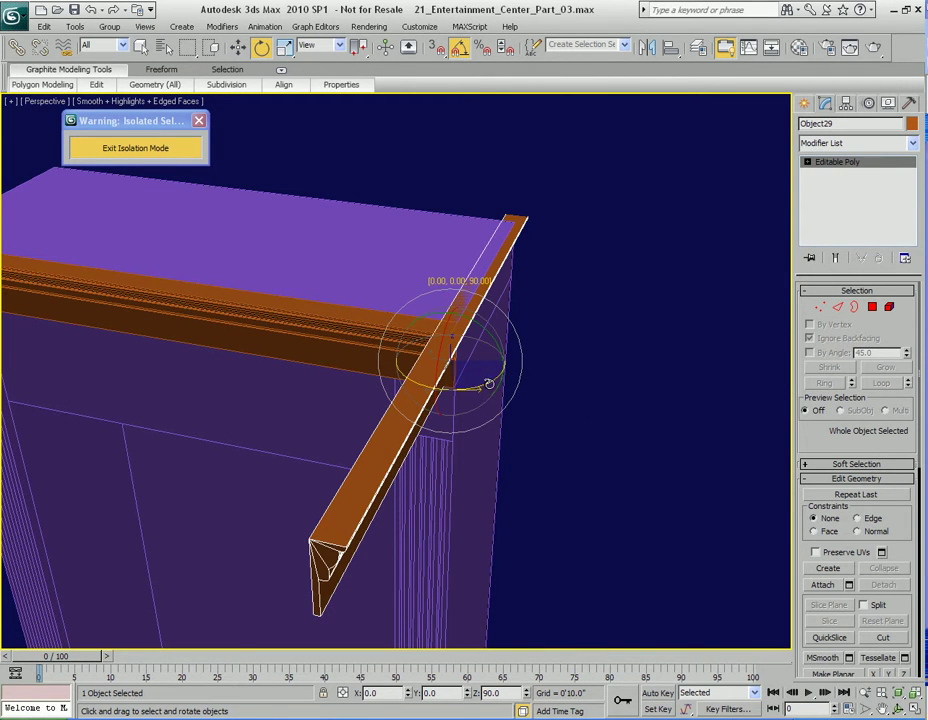
- Move the rotated molding out beside the cabinet's side and scale it down along its length
{"action": "middle_click_drag", "start_coordinate": [510, 340], "coordinate": [467, 428], "text": "alt"}
{"action": "key", "text": "w"}
{"action": "left_click_drag", "start_coordinate": [423, 369], "coordinate": [496, 363]}
{"action": "middle_click_drag", "start_coordinate": [496, 363], "coordinate": [441, 409], "text": "alt"}
{"action": "key", "text": "r"}
{"action": "left_click_drag", "start_coordinate": [444, 376], "coordinate": [387, 377]}
{"action": "middle_click_drag", "start_coordinate": [392, 377], "coordinate": [430, 342], "text": "alt"}
- Turn on vertex snapping and move only the side molding's pivot to the top inner vertex of its rear end
{"action": "key", "text": "w"}
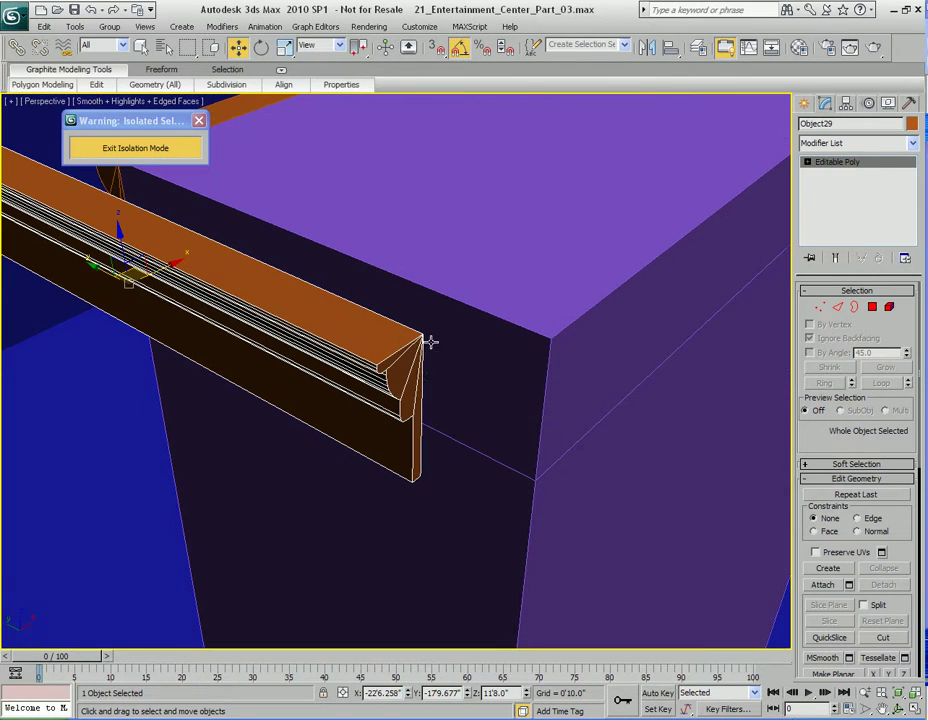
{"action": "left_click", "coordinate": [846, 103]}
{"action": "left_click", "coordinate": [856, 195]}
{"action": "middle_click_drag", "start_coordinate": [351, 261], "coordinate": [397, 277]}
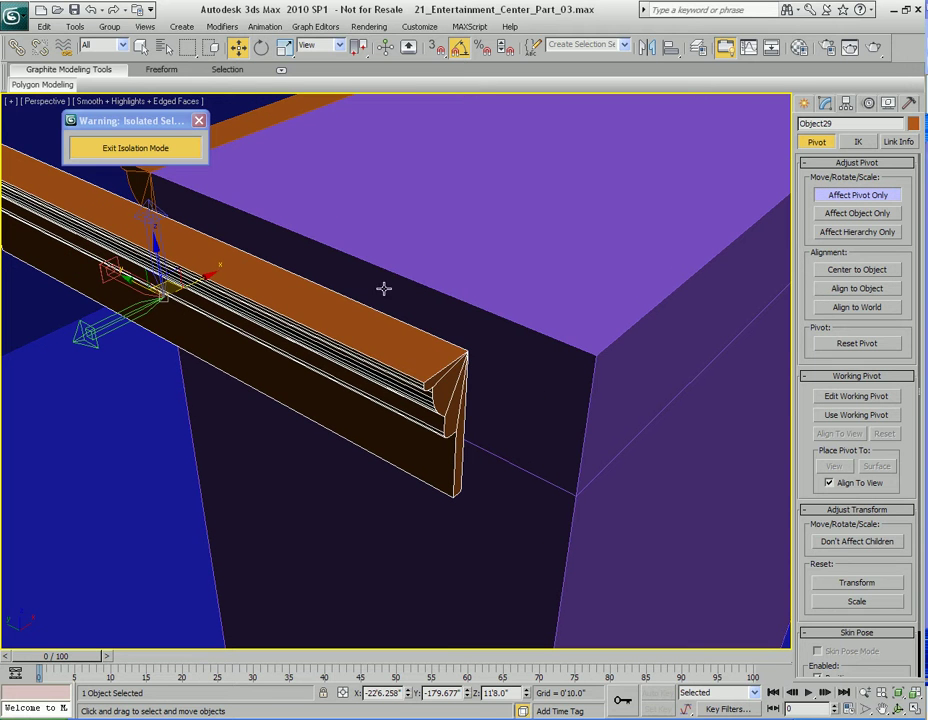
{"action": "right_click", "coordinate": [421, 317], "text": "shift"}
{"action": "left_click", "coordinate": [300, 275]}
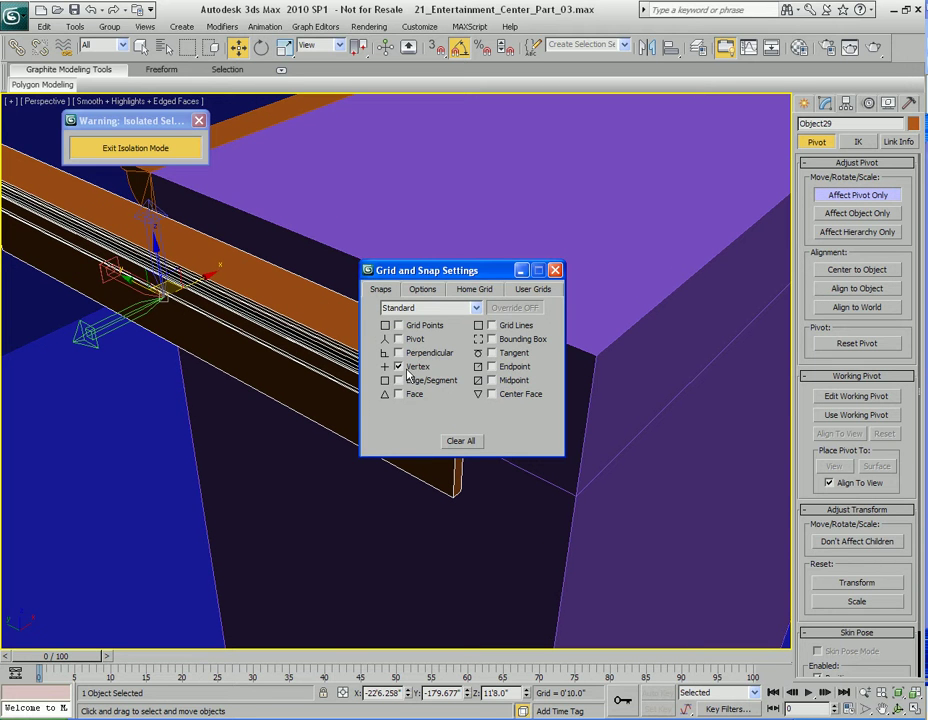
{"action": "left_click", "coordinate": [554, 270]}
{"action": "key", "text": "s"}
{"action": "left_click_drag", "start_coordinate": [163, 297], "coordinate": [467, 351]}
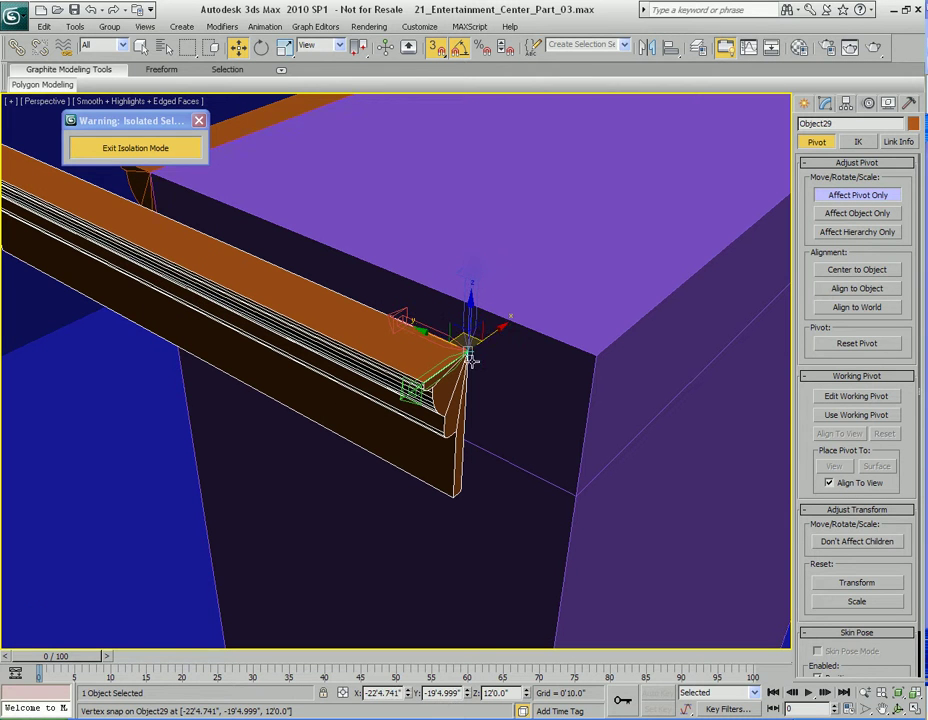
{"action": "left_click", "coordinate": [851, 197]}
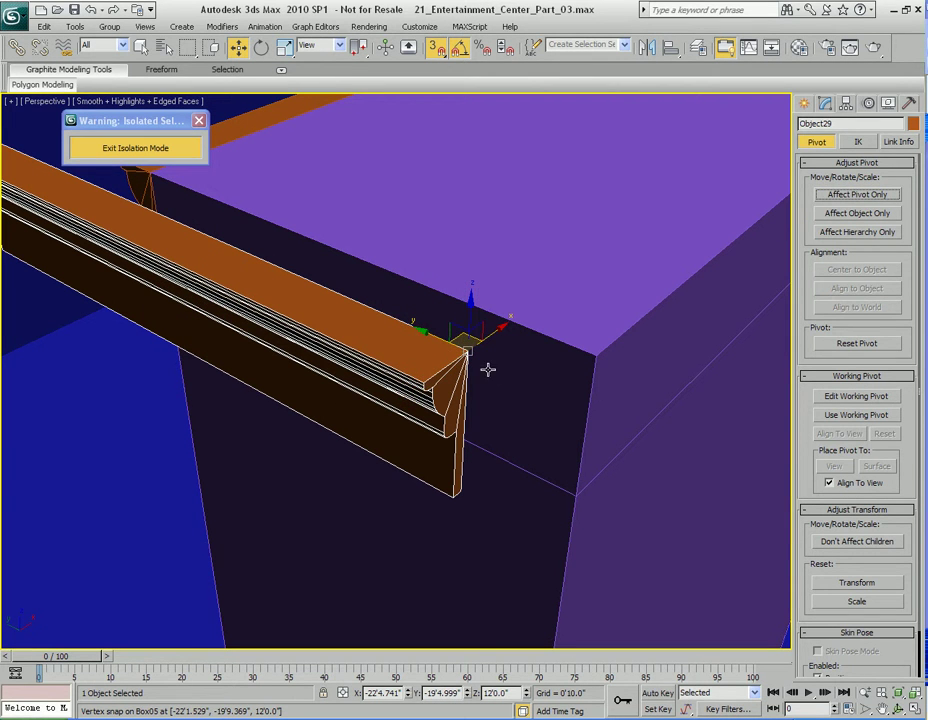
- Snap the side molding onto the cabinet's top rear corner and cap its open back border
{"action": "left_click_drag", "start_coordinate": [467, 352], "coordinate": [597, 357]}
{"action": "middle_click_drag", "start_coordinate": [597, 357], "coordinate": [474, 348], "text": "alt"}
{"action": "key", "text": "q"}
{"action": "key", "text": "3"}
{"action": "left_click", "coordinate": [466, 410]}
{"action": "right_click", "coordinate": [475, 308]}
{"action": "left_click", "coordinate": [442, 345]}
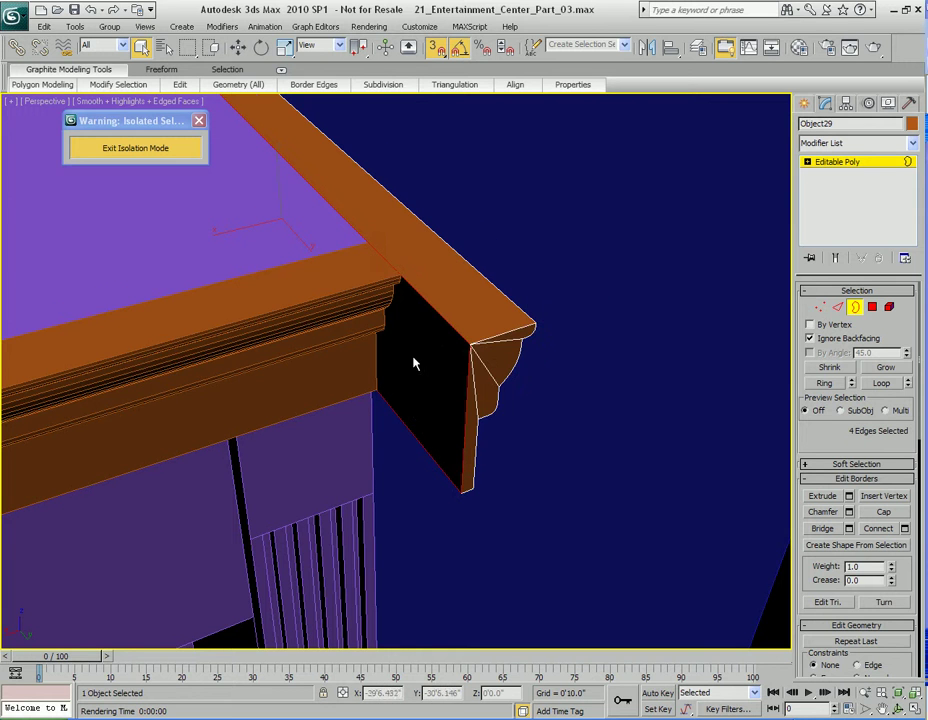
{"action": "middle_click_drag", "start_coordinate": [402, 356], "coordinate": [447, 317]}
{"action": "key", "text": "3"}
- Select the original front molding and cap its open back border
{"action": "middle_click_drag", "start_coordinate": [363, 329], "coordinate": [420, 238], "text": "alt"}
{"action": "left_click", "coordinate": [445, 329]}
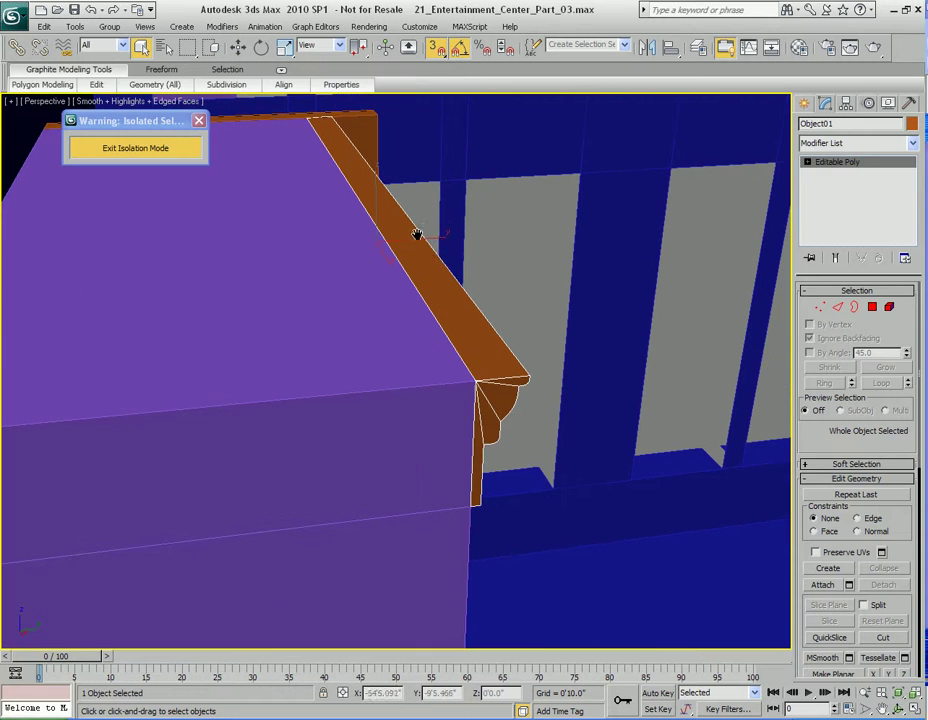
{"action": "key", "text": "3"}
{"action": "left_click", "coordinate": [436, 320]}
{"action": "right_click", "coordinate": [442, 282]}
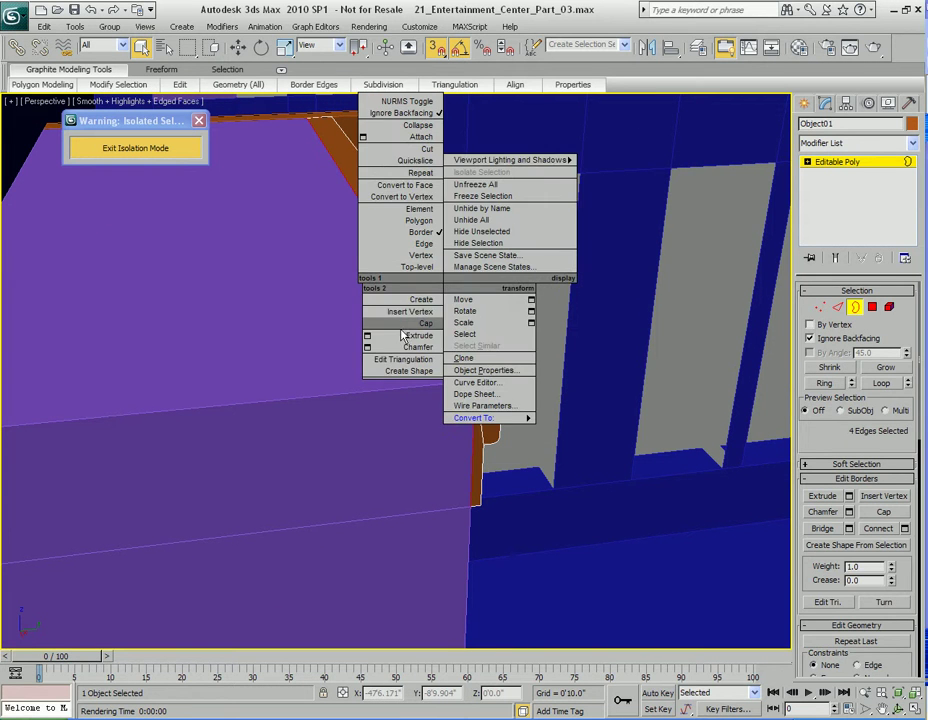
{"action": "left_click", "coordinate": [406, 325]}
{"action": "middle_click_drag", "start_coordinate": [465, 307], "coordinate": [438, 284]}
{"action": "key", "text": "3"}
- With vertex snapping off, copy the front molding forward along Y as a separate spare clear of the cabinet
{"action": "key", "text": "w"}
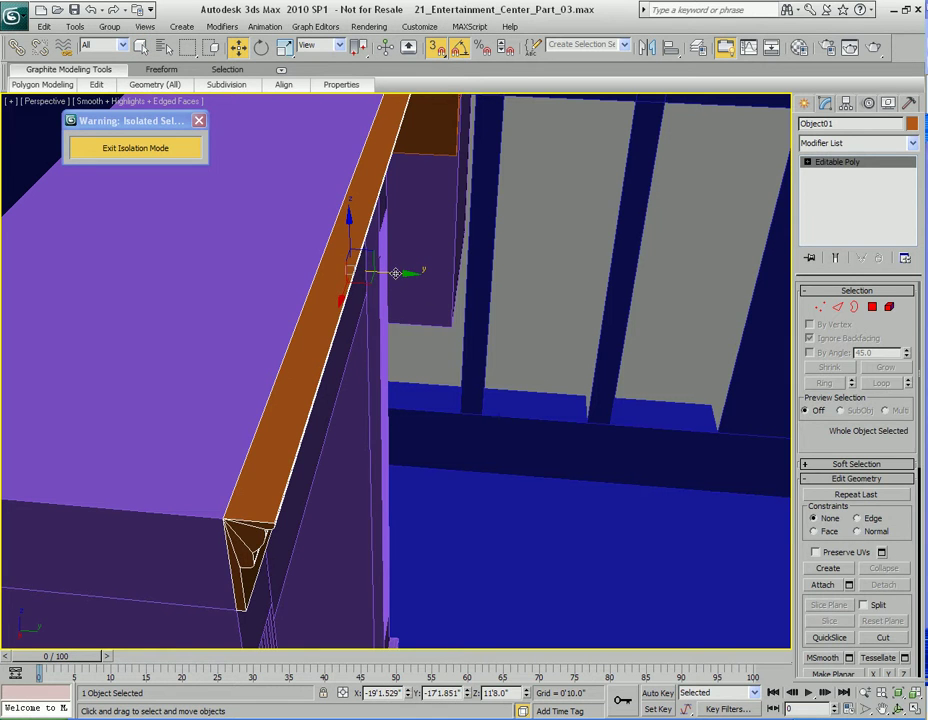
{"action": "left_click_drag", "start_coordinate": [396, 273], "coordinate": [634, 290], "text": "shift"}
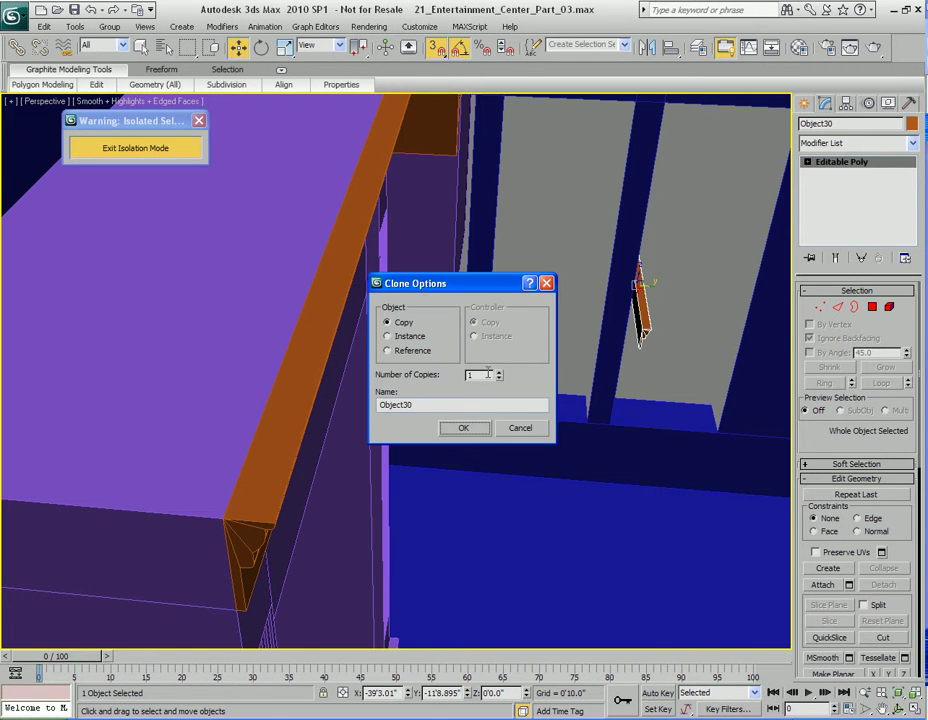
{"action": "left_click", "coordinate": [519, 427]}
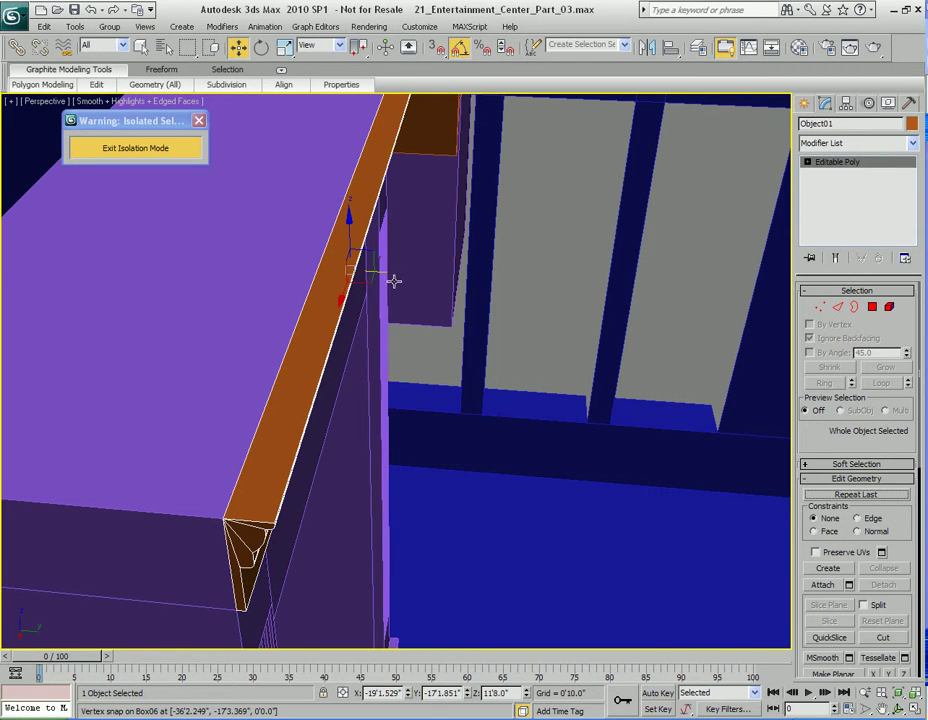
{"action": "left_click_drag", "start_coordinate": [396, 281], "coordinate": [624, 288], "text": "shift"}
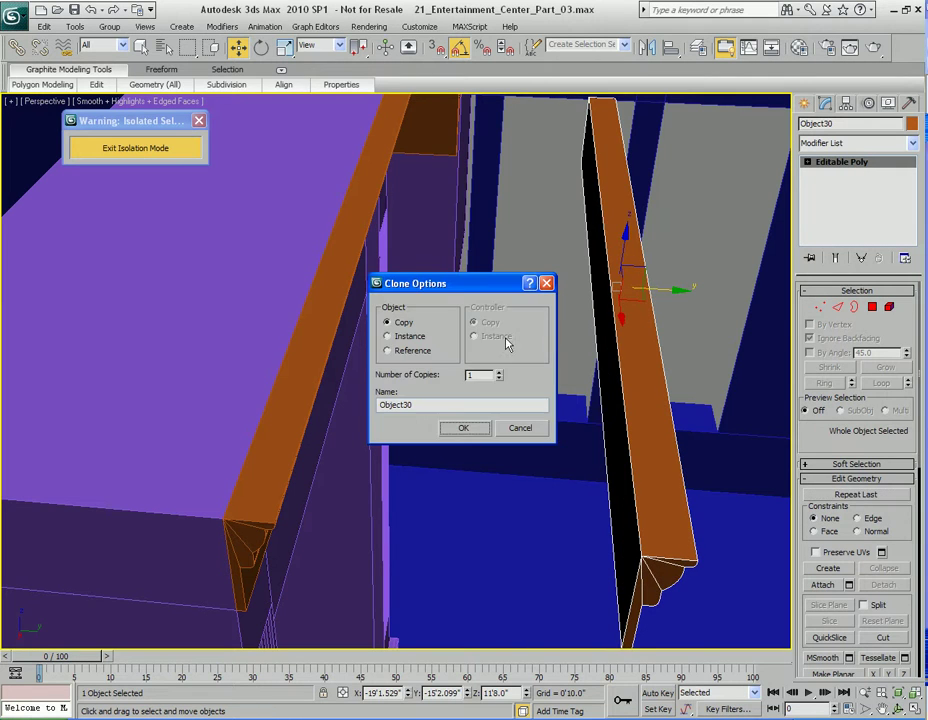
{"action": "left_click", "coordinate": [449, 430]}
{"action": "mouse_move", "coordinate": [489, 348]}
{"action": "middle_mouse_down", "text": "alt"}
{"action": "mouse_move", "coordinate": [503, 304]}
{"action": "mouse_move", "coordinate": [429, 302]}
{"action": "mouse_move", "coordinate": [437, 320]}
{"action": "mouse_move", "coordinate": [344, 293]}
{"action": "middle_mouse_up", "text": "alt"}
{"action": "left_click_drag", "start_coordinate": [373, 391], "coordinate": [302, 451]}
{"action": "key", "text": "q"}
- Select all vertices at the front molding's end, including backfacing ones, and move them outward along its length past the side molding
{"action": "middle_click_drag", "start_coordinate": [478, 410], "coordinate": [416, 369], "text": "alt"}
{"action": "middle_click_drag", "start_coordinate": [520, 359], "coordinate": [434, 281]}
{"action": "key", "text": "F3"}
{"action": "key", "text": "1"}
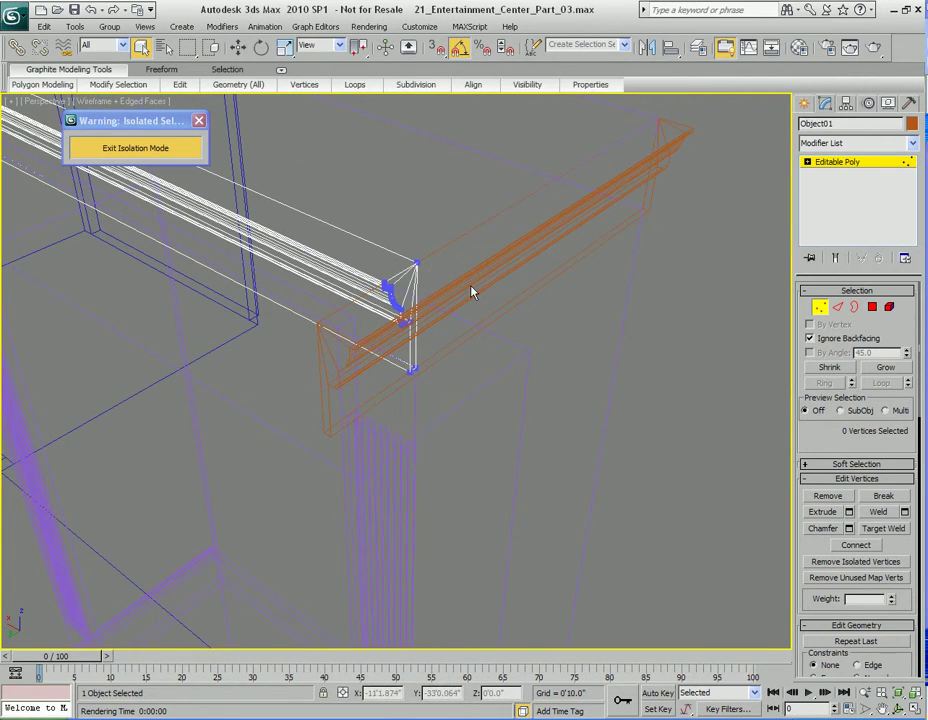
{"action": "left_click_drag", "start_coordinate": [472, 244], "coordinate": [375, 383]}
{"action": "middle_click_drag", "start_coordinate": [375, 383], "coordinate": [439, 364], "text": "alt"}
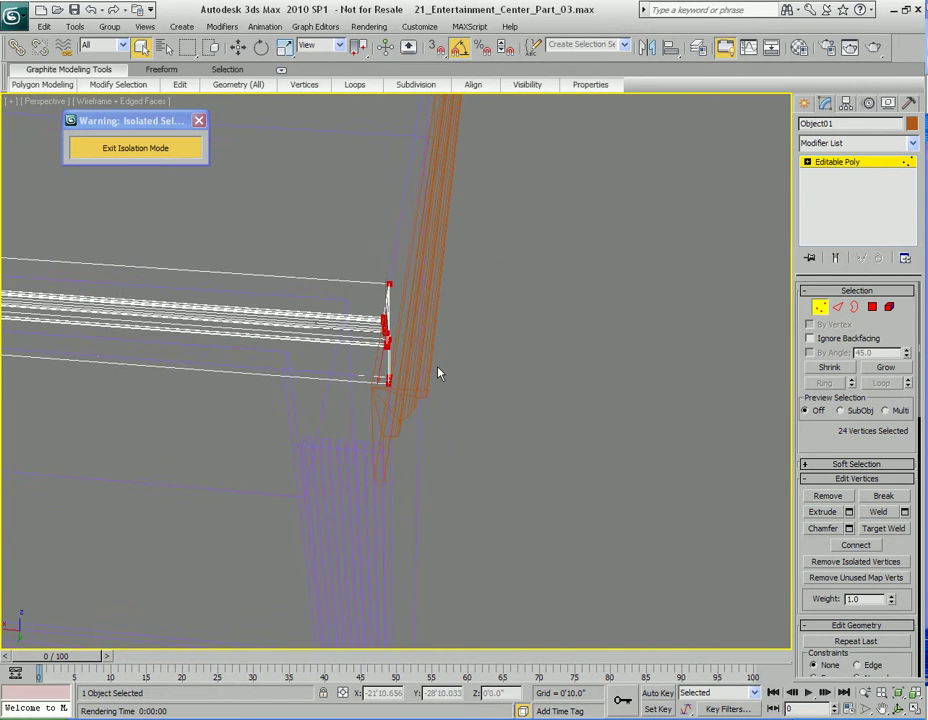
{"action": "key", "text": "F3"}
{"action": "key", "text": "F4"}
{"action": "key", "text": "w"}
{"action": "left_click_drag", "start_coordinate": [337, 333], "coordinate": [456, 328]}
{"action": "middle_click_drag", "start_coordinate": [456, 328], "coordinate": [420, 379], "text": "alt"}
{"action": "key", "text": "q"}
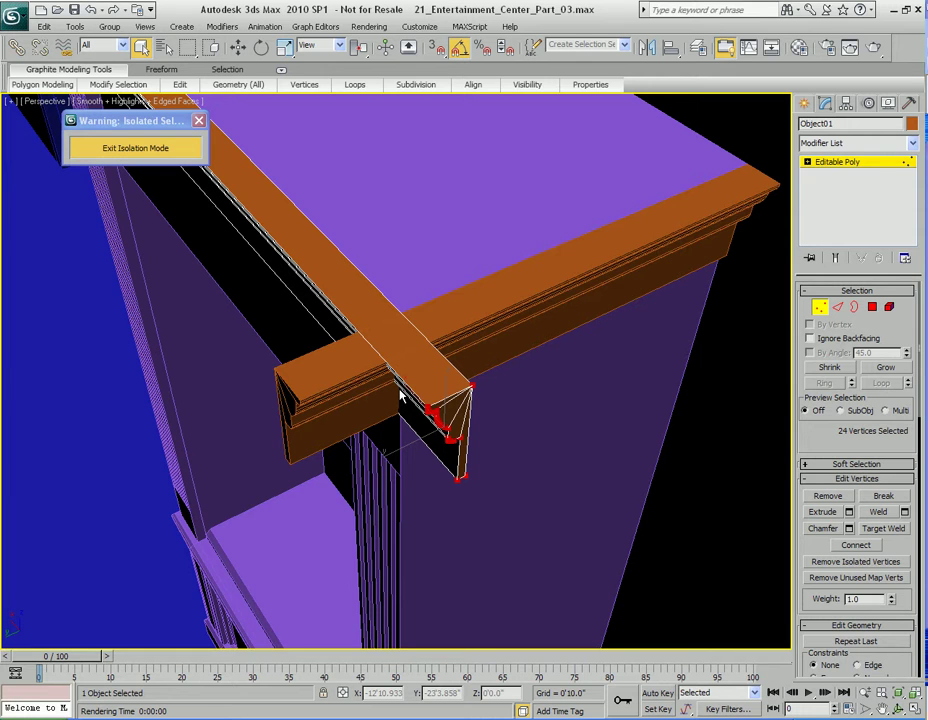
- Leave vertex editing and isolate the front and side moldings together
{"action": "middle_click_drag", "start_coordinate": [416, 365], "coordinate": [444, 344], "text": "alt"}
{"action": "key", "text": "1"}
{"action": "scroll", "coordinate": [444, 344], "scroll_direction": "up", "scroll_amount": 4}
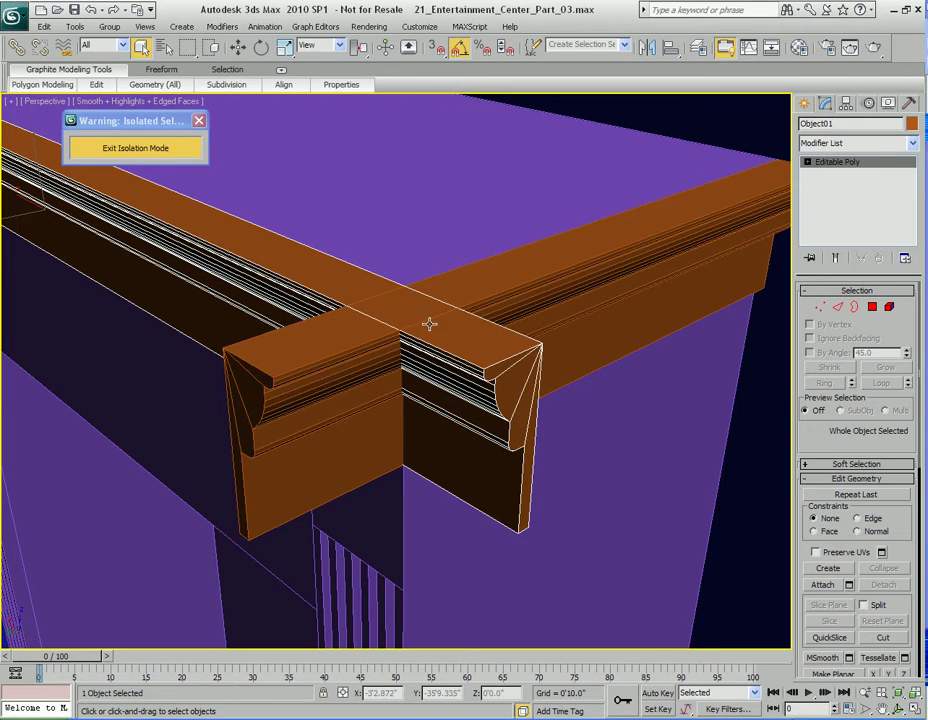
{"action": "middle_click_drag", "start_coordinate": [443, 318], "coordinate": [475, 321], "text": "alt"}
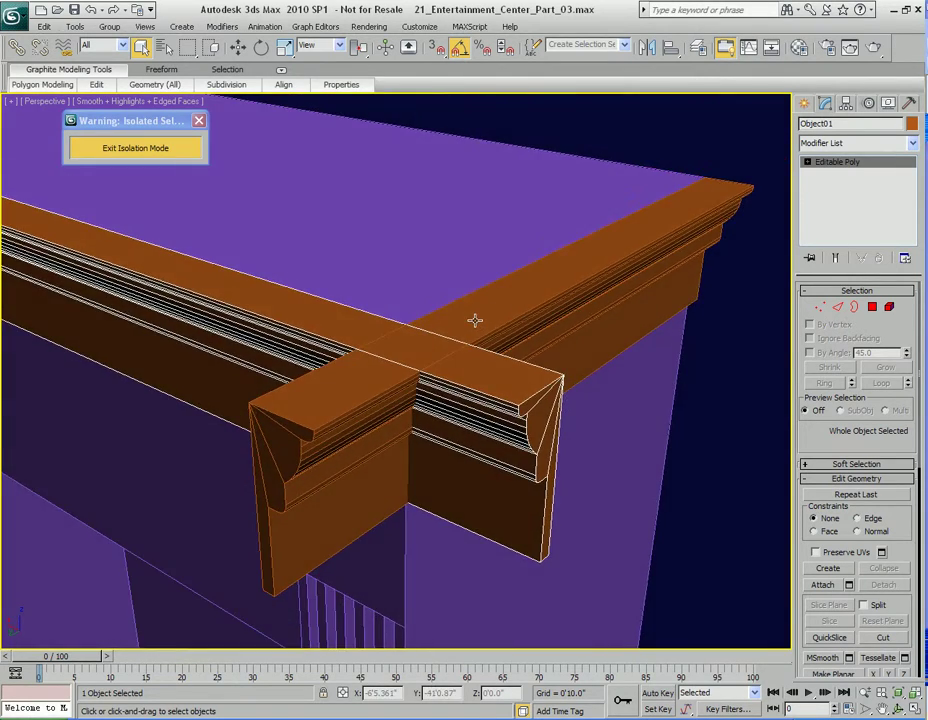
{"action": "left_click", "coordinate": [509, 321]}
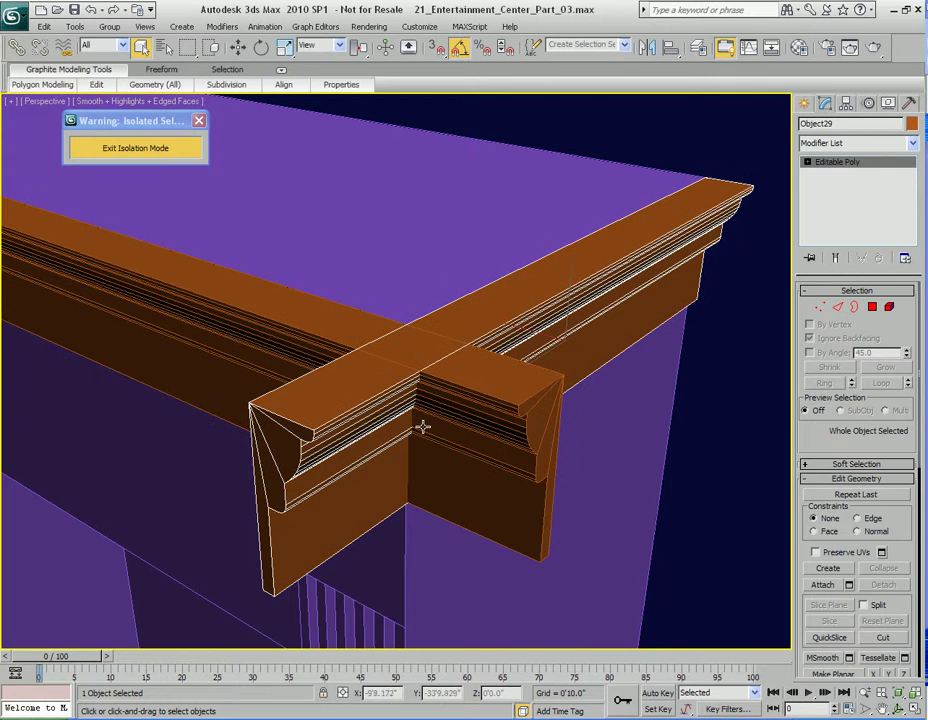
{"action": "left_click", "coordinate": [472, 404], "text": "ctrl"}
{"action": "key", "text": "alt+q"}
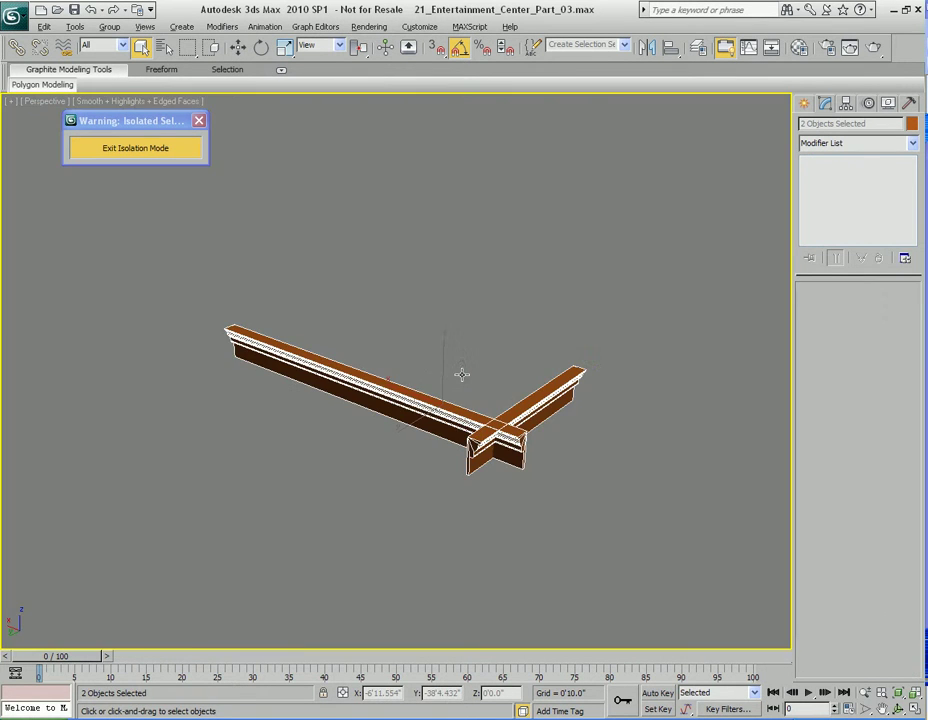
- Show the crossing of the two moldings in a wireframe Top view and select only the front molding
{"action": "middle_click_drag", "start_coordinate": [462, 384], "coordinate": [472, 354], "text": "alt"}
{"action": "scroll", "coordinate": [452, 348], "scroll_direction": "up", "scroll_amount": 4}
{"action": "key", "text": "t"}
{"action": "key", "text": "z"}
{"action": "scroll", "coordinate": [427, 410], "scroll_direction": "up", "scroll_amount": 6}
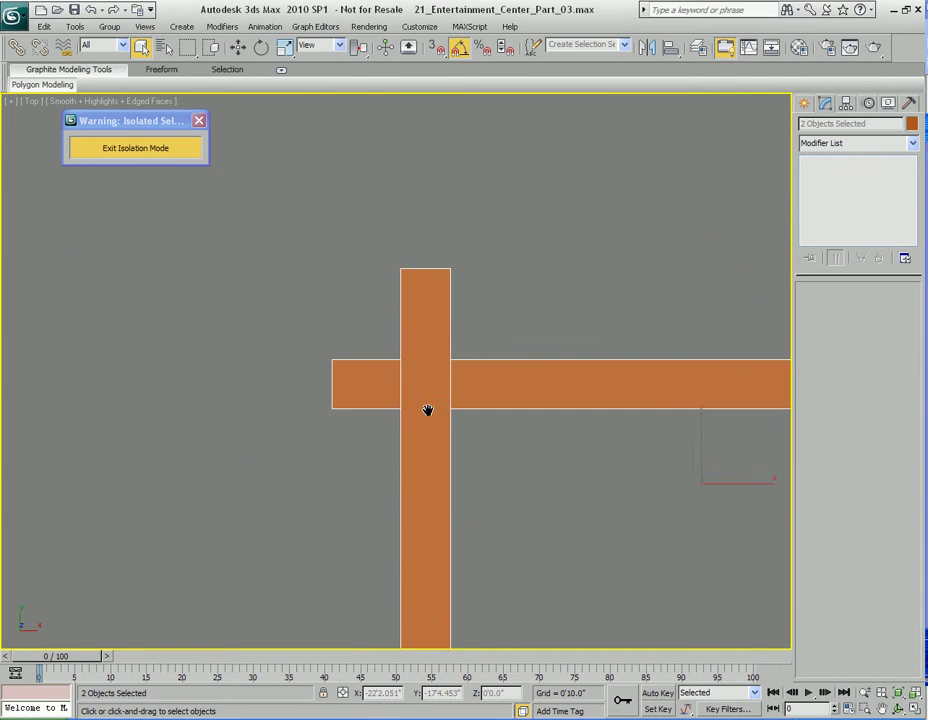
{"action": "key", "text": "F3"}
{"action": "scroll", "coordinate": [433, 389], "scroll_direction": "up", "scroll_amount": 4}
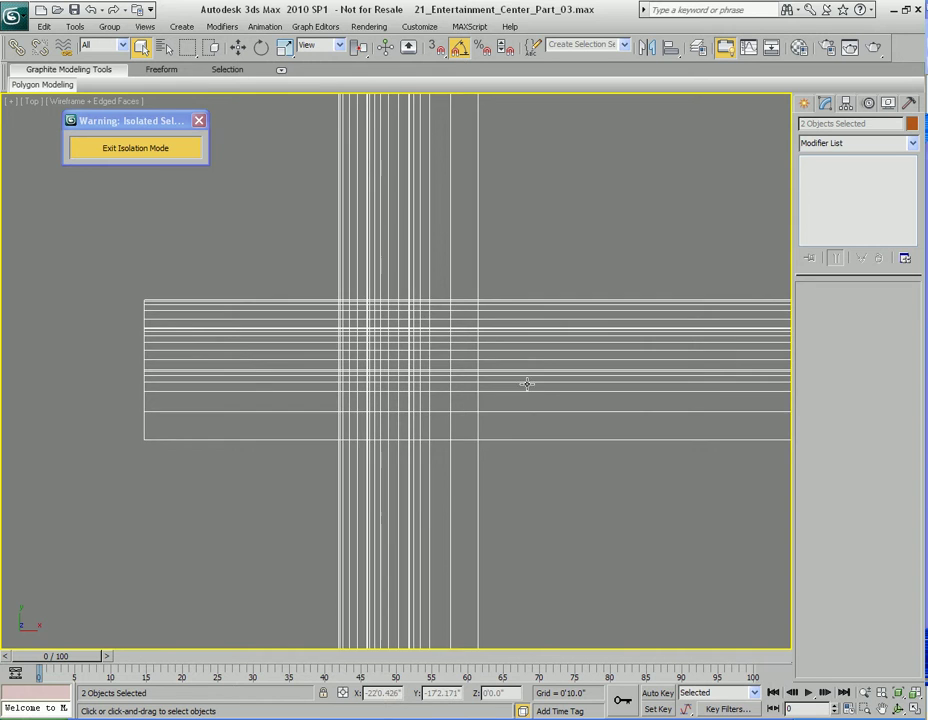
{"action": "scroll", "coordinate": [527, 393], "scroll_direction": "down", "scroll_amount": 3}
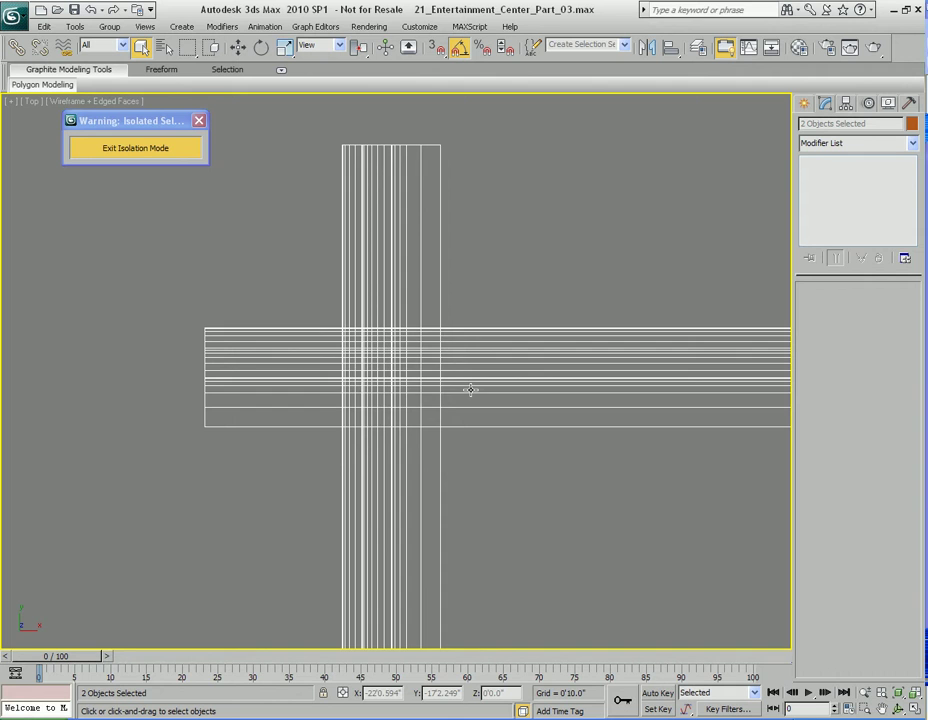
{"action": "mouse_move", "coordinate": [460, 348]}
{"action": "middle_mouse_down"}
{"action": "mouse_move", "coordinate": [489, 356]}
{"action": "mouse_move", "coordinate": [470, 354]}
{"action": "middle_mouse_up"}
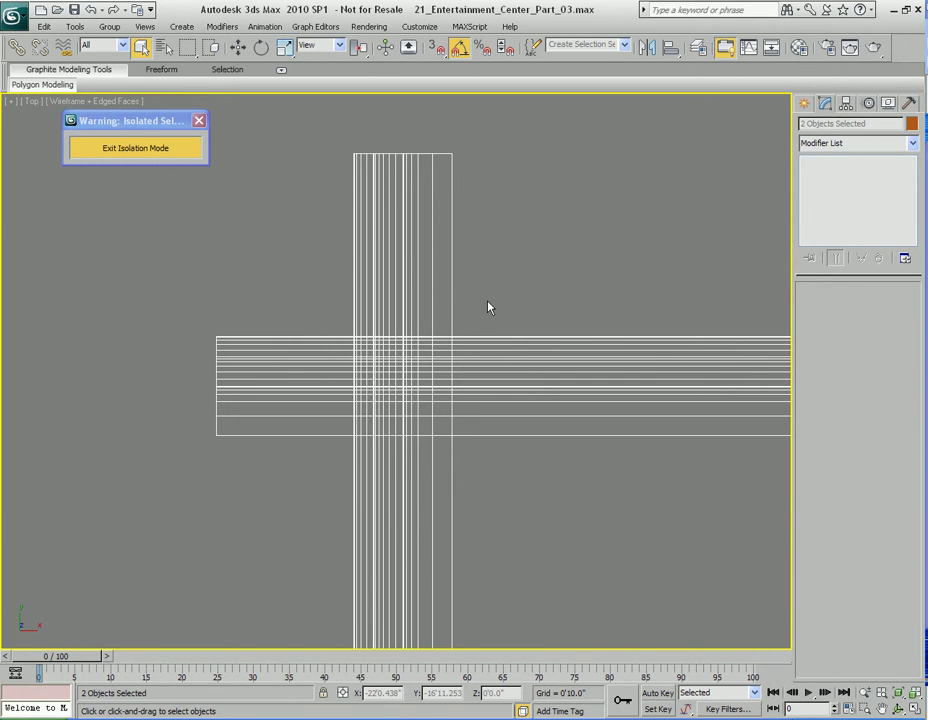
{"action": "left_click", "coordinate": [489, 307]}
{"action": "left_click", "coordinate": [485, 337]}
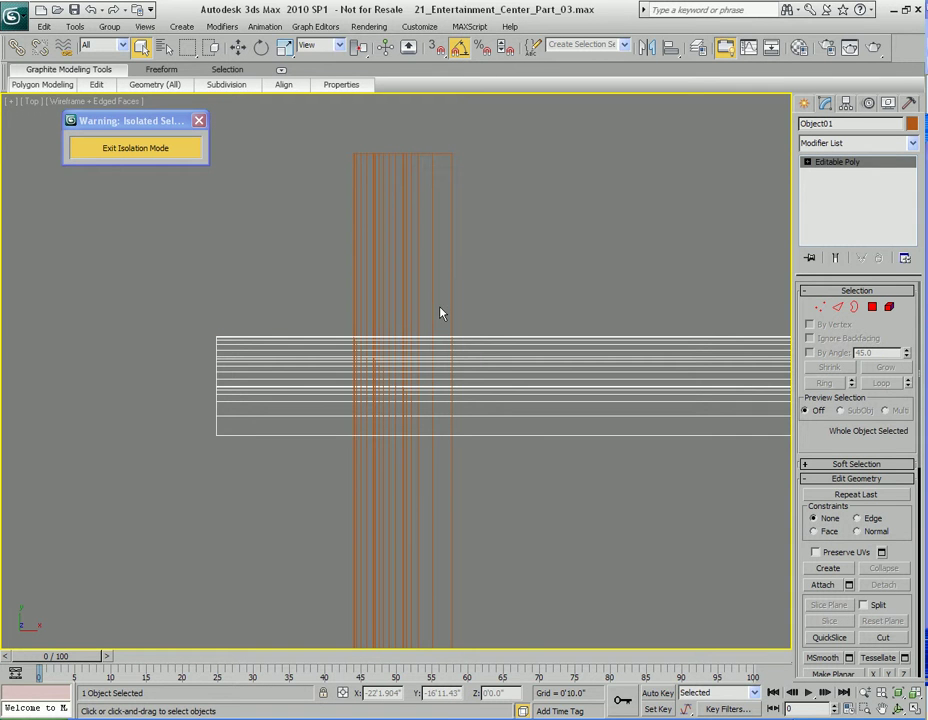
{"action": "middle_click_drag", "start_coordinate": [507, 315], "coordinate": [493, 308]}
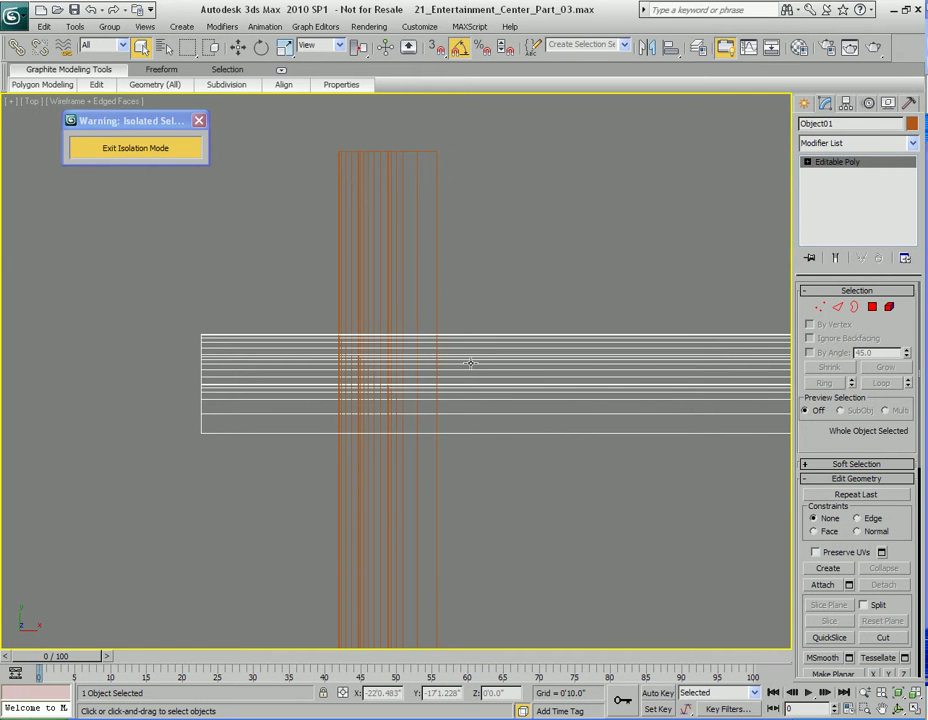
- Try to QuickSlice the front molding diagonally by eye across its overlap with the side molding
{"action": "right_click", "coordinate": [528, 290]}
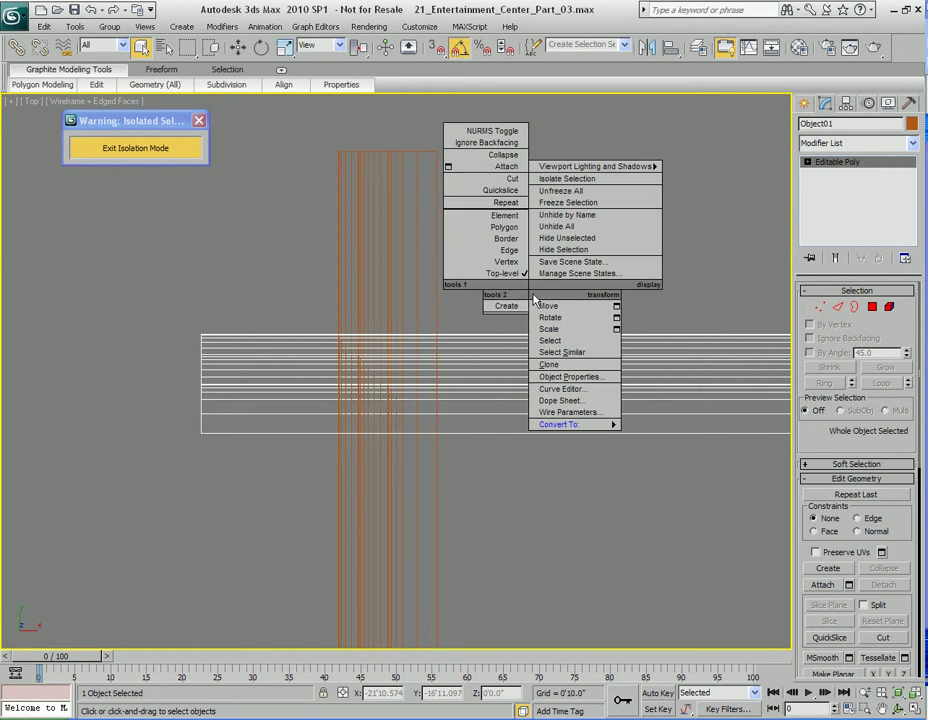
{"action": "left_click", "coordinate": [498, 191]}
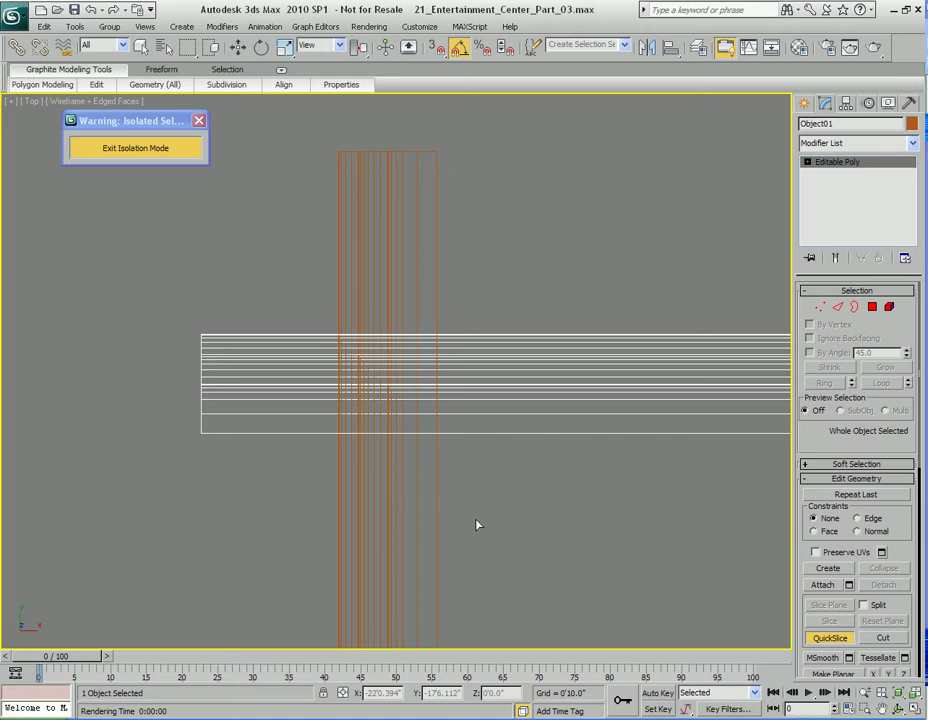
{"action": "left_click", "coordinate": [462, 462]}
{"action": "scroll", "coordinate": [489, 487], "scroll_direction": "up", "scroll_amount": 5}
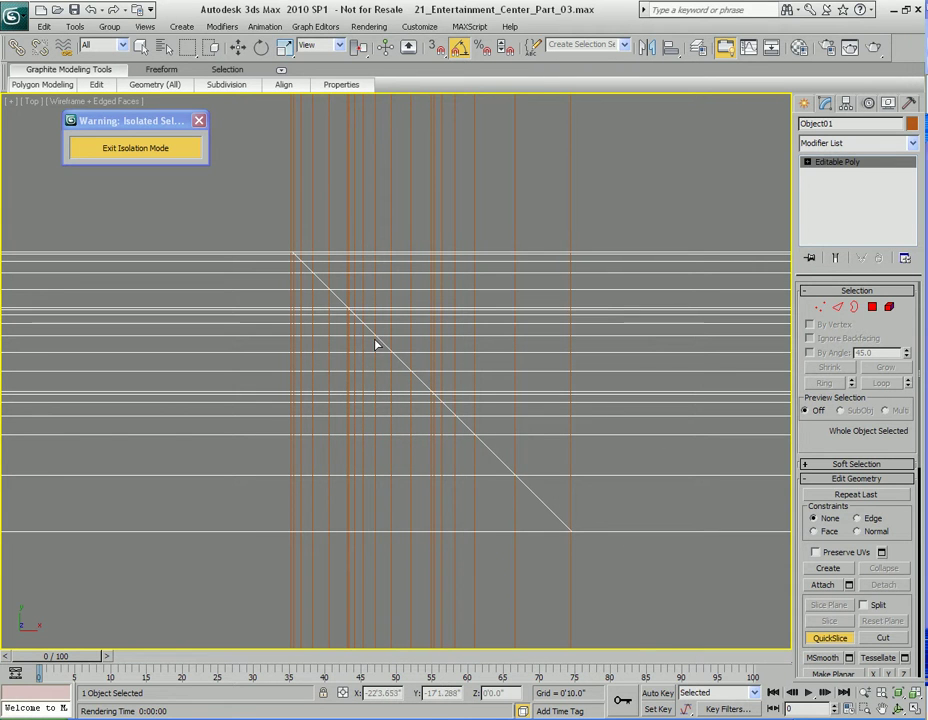
{"action": "middle_click_drag", "start_coordinate": [443, 417], "coordinate": [518, 495]}
{"action": "scroll", "coordinate": [518, 495], "scroll_direction": "up", "scroll_amount": 2}
{"action": "middle_click_drag", "start_coordinate": [321, 352], "coordinate": [408, 430]}
{"action": "scroll", "coordinate": [408, 430], "scroll_direction": "up", "scroll_amount": 2}
{"action": "middle_click_drag", "start_coordinate": [479, 439], "coordinate": [416, 410]}
{"action": "scroll", "coordinate": [416, 410], "scroll_direction": "up", "scroll_amount": 1}
{"action": "scroll", "coordinate": [400, 369], "scroll_direction": "up", "scroll_amount": 2}
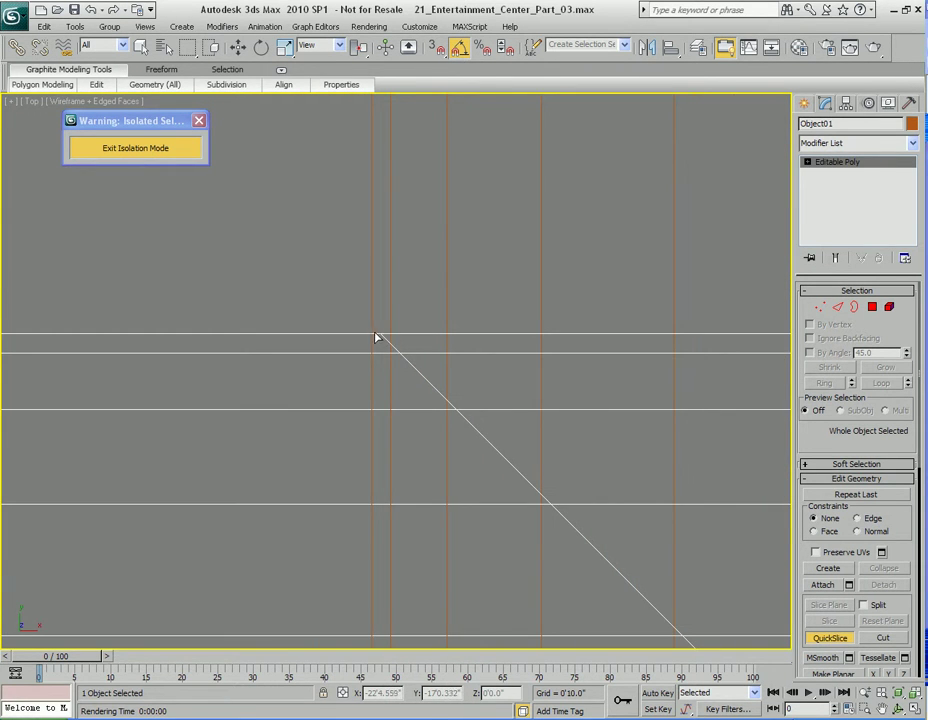
{"action": "scroll", "coordinate": [636, 563], "scroll_direction": "down", "scroll_amount": 2}
{"action": "middle_click_drag", "start_coordinate": [636, 563], "coordinate": [396, 354]}
{"action": "middle_click_drag", "start_coordinate": [684, 570], "coordinate": [386, 327]}
{"action": "middle_click_drag", "start_coordinate": [630, 618], "coordinate": [390, 333]}
{"action": "scroll", "coordinate": [555, 470], "scroll_direction": "up", "scroll_amount": 1}
{"action": "middle_click_drag", "start_coordinate": [555, 470], "coordinate": [354, 244]}
{"action": "scroll", "coordinate": [354, 244], "scroll_direction": "up", "scroll_amount": 2}
{"action": "middle_click_drag", "start_coordinate": [451, 402], "coordinate": [416, 348]}
{"action": "scroll", "coordinate": [416, 348], "scroll_direction": "up", "scroll_amount": 2}
{"action": "scroll", "coordinate": [395, 404], "scroll_direction": "down", "scroll_amount": 4}
{"action": "scroll", "coordinate": [355, 351], "scroll_direction": "down", "scroll_amount": 1}
{"action": "mouse_move", "coordinate": [355, 351]}
{"action": "middle_mouse_down"}
{"action": "mouse_move", "coordinate": [431, 405]}
{"action": "mouse_move", "coordinate": [363, 368]}
{"action": "middle_mouse_up"}
{"action": "scroll", "coordinate": [460, 400], "scroll_direction": "up", "scroll_amount": 5}
{"action": "scroll", "coordinate": [423, 420], "scroll_direction": "down", "scroll_amount": 5}
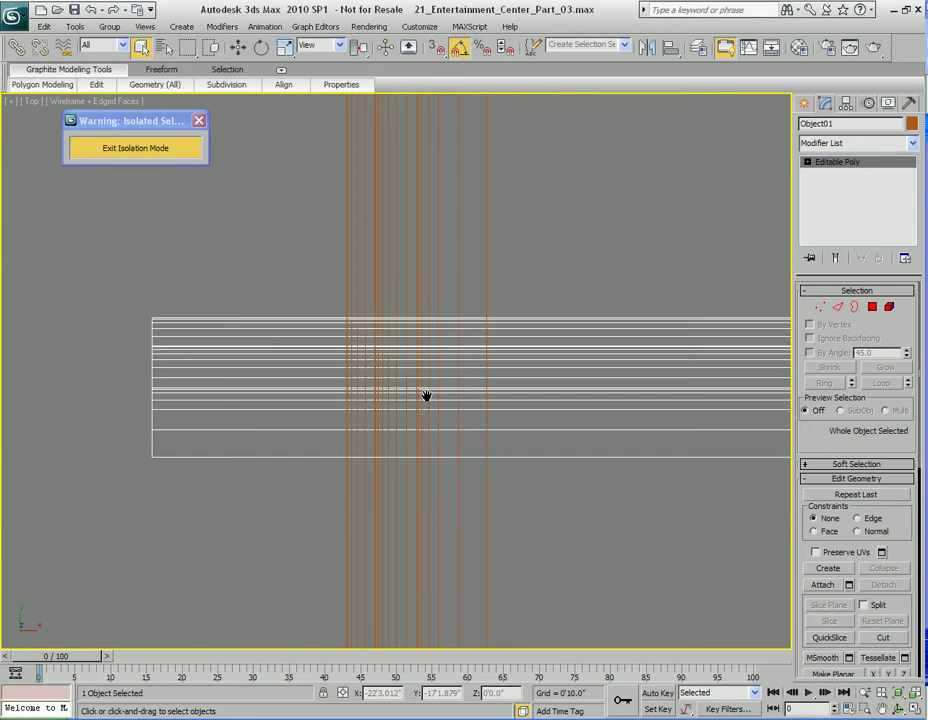
- Examine the overlap's corners where the edges of the front and side moldings cross
{"action": "scroll", "coordinate": [425, 404], "scroll_direction": "up", "scroll_amount": 1}
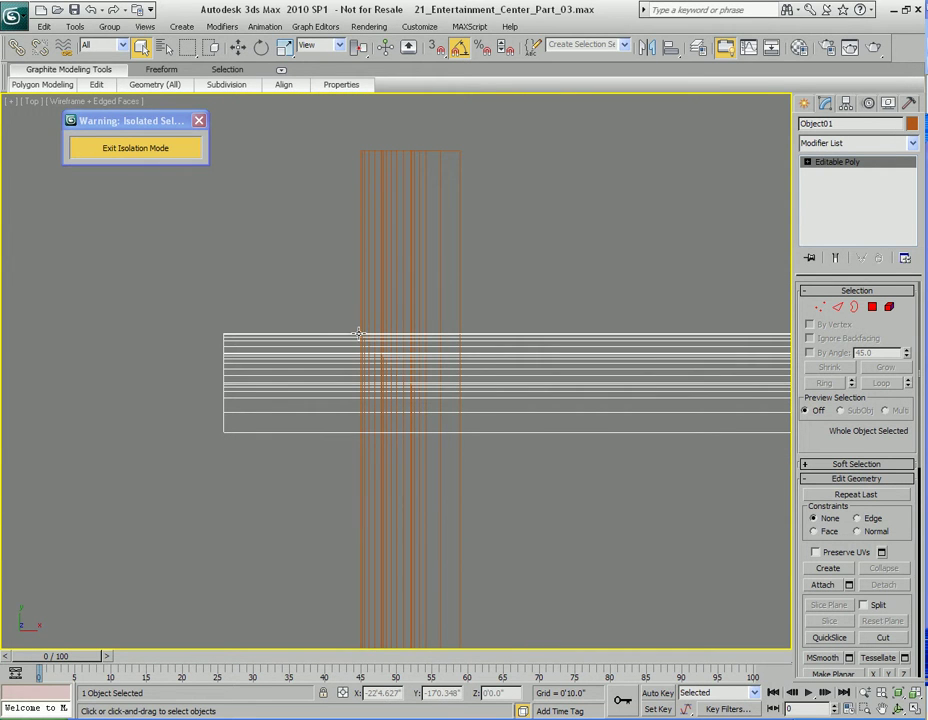
{"action": "scroll", "coordinate": [401, 356], "scroll_direction": "up", "scroll_amount": 5}
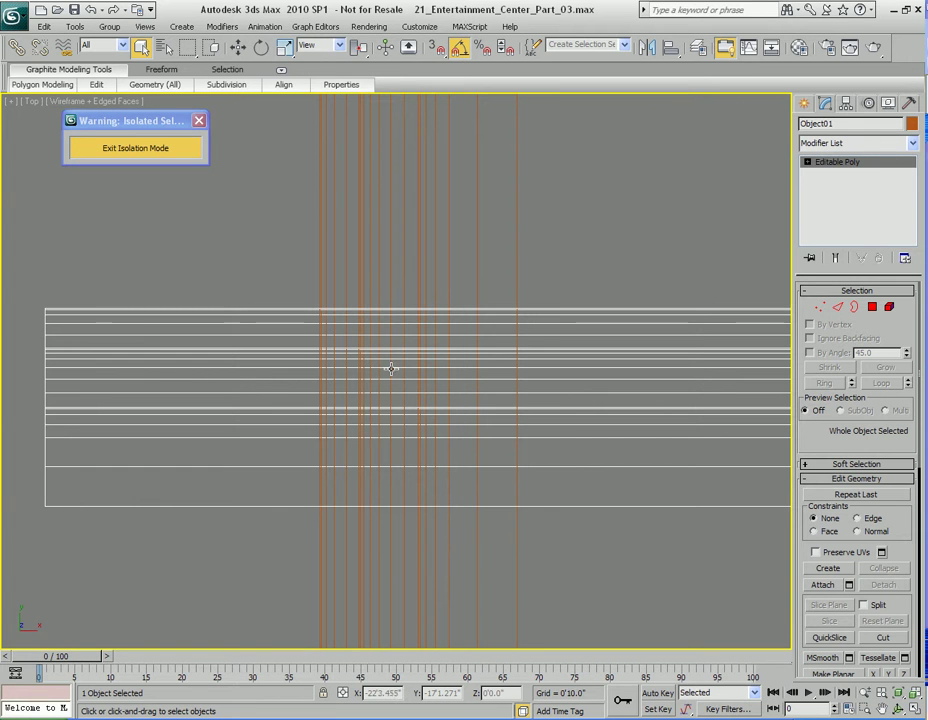
{"action": "scroll", "coordinate": [446, 374], "scroll_direction": "down", "scroll_amount": 3}
{"action": "middle_click_drag", "start_coordinate": [443, 417], "coordinate": [437, 335]}
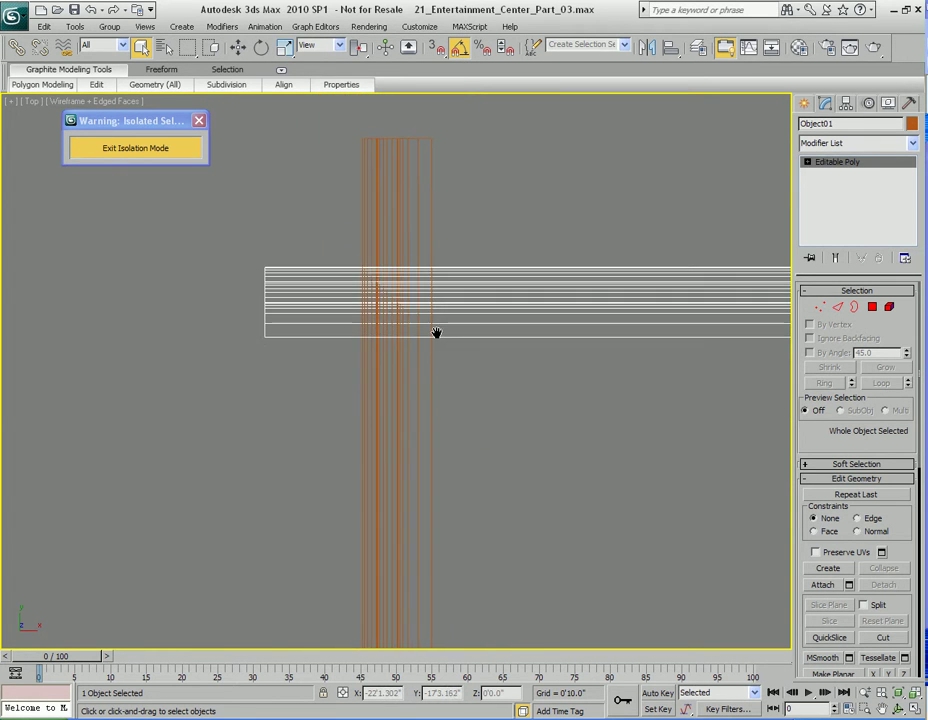
{"action": "middle_click_drag", "start_coordinate": [473, 294], "coordinate": [457, 331]}
{"action": "right_click", "coordinate": [455, 331]}
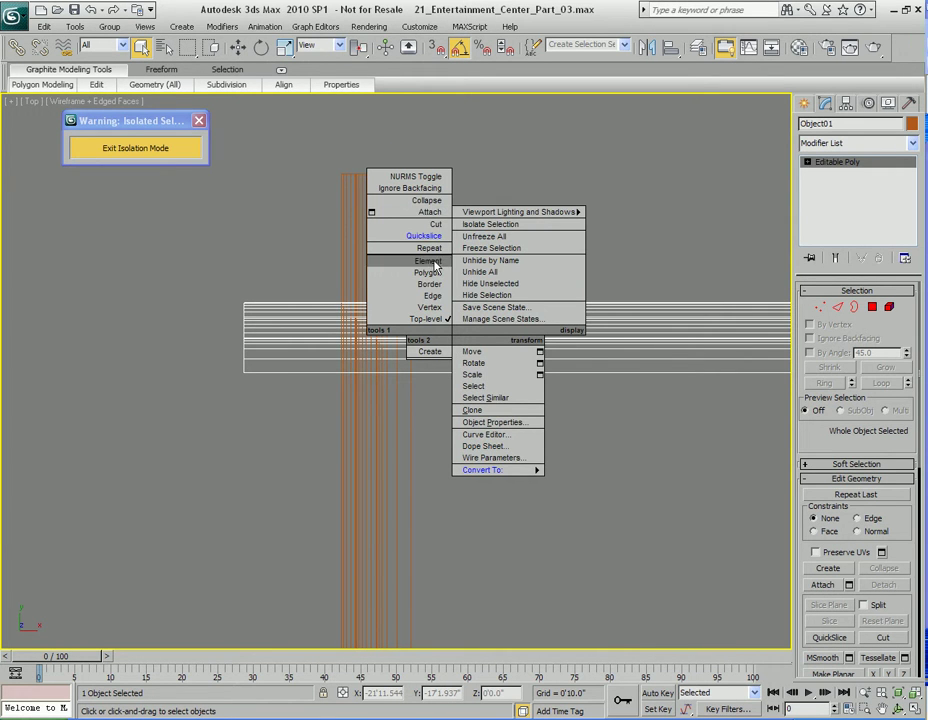
{"action": "right_click", "coordinate": [412, 236]}
{"action": "scroll", "coordinate": [412, 234], "scroll_direction": "down", "scroll_amount": 4}
{"action": "middle_click_drag", "start_coordinate": [412, 234], "coordinate": [458, 293]}
{"action": "middle_click_drag", "start_coordinate": [442, 349], "coordinate": [452, 331]}
- Turn on vertex snapping and QuickSlice the front molding along the side molding's inner edge, snapping to that edge's two end vertices
{"action": "key", "text": "s"}
{"action": "middle_click_drag", "start_coordinate": [447, 547], "coordinate": [443, 560]}
{"action": "right_click", "coordinate": [489, 436]}
{"action": "left_click", "coordinate": [469, 341]}
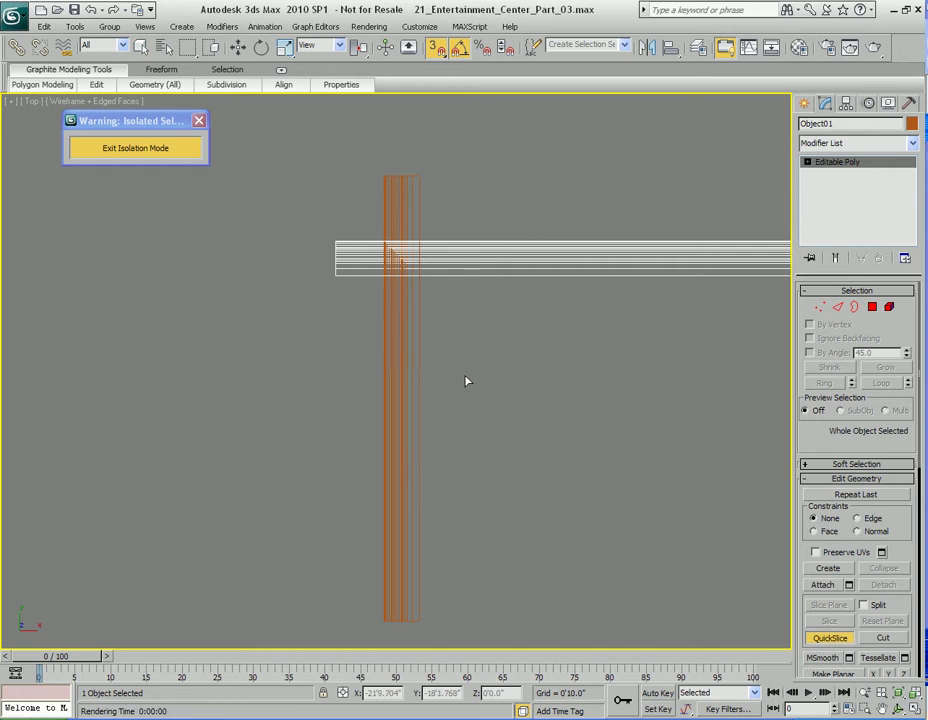
{"action": "left_click", "coordinate": [424, 625]}
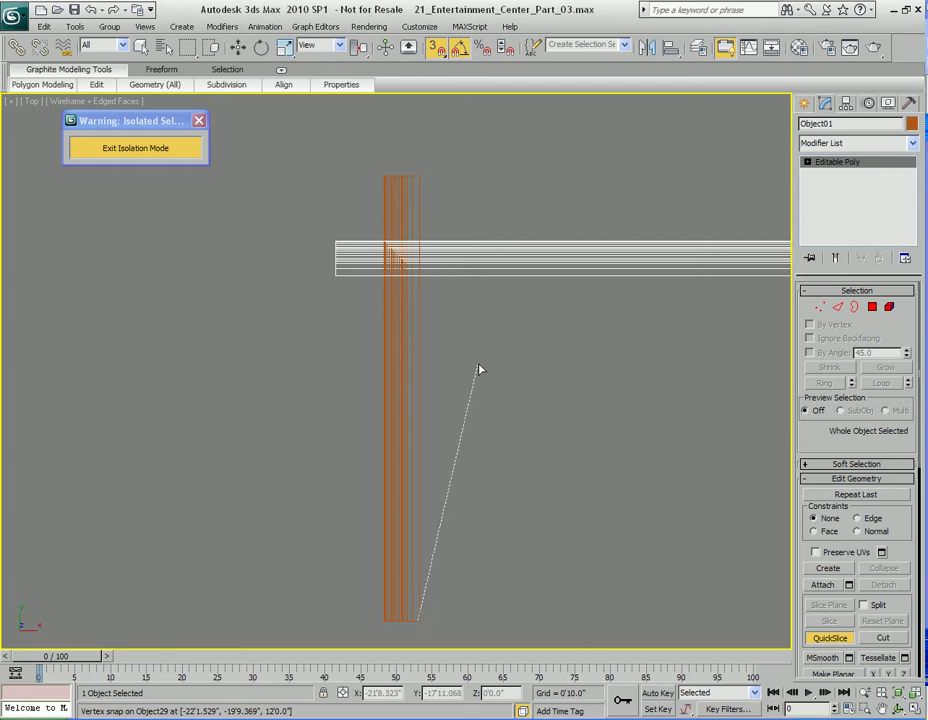
{"action": "left_click", "coordinate": [424, 180]}
{"action": "left_click", "coordinate": [424, 176]}
{"action": "right_click", "coordinate": [452, 297]}
{"action": "middle_click_drag", "start_coordinate": [439, 238], "coordinate": [451, 354]}
{"action": "scroll", "coordinate": [451, 355], "scroll_direction": "up", "scroll_amount": 5}
{"action": "middle_click_drag", "start_coordinate": [534, 348], "coordinate": [439, 352]}
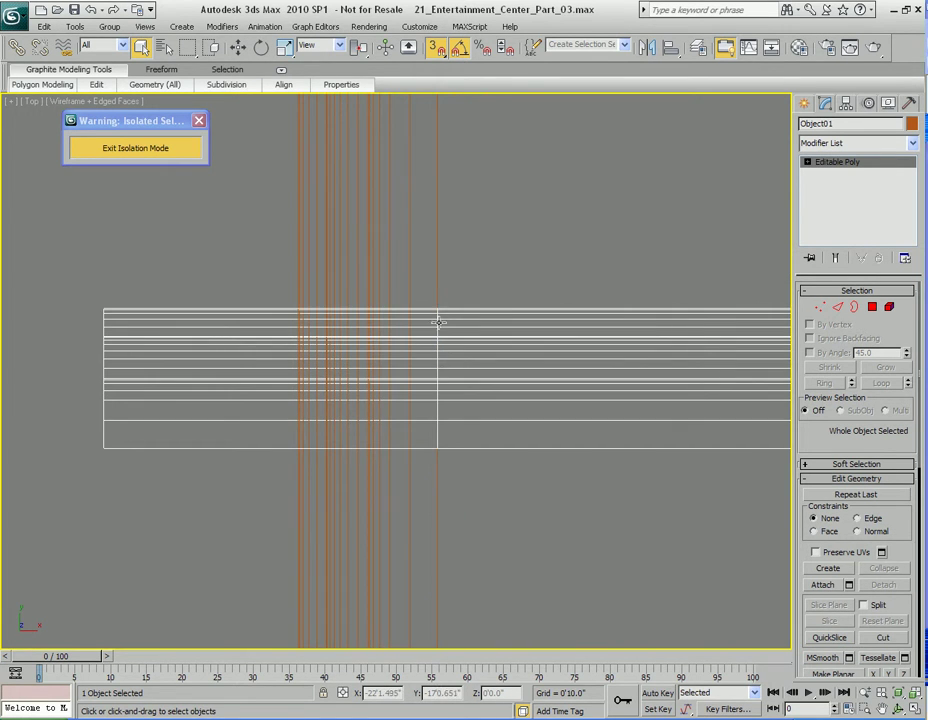
{"action": "middle_click_drag", "start_coordinate": [362, 347], "coordinate": [392, 336]}
{"action": "middle_click_drag", "start_coordinate": [334, 329], "coordinate": [386, 310]}
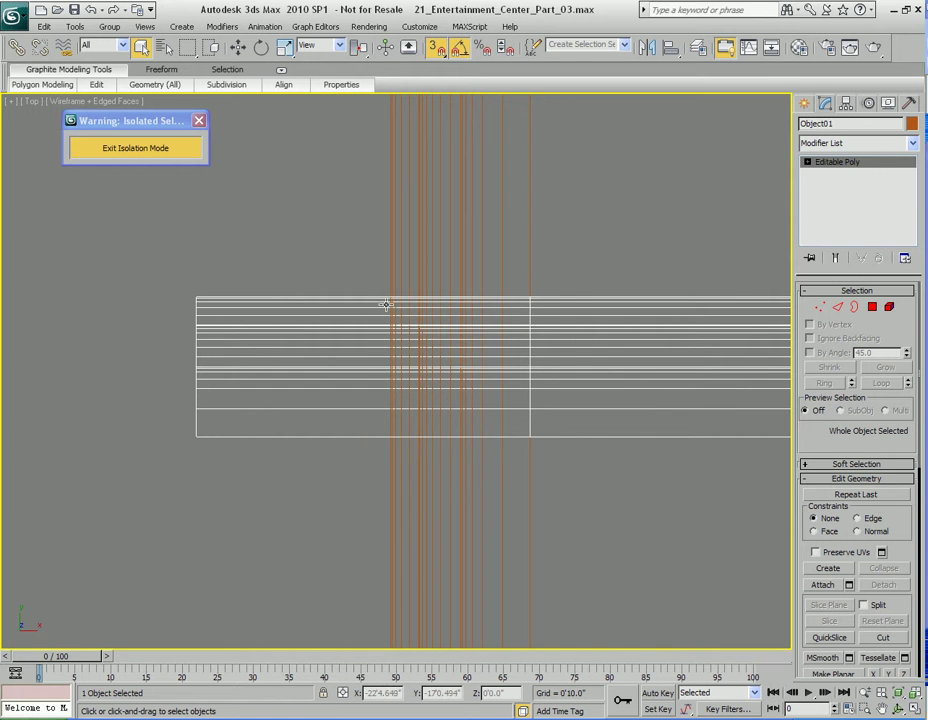
- QuickSlice the front molding along the side molding's outer edge, snapping to that edge's two end vertices
{"action": "scroll", "coordinate": [384, 298], "scroll_direction": "down", "scroll_amount": 6}
{"action": "middle_click_drag", "start_coordinate": [418, 399], "coordinate": [418, 258]}
{"action": "scroll", "coordinate": [402, 296], "scroll_direction": "down", "scroll_amount": 2}
{"action": "right_click", "coordinate": [410, 327]}
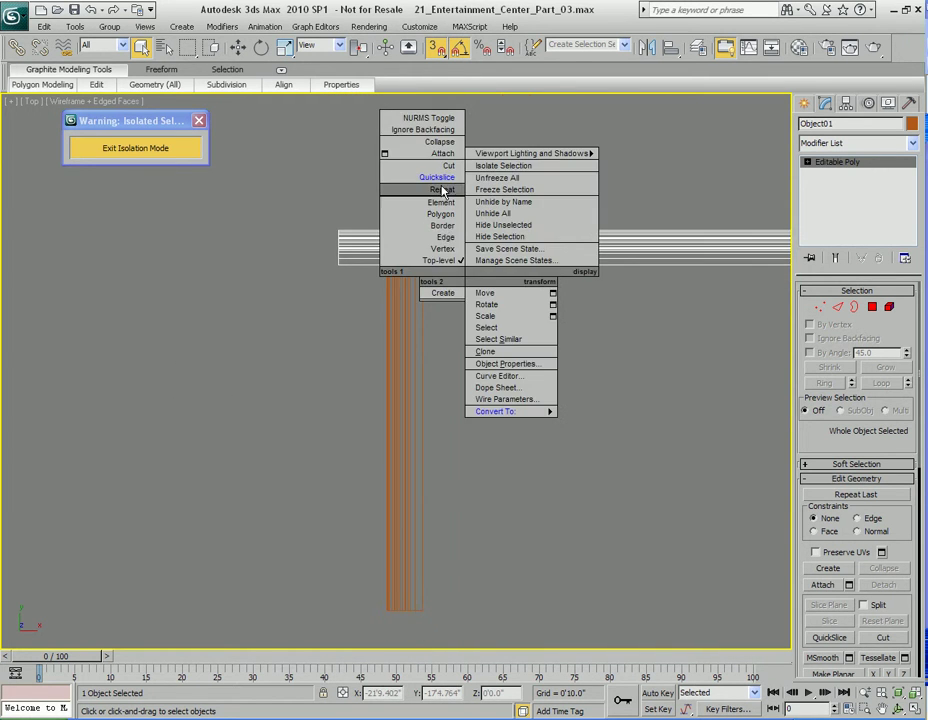
{"action": "left_click", "coordinate": [412, 234]}
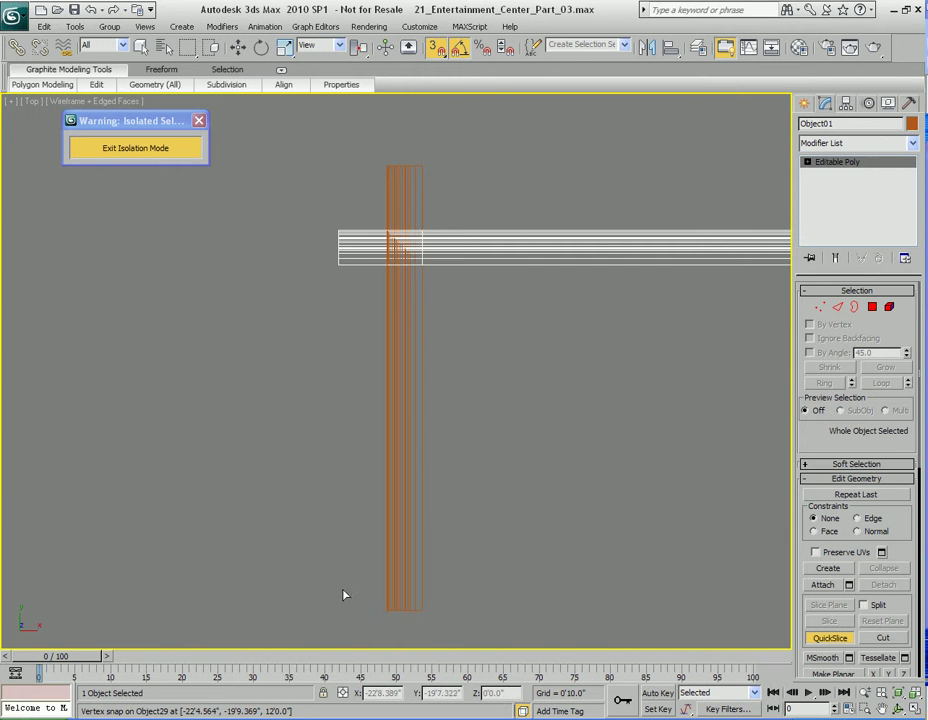
{"action": "left_click", "coordinate": [370, 617]}
{"action": "left_click", "coordinate": [373, 170]}
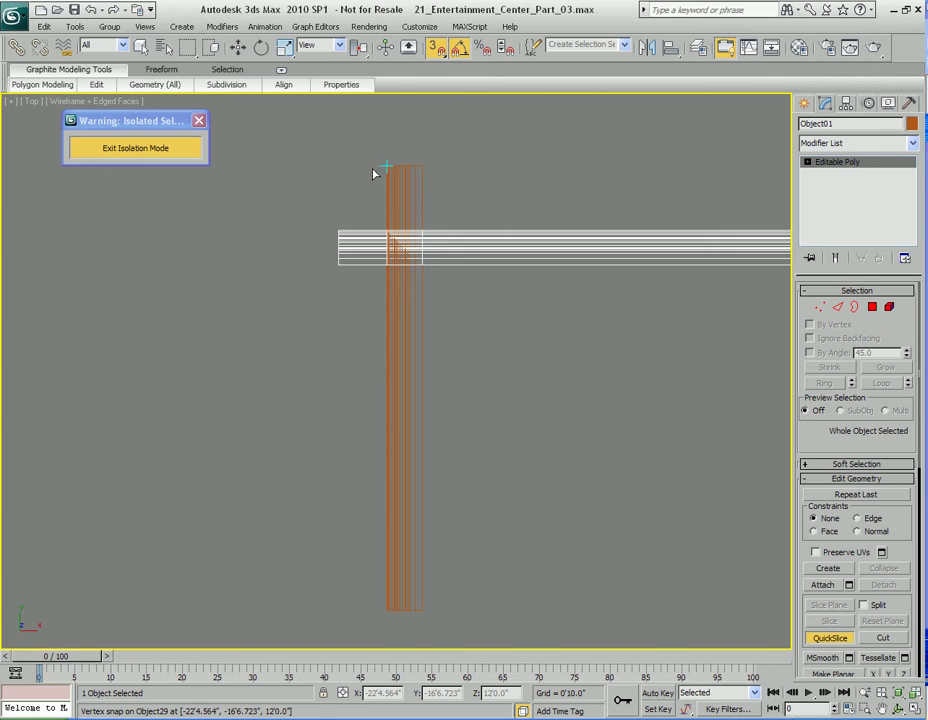
{"action": "right_click", "coordinate": [475, 284]}
- QuickSlice the front molding diagonally between the snapped slice vertices, from the overlap's inner rear corner to its outer front corner
{"action": "scroll", "coordinate": [385, 244], "scroll_direction": "up", "scroll_amount": 6}
{"action": "middle_click_drag", "start_coordinate": [385, 244], "coordinate": [406, 354]}
{"action": "right_click", "coordinate": [528, 263]}
{"action": "left_click", "coordinate": [503, 193]}
{"action": "mouse_move", "coordinate": [486, 311]}
{"action": "middle_mouse_down"}
{"action": "mouse_move", "coordinate": [478, 274]}
{"action": "mouse_move", "coordinate": [520, 306]}
{"action": "mouse_move", "coordinate": [494, 309]}
{"action": "middle_mouse_up"}
{"action": "scroll", "coordinate": [466, 272], "scroll_direction": "up", "scroll_amount": 3}
{"action": "middle_click_drag", "start_coordinate": [683, 561], "coordinate": [705, 631]}
{"action": "left_click", "coordinate": [690, 613]}
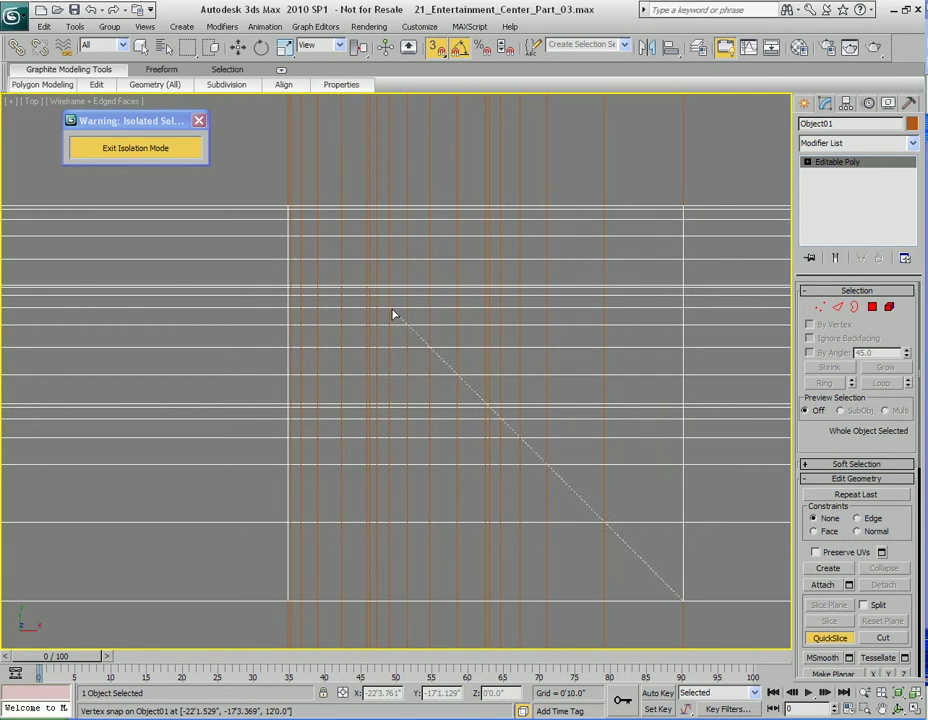
{"action": "left_click", "coordinate": [275, 197]}
{"action": "right_click", "coordinate": [369, 251]}
{"action": "scroll", "coordinate": [456, 356], "scroll_direction": "up", "scroll_amount": 5}
{"action": "middle_click_drag", "start_coordinate": [429, 208], "coordinate": [383, 422]}
{"action": "scroll", "coordinate": [383, 390], "scroll_direction": "up", "scroll_amount": 3}
{"action": "middle_click_drag", "start_coordinate": [374, 253], "coordinate": [429, 368]}
{"action": "scroll", "coordinate": [428, 376], "scroll_direction": "up", "scroll_amount": 3}
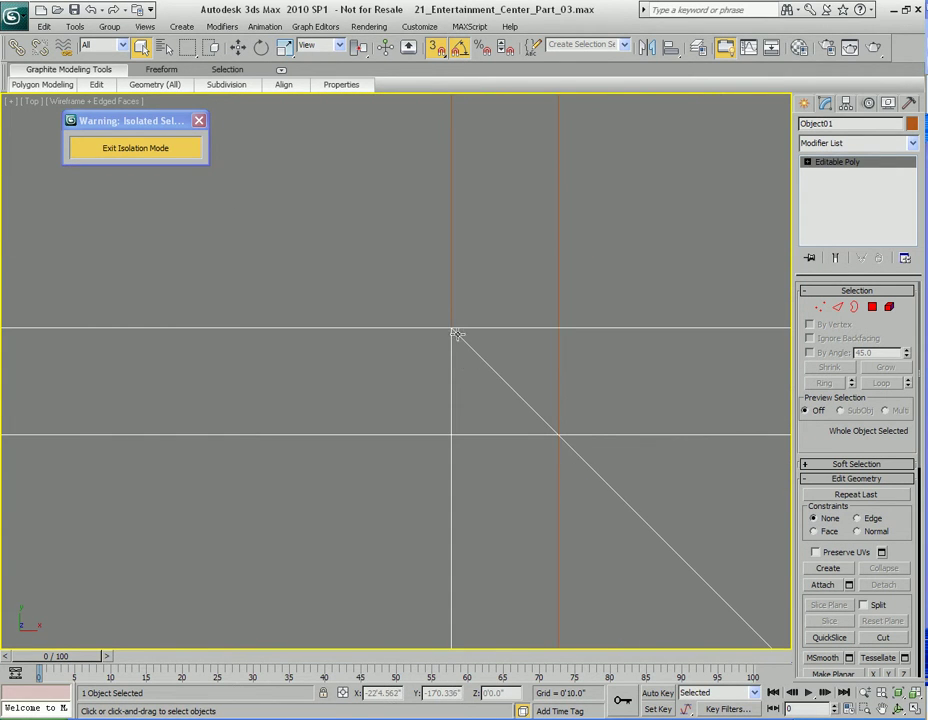
- Examine the diagonal slice and the surrounding slice lines where the front molding overlaps the side molding
{"action": "scroll", "coordinate": [461, 334], "scroll_direction": "down", "scroll_amount": 3}
{"action": "middle_click_drag", "start_coordinate": [432, 291], "coordinate": [342, 283]}
{"action": "scroll", "coordinate": [394, 372], "scroll_direction": "down", "scroll_amount": 2}
{"action": "middle_click_drag", "start_coordinate": [524, 435], "coordinate": [178, 205]}
{"action": "scroll", "coordinate": [497, 387], "scroll_direction": "down", "scroll_amount": 3}
{"action": "middle_click_drag", "start_coordinate": [583, 458], "coordinate": [337, 236]}
{"action": "middle_click_drag", "start_coordinate": [543, 445], "coordinate": [329, 210]}
{"action": "scroll", "coordinate": [496, 437], "scroll_direction": "up", "scroll_amount": 3}
{"action": "scroll", "coordinate": [497, 408], "scroll_direction": "down", "scroll_amount": 3}
{"action": "scroll", "coordinate": [348, 323], "scroll_direction": "down", "scroll_amount": 3}
{"action": "right_click", "coordinate": [437, 336]}
{"action": "left_click", "coordinate": [646, 272]}
{"action": "middle_click_drag", "start_coordinate": [389, 336], "coordinate": [435, 336]}
{"action": "scroll", "coordinate": [408, 344], "scroll_direction": "up", "scroll_amount": 2}
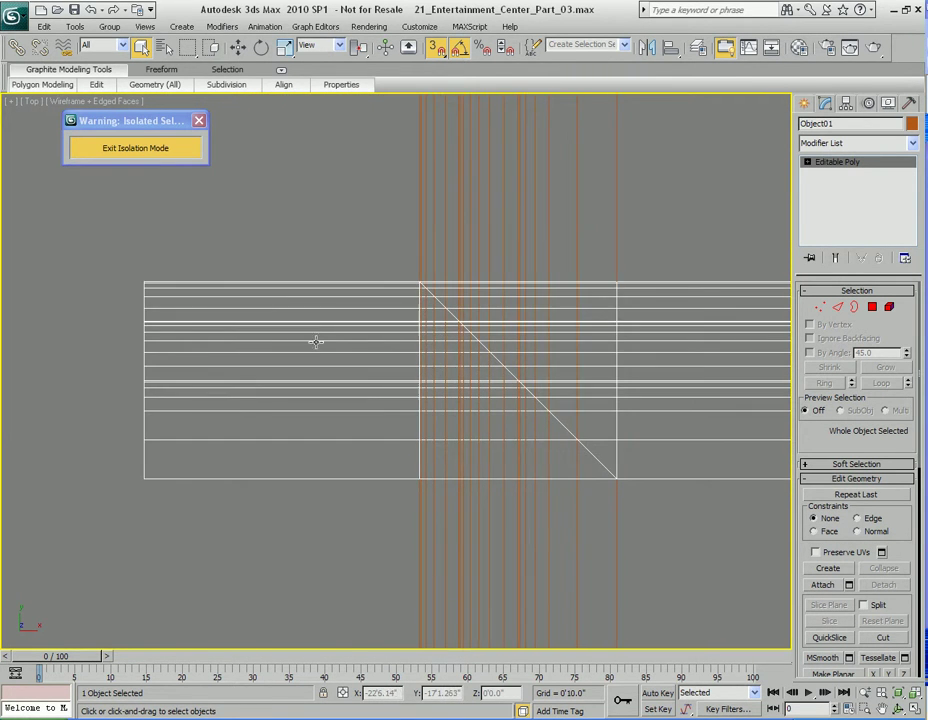
{"action": "scroll", "coordinate": [316, 345], "scroll_direction": "down", "scroll_amount": 3}
{"action": "scroll", "coordinate": [337, 337], "scroll_direction": "up", "scroll_amount": 1}
{"action": "middle_click_drag", "start_coordinate": [366, 350], "coordinate": [348, 330]}
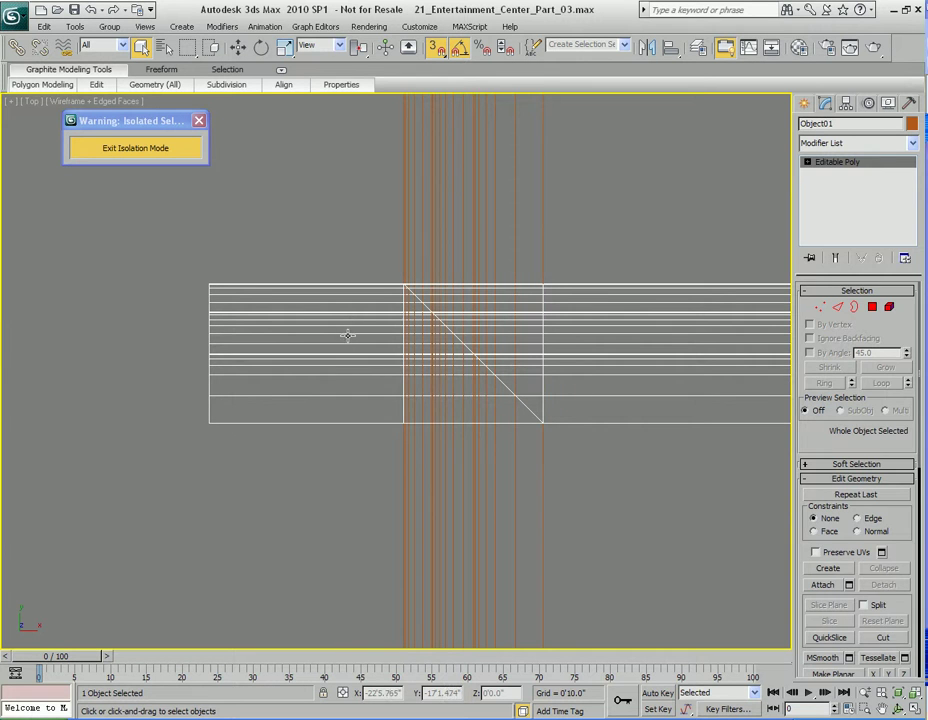
- Delete the front molding's polygons that extend past the side molding
{"action": "key", "text": "4"}
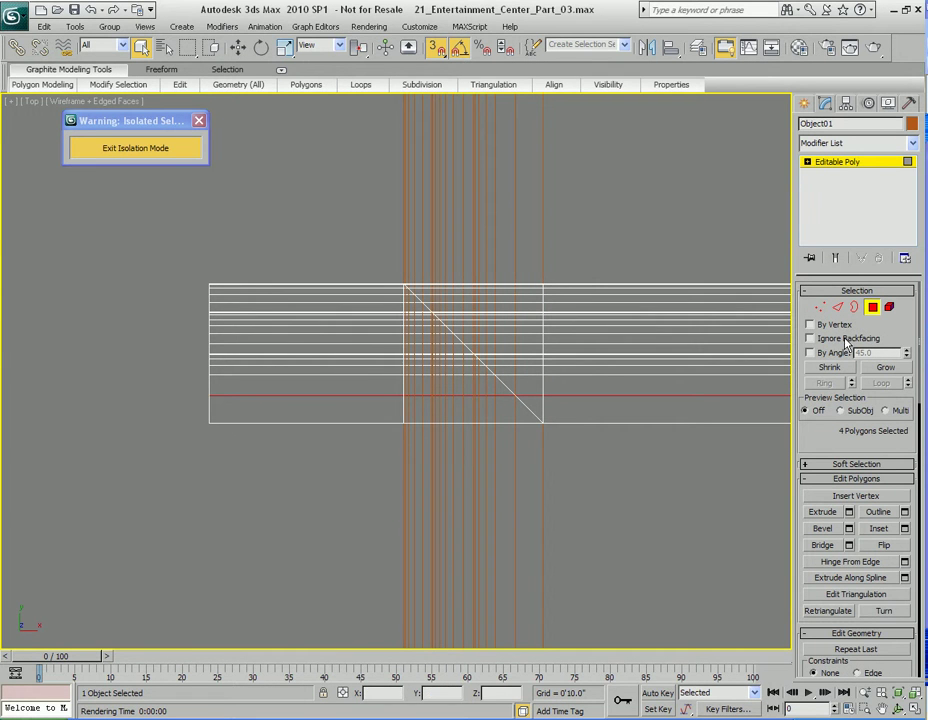
{"action": "left_click_drag", "start_coordinate": [159, 245], "coordinate": [354, 493]}
{"action": "middle_click_drag", "start_coordinate": [459, 411], "coordinate": [421, 420]}
{"action": "key", "text": "Delete"}
- Delete the front molding's remaining polygons in the triangle outside the diagonal slice, including the small ones at the corner tip
{"action": "scroll", "coordinate": [420, 419], "scroll_direction": "up", "scroll_amount": 4}
{"action": "left_click_drag", "start_coordinate": [289, 556], "coordinate": [360, 265]}
{"action": "middle_click_drag", "start_coordinate": [402, 325], "coordinate": [404, 447]}
{"action": "key", "text": "Delete"}
{"action": "scroll", "coordinate": [404, 447], "scroll_direction": "up", "scroll_amount": 2}
{"action": "scroll", "coordinate": [378, 441], "scroll_direction": "up", "scroll_amount": 1}
{"action": "scroll", "coordinate": [378, 441], "scroll_direction": "down", "scroll_amount": 1}
{"action": "left_click_drag", "start_coordinate": [302, 560], "coordinate": [394, 315]}
{"action": "middle_click_drag", "start_coordinate": [394, 317], "coordinate": [396, 411]}
{"action": "scroll", "coordinate": [396, 411], "scroll_direction": "up", "scroll_amount": 2}
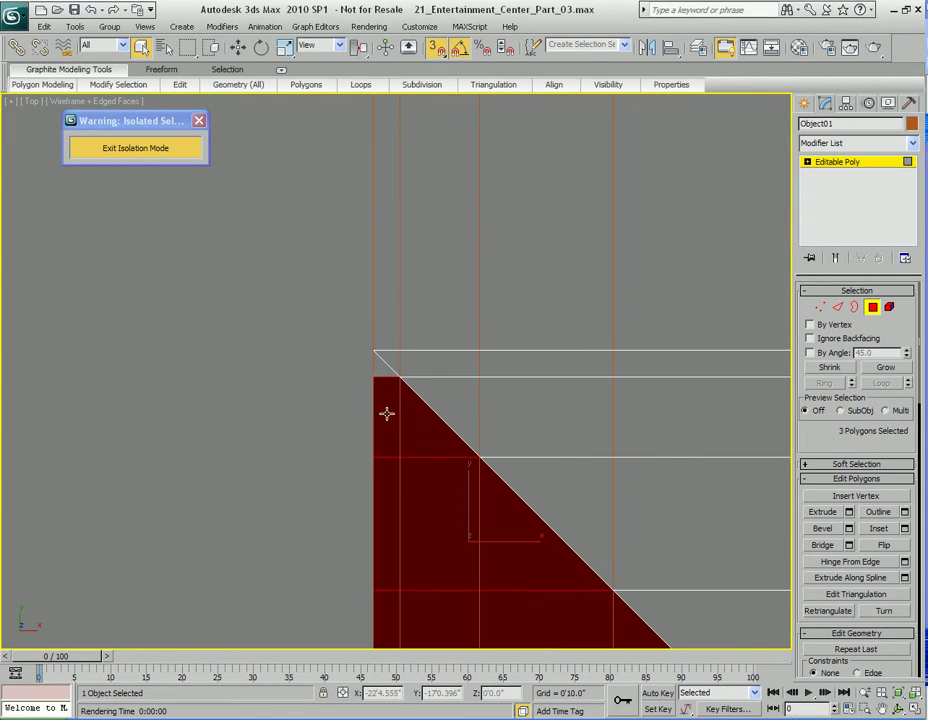
{"action": "left_click_drag", "start_coordinate": [384, 397], "coordinate": [383, 393]}
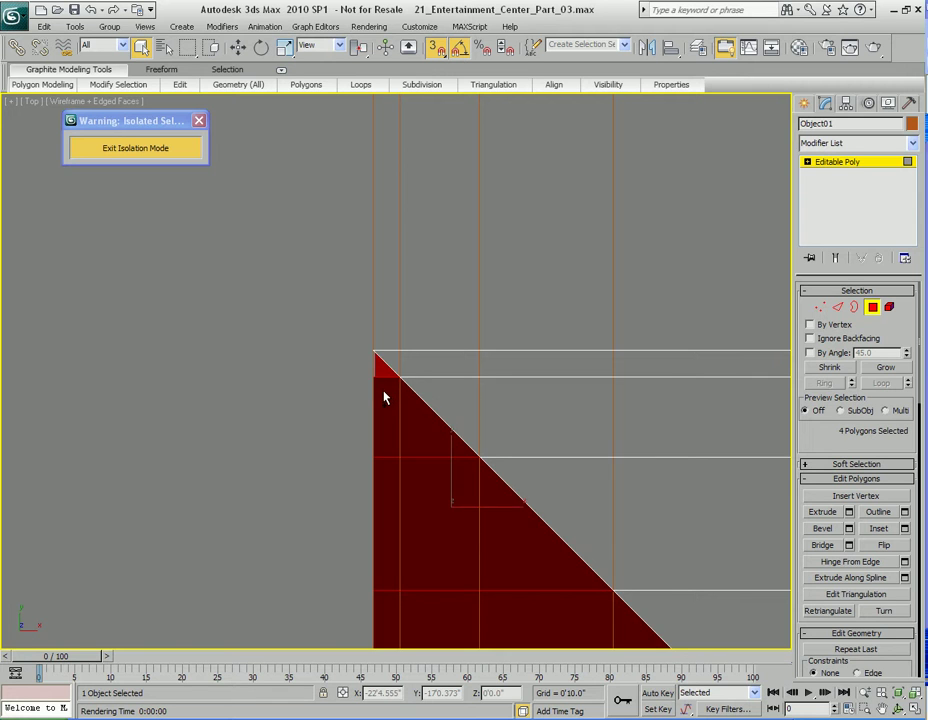
{"action": "key", "text": "Delete"}
- Inspect the front molding's mitered end in a shaded perspective view and leave polygon editing
{"action": "middle_click_drag", "start_coordinate": [443, 466], "coordinate": [484, 423]}
{"action": "key", "text": "z"}
{"action": "middle_click_drag", "start_coordinate": [378, 451], "coordinate": [519, 457], "text": "alt"}
{"action": "key", "text": "F3"}
{"action": "mouse_move", "coordinate": [556, 490]}
{"action": "middle_mouse_down", "text": "alt"}
{"action": "mouse_move", "coordinate": [403, 430]}
{"action": "mouse_move", "coordinate": [501, 405]}
{"action": "mouse_move", "coordinate": [441, 437]}
{"action": "mouse_move", "coordinate": [460, 466]}
{"action": "mouse_move", "coordinate": [450, 412]}
{"action": "middle_mouse_up", "text": "alt"}
{"action": "scroll", "coordinate": [392, 424], "scroll_direction": "up", "scroll_amount": 4}
{"action": "key", "text": "4"}
- Move the front molding clear of the side molding to inspect its mitered end, and undo the move
{"action": "key", "text": "w"}
{"action": "left_click_drag", "start_coordinate": [177, 356], "coordinate": [154, 205]}
{"action": "right_click", "coordinate": [154, 205]}
{"action": "key", "text": "s"}
{"action": "left_click_drag", "start_coordinate": [177, 346], "coordinate": [197, 234]}
{"action": "middle_click_drag", "start_coordinate": [230, 260], "coordinate": [350, 350], "text": "alt"}
{"action": "scroll", "coordinate": [350, 350], "scroll_direction": "up", "scroll_amount": 3}
{"action": "middle_click_drag", "start_coordinate": [350, 350], "coordinate": [424, 356]}
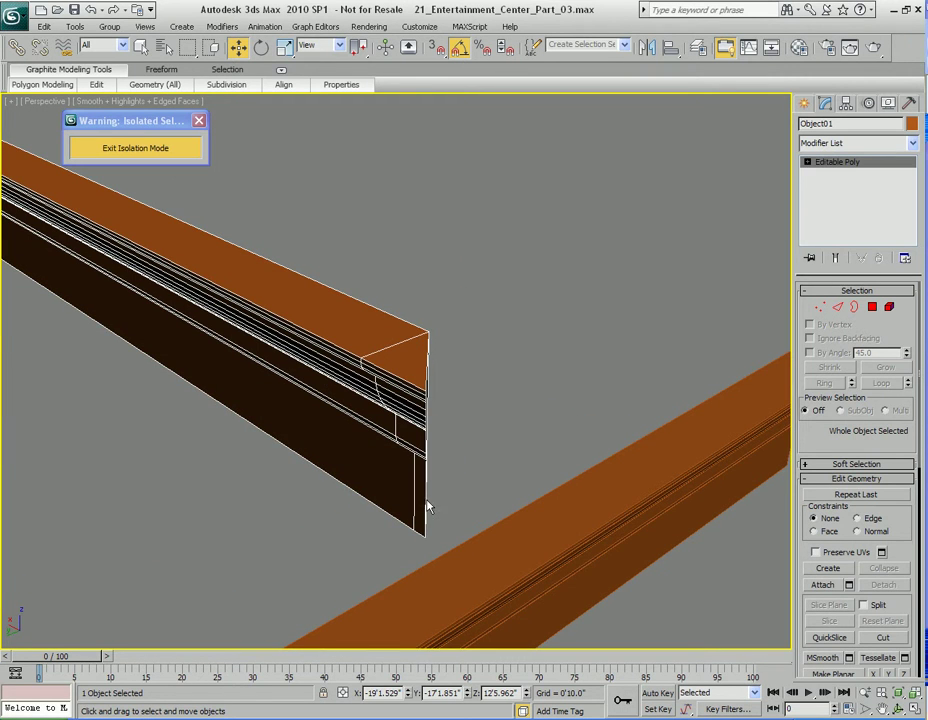
{"action": "scroll", "coordinate": [400, 406], "scroll_direction": "down", "scroll_amount": 3}
{"action": "middle_click_drag", "start_coordinate": [312, 402], "coordinate": [371, 404]}
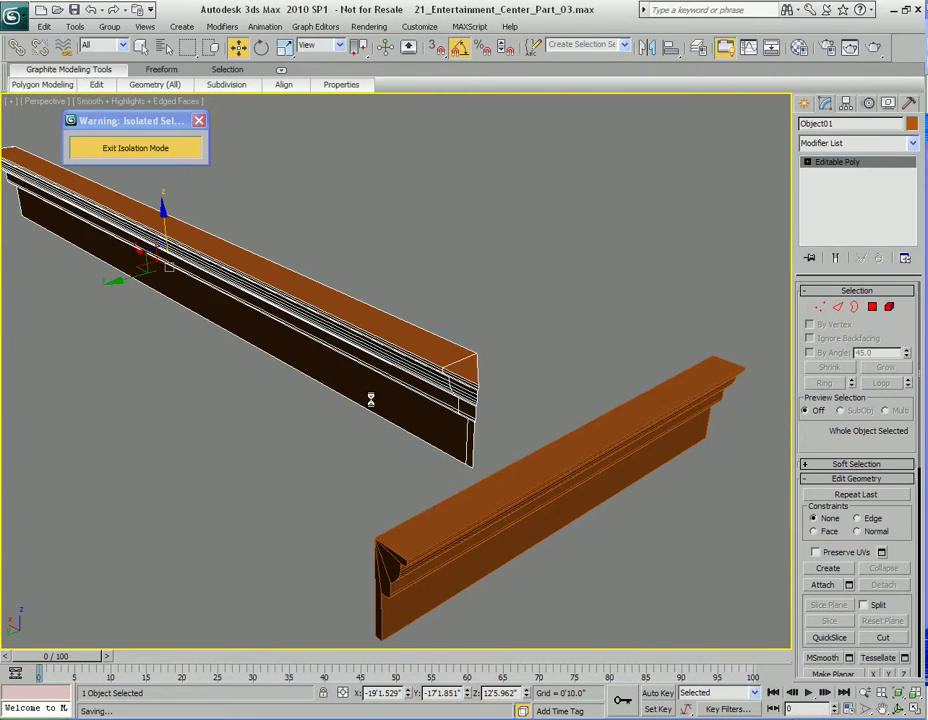
{"action": "key", "text": "ctrl+z"}
- Examine where the front molding's mitered end passes through the side molding
{"action": "key", "text": "q"}
{"action": "middle_click_drag", "start_coordinate": [424, 461], "coordinate": [379, 372]}
{"action": "scroll", "coordinate": [442, 466], "scroll_direction": "up", "scroll_amount": 3}
{"action": "scroll", "coordinate": [391, 362], "scroll_direction": "up", "scroll_amount": 5}
{"action": "scroll", "coordinate": [392, 333], "scroll_direction": "down", "scroll_amount": 5}
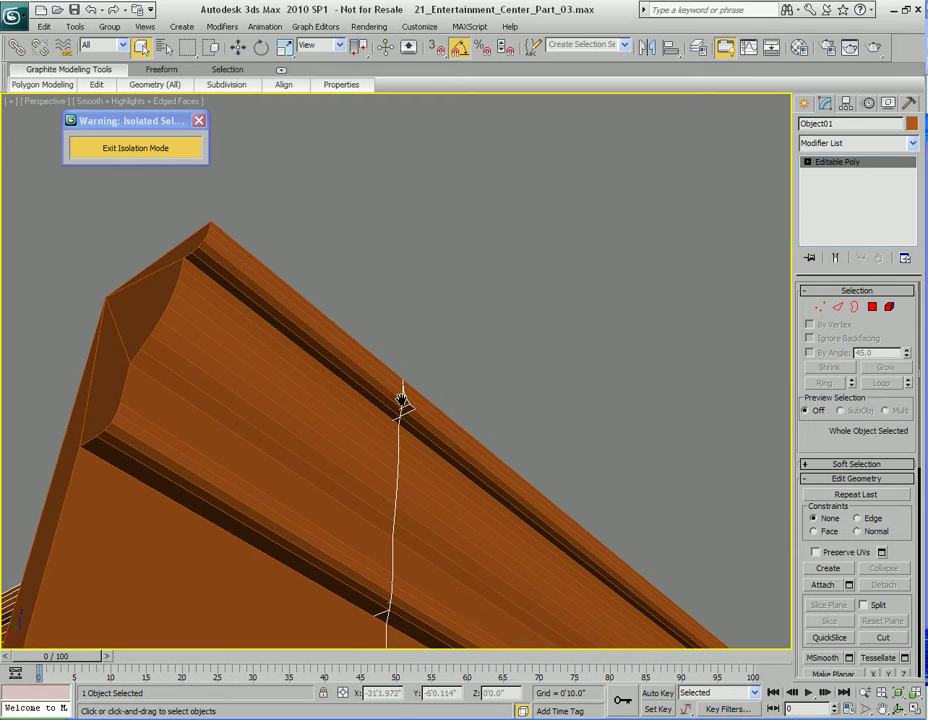
{"action": "middle_click_drag", "start_coordinate": [386, 515], "coordinate": [420, 427], "text": "alt"}
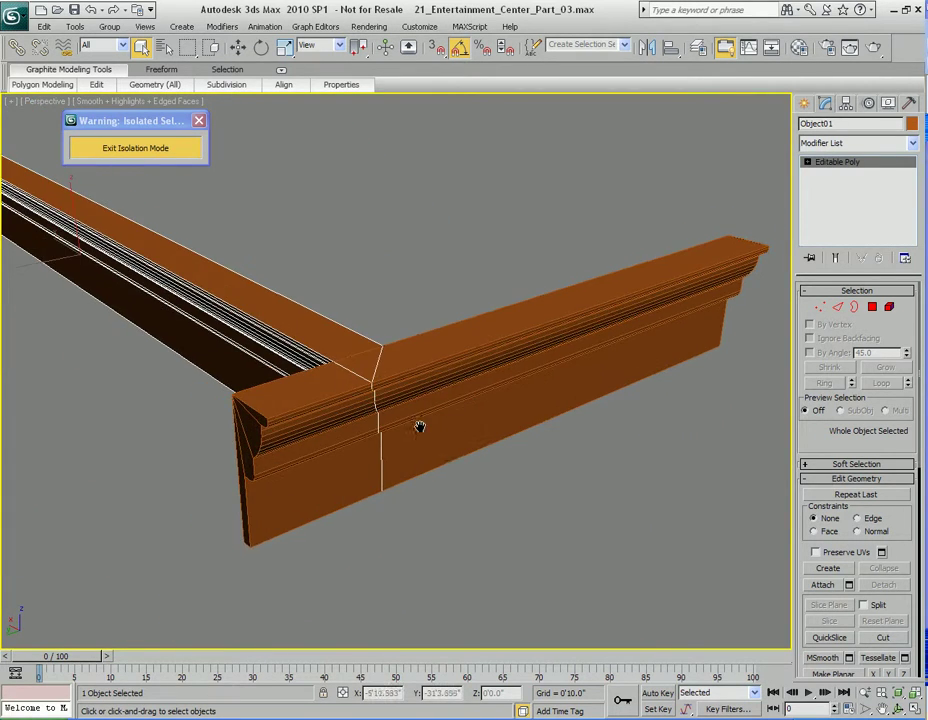
- QuickSlice the side molding in the Top wireframe view along the front molding's mitered end, snapping to its two end vertices
{"action": "left_click", "coordinate": [472, 352]}
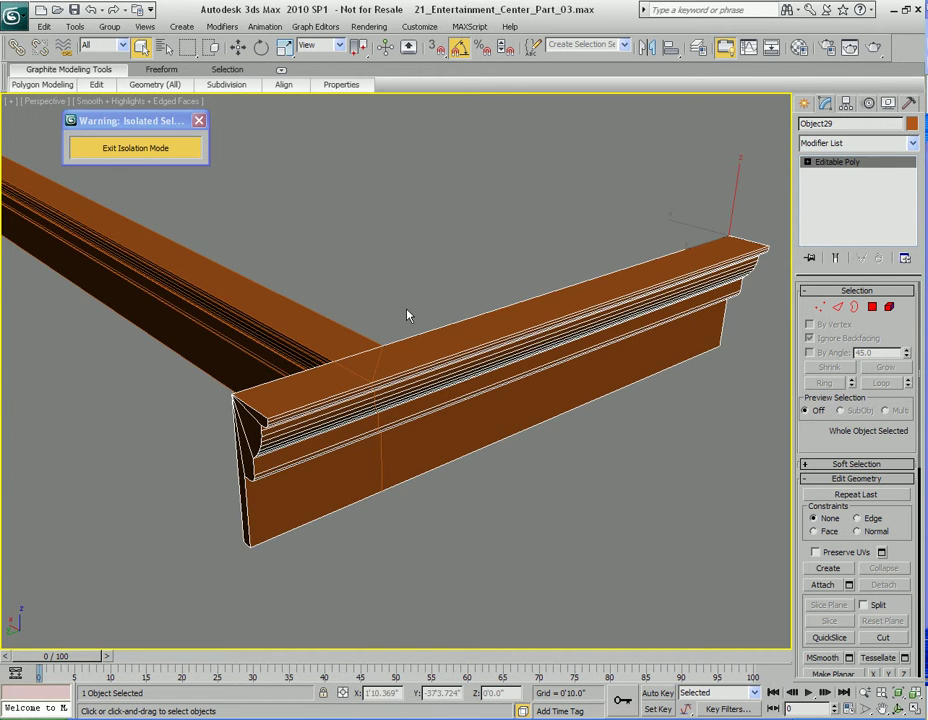
{"action": "key", "text": "t"}
{"action": "middle_click_drag", "start_coordinate": [408, 315], "coordinate": [381, 476]}
{"action": "key", "text": "F3"}
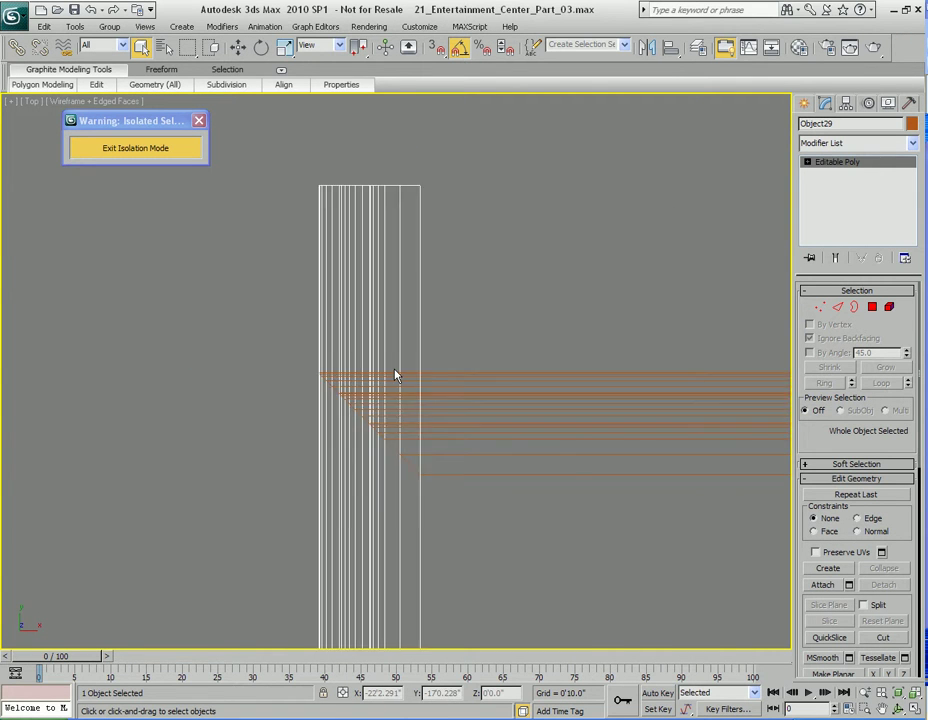
{"action": "middle_click_drag", "start_coordinate": [474, 296], "coordinate": [484, 446]}
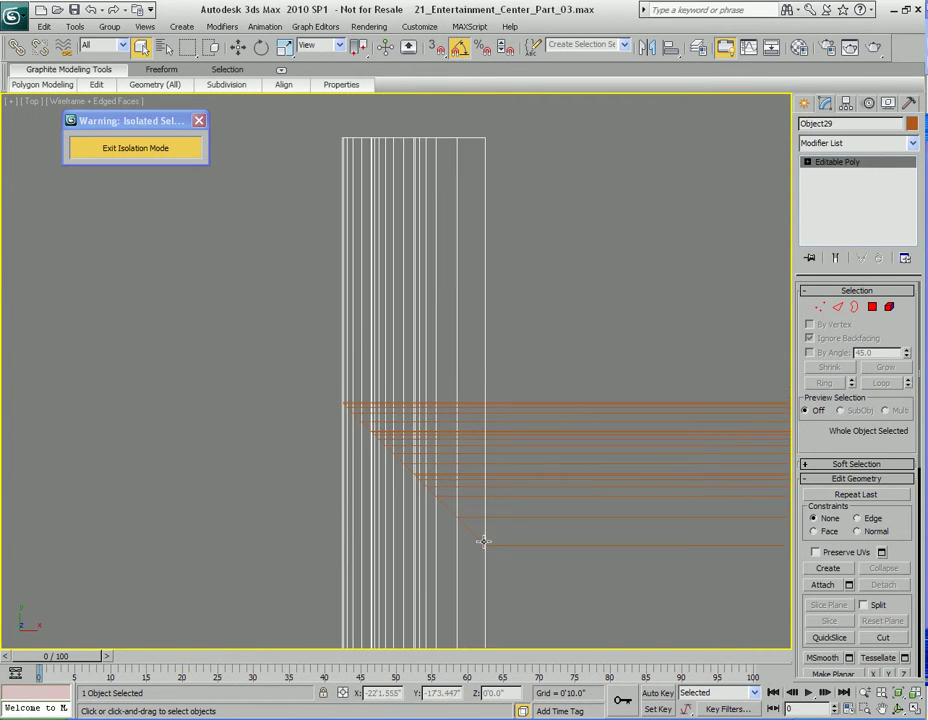
{"action": "middle_click_drag", "start_coordinate": [430, 469], "coordinate": [437, 428]}
{"action": "scroll", "coordinate": [437, 428], "scroll_direction": "up", "scroll_amount": 1}
{"action": "middle_click_drag", "start_coordinate": [437, 492], "coordinate": [438, 417]}
{"action": "scroll", "coordinate": [449, 424], "scroll_direction": "up", "scroll_amount": 1}
{"action": "right_click", "coordinate": [524, 352]}
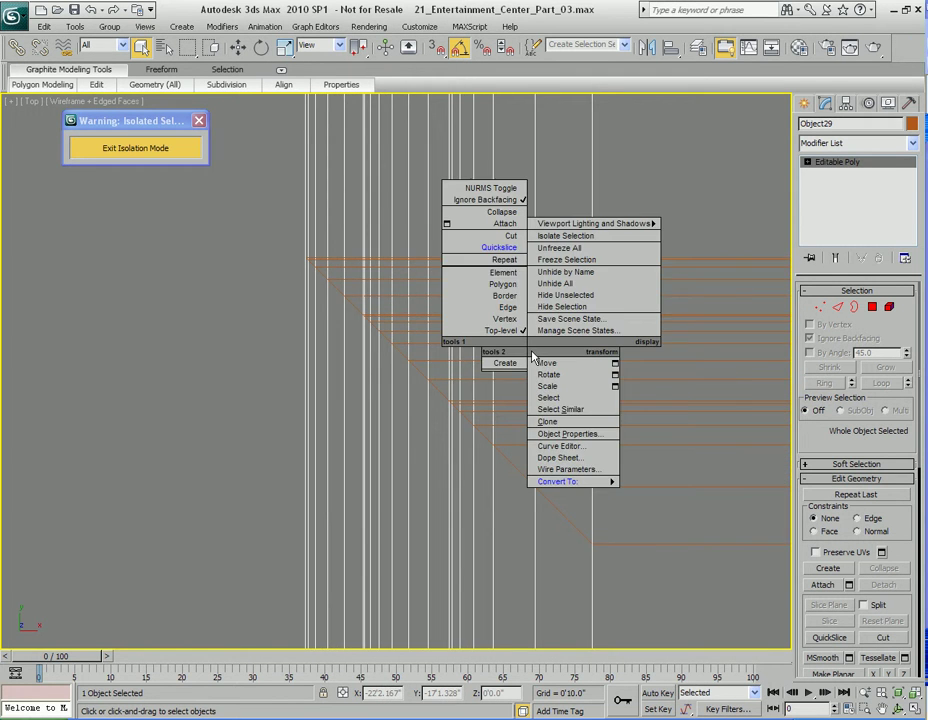
{"action": "left_click", "coordinate": [508, 255]}
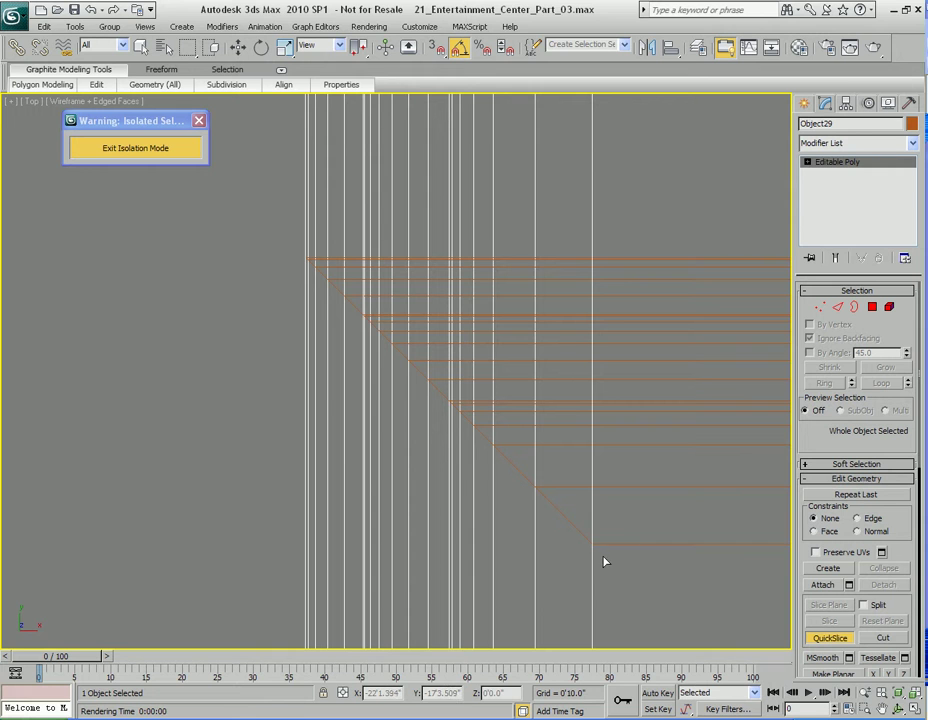
{"action": "key", "text": "s"}
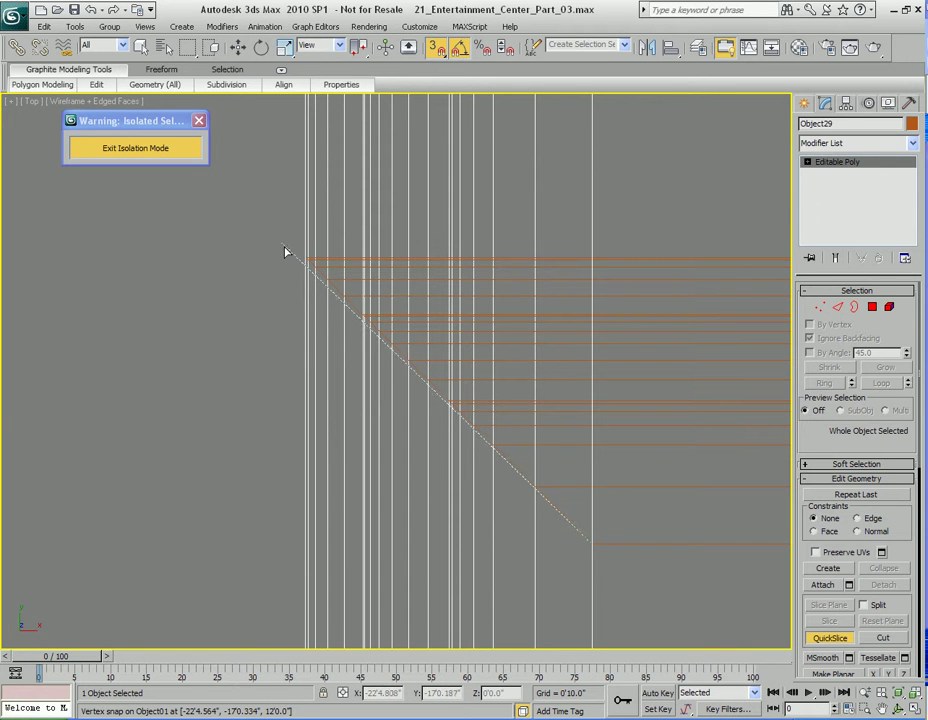
{"action": "right_click", "coordinate": [361, 320]}
- End slicing and delete the side molding's polygons that extend beyond the diagonal slice
{"action": "middle_click_drag", "start_coordinate": [360, 276], "coordinate": [331, 315]}
{"action": "scroll", "coordinate": [456, 387], "scroll_direction": "up", "scroll_amount": 3}
{"action": "scroll", "coordinate": [331, 315], "scroll_direction": "down", "scroll_amount": 3}
{"action": "middle_click_drag", "start_coordinate": [553, 454], "coordinate": [385, 289]}
{"action": "scroll", "coordinate": [389, 294], "scroll_direction": "down", "scroll_amount": 3}
{"action": "middle_click_drag", "start_coordinate": [406, 189], "coordinate": [475, 338]}
{"action": "right_click", "coordinate": [440, 320]}
{"action": "right_click", "coordinate": [466, 344]}
{"action": "key", "text": "4"}
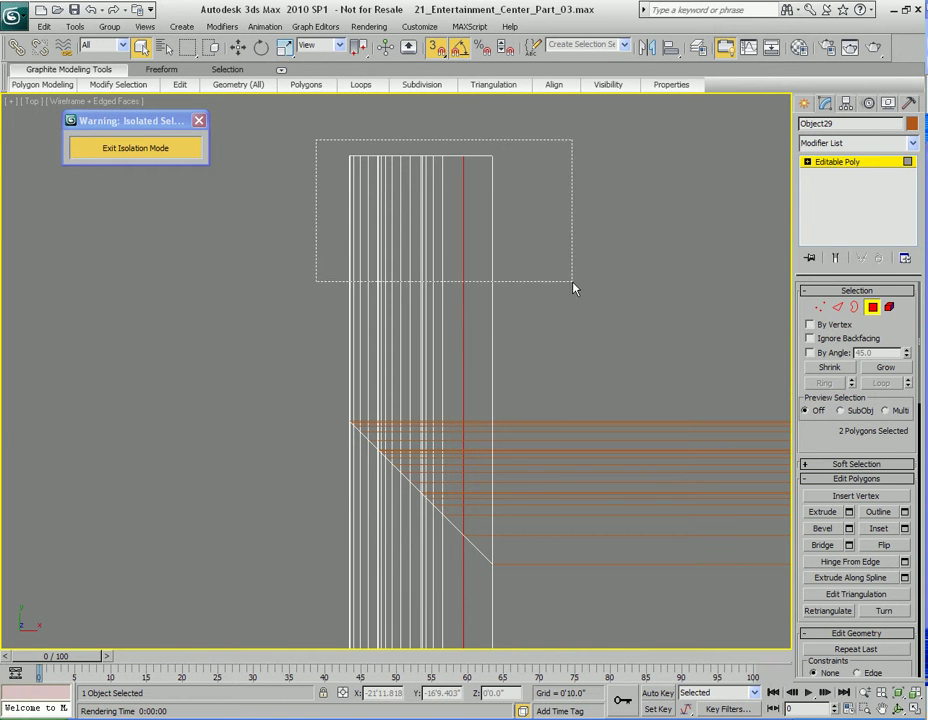
{"action": "left_click_drag", "start_coordinate": [560, 284], "coordinate": [562, 284]}
{"action": "key", "text": "Delete"}
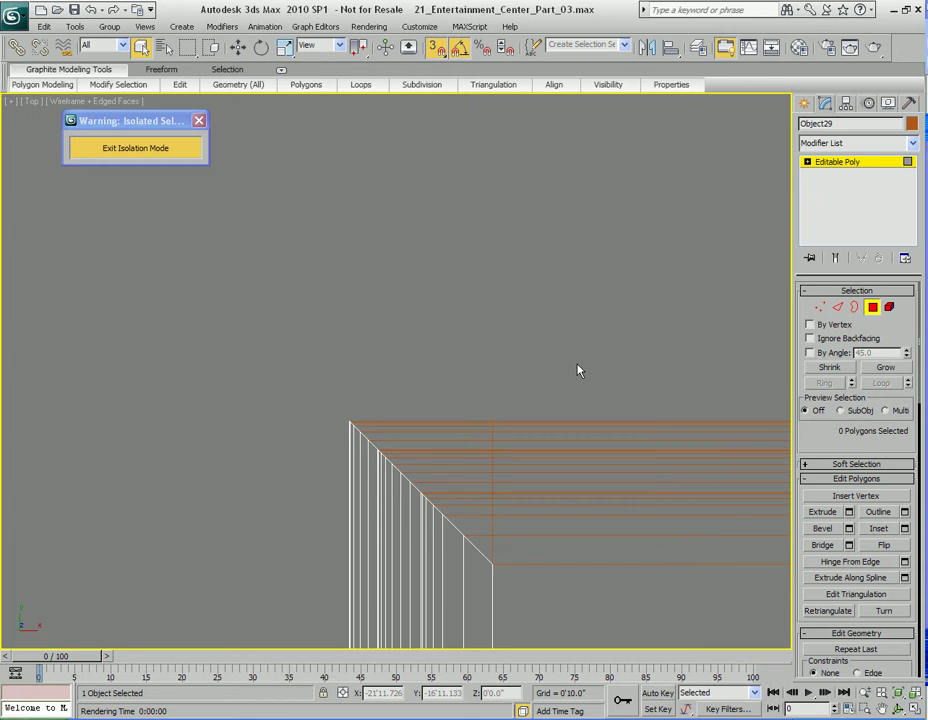
- Examine the mitered joint between the front and side moldings from the top and in a shaded perspective view
{"action": "scroll", "coordinate": [476, 403], "scroll_direction": "up", "scroll_amount": 5}
{"action": "scroll", "coordinate": [435, 442], "scroll_direction": "down", "scroll_amount": 5}
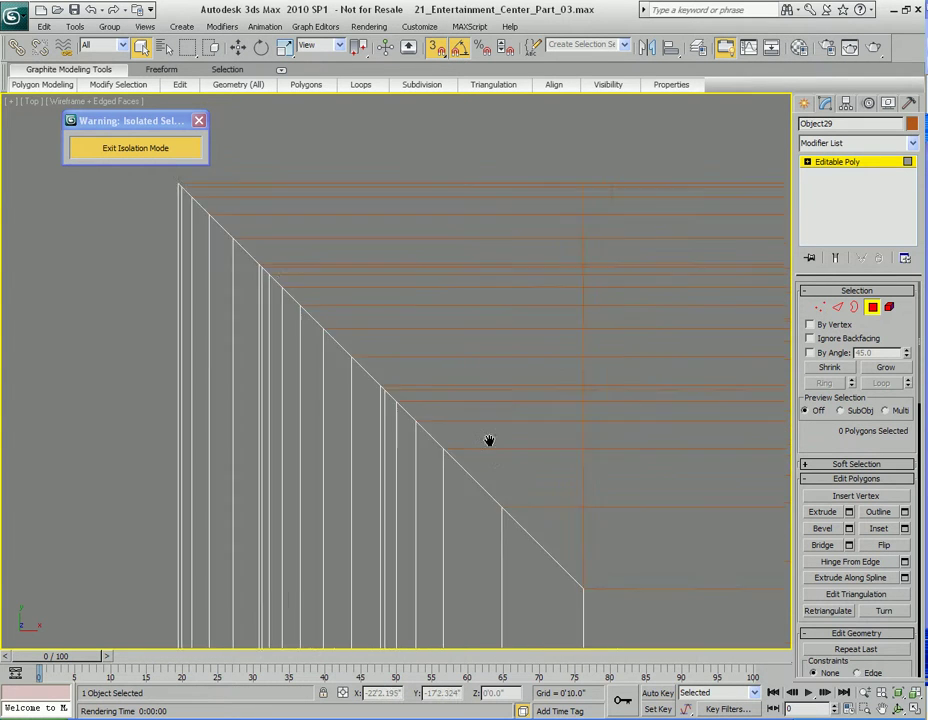
{"action": "middle_click_drag", "start_coordinate": [491, 456], "coordinate": [476, 415]}
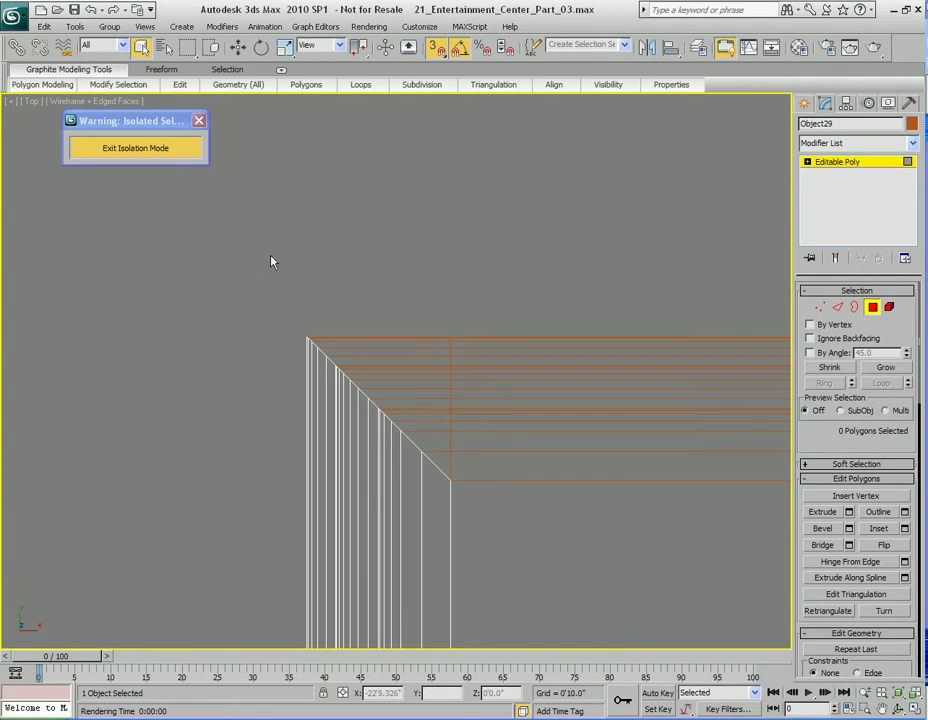
{"action": "key", "text": "p"}
{"action": "key", "text": "z"}
{"action": "middle_click_drag", "start_coordinate": [391, 410], "coordinate": [612, 309], "text": "alt"}
{"action": "middle_click_drag", "start_coordinate": [370, 419], "coordinate": [432, 374]}
{"action": "scroll", "coordinate": [462, 396], "scroll_direction": "up", "scroll_amount": 4}
{"action": "middle_click_drag", "start_coordinate": [334, 379], "coordinate": [454, 387]}
{"action": "key", "text": "F3"}
{"action": "mouse_move", "coordinate": [290, 381]}
{"action": "middle_mouse_down"}
{"action": "mouse_move", "coordinate": [470, 380]}
{"action": "mouse_move", "coordinate": [437, 332]}
{"action": "middle_mouse_up"}
{"action": "scroll", "coordinate": [470, 380], "scroll_direction": "up", "scroll_amount": 4}
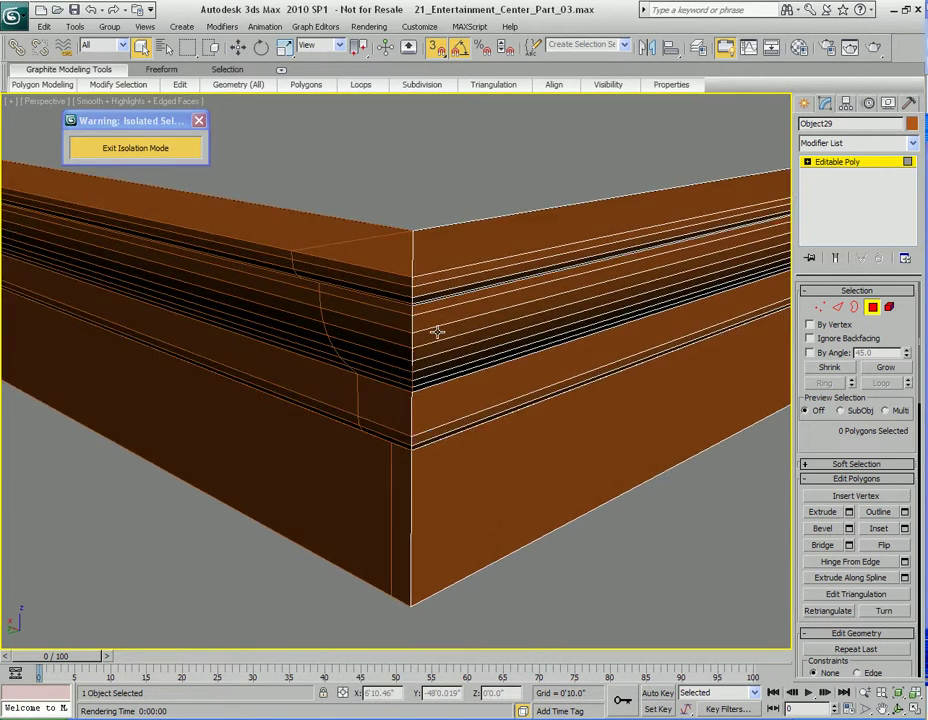
{"action": "middle_click_drag", "start_coordinate": [417, 394], "coordinate": [437, 441], "text": "alt"}
- Remove the leftover slice edge loop from the front molding beside the mitered corner
{"action": "key", "text": "4"}
{"action": "left_click", "coordinate": [331, 348]}
{"action": "middle_click_drag", "start_coordinate": [351, 423], "coordinate": [366, 455]}
{"action": "key", "text": "2"}
{"action": "left_click", "coordinate": [361, 371]}
{"action": "middle_click_drag", "start_coordinate": [450, 420], "coordinate": [447, 379], "text": "alt"}
{"action": "middle_click_drag", "start_coordinate": [402, 331], "coordinate": [451, 340], "text": "alt"}
{"action": "key", "text": "2"}
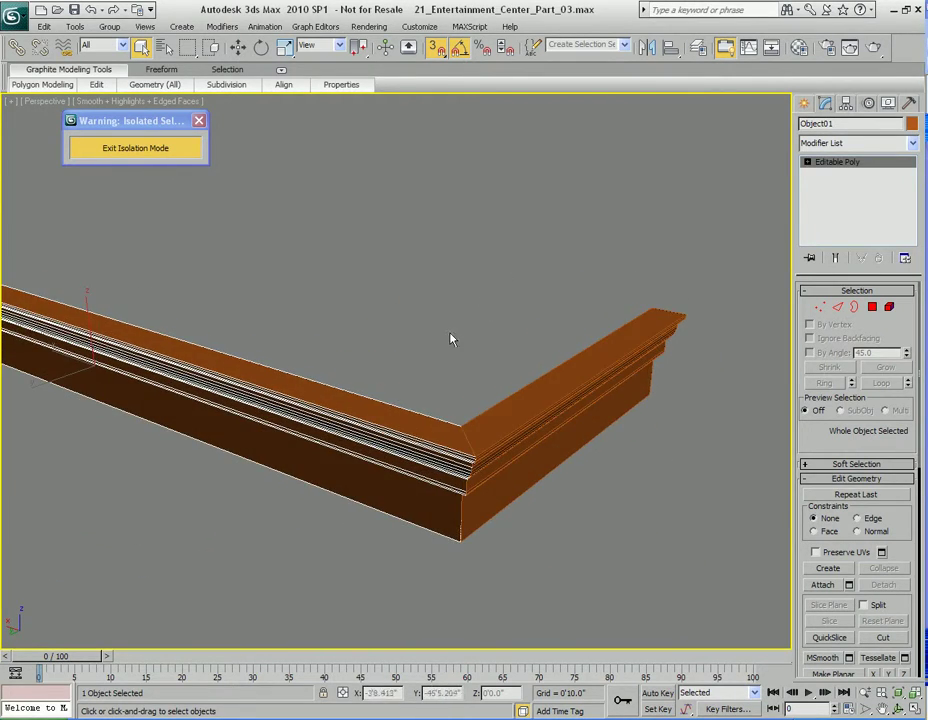
- Exit isolation mode and isolate the front, side and spare moldings together with the cabinet and the room
{"action": "left_click", "coordinate": [154, 156]}
{"action": "key", "text": "z"}
{"action": "middle_click_drag", "start_coordinate": [487, 410], "coordinate": [530, 351], "text": "alt"}
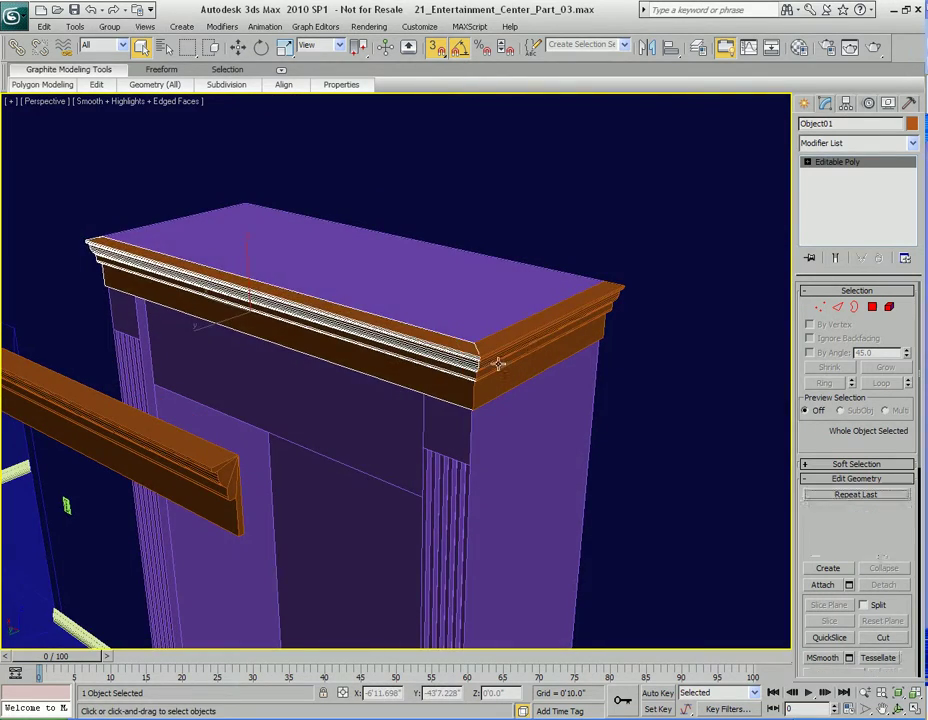
{"action": "left_click", "coordinate": [443, 353], "text": "ctrl"}
{"action": "left_click", "coordinate": [466, 285], "text": "ctrl"}
{"action": "scroll", "coordinate": [440, 367], "scroll_direction": "down", "scroll_amount": 3}
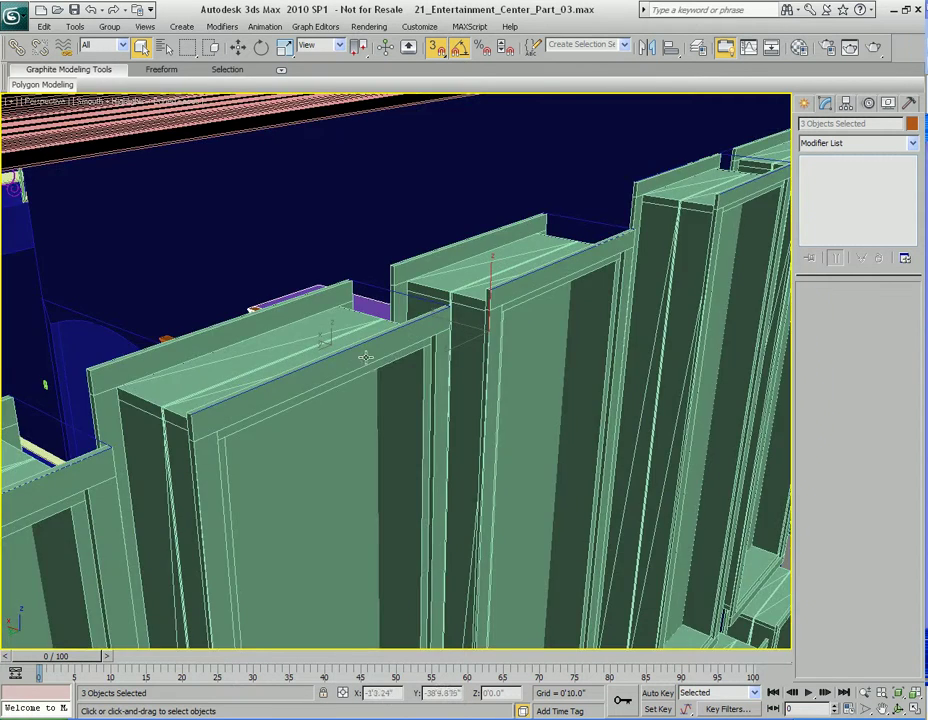
{"action": "middle_click_drag", "start_coordinate": [371, 358], "coordinate": [411, 350], "text": "alt"}
{"action": "left_click", "coordinate": [420, 243], "text": "ctrl"}
{"action": "left_click", "coordinate": [381, 399], "text": "ctrl"}
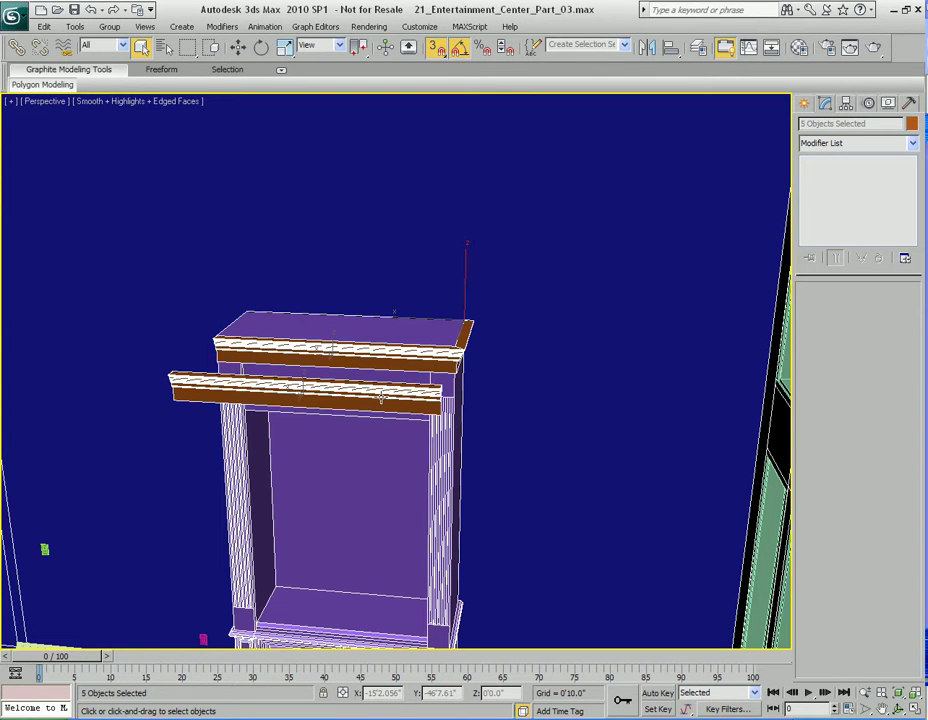
{"action": "key", "text": "alt+q"}
{"action": "scroll", "coordinate": [546, 366], "scroll_direction": "up", "scroll_amount": 8}
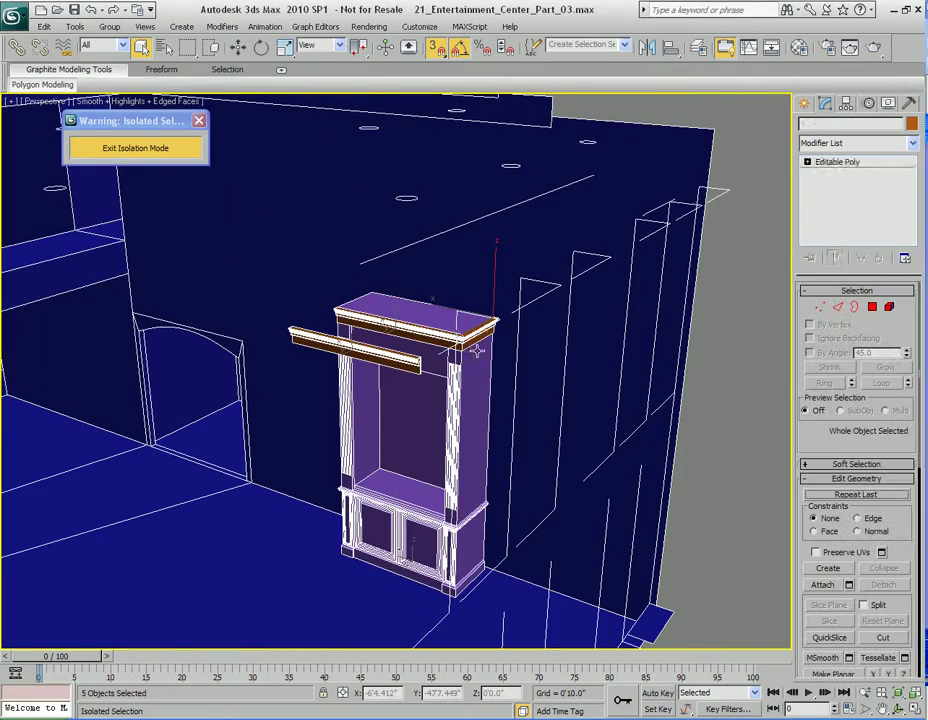
- Examine how the mitered side and front moldings fit around the top of the cabinet
{"action": "left_click", "coordinate": [480, 331]}
{"action": "key", "text": "z"}
{"action": "middle_click_drag", "start_coordinate": [474, 369], "coordinate": [549, 338]}
{"action": "scroll", "coordinate": [480, 370], "scroll_direction": "down", "scroll_amount": 3}
{"action": "middle_click_drag", "start_coordinate": [420, 390], "coordinate": [514, 383]}
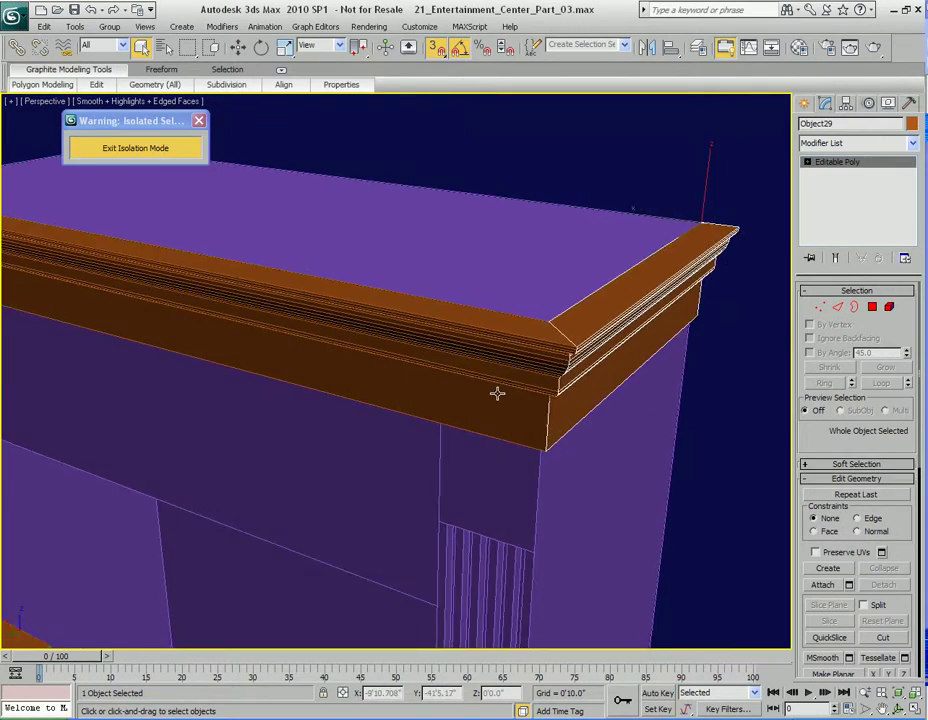
{"action": "scroll", "coordinate": [497, 393], "scroll_direction": "down", "scroll_amount": 4}
{"action": "middle_click_drag", "start_coordinate": [246, 354], "coordinate": [440, 378]}
{"action": "mouse_move", "coordinate": [440, 378]}
{"action": "middle_mouse_down"}
{"action": "mouse_move", "coordinate": [524, 381]}
{"action": "mouse_move", "coordinate": [443, 362]}
{"action": "middle_mouse_up"}
{"action": "middle_click_drag", "start_coordinate": [363, 348], "coordinate": [400, 352], "text": "alt"}
- Clone the mitered side molding and place the copy away from the cabinet as a spare
{"action": "left_click", "coordinate": [576, 324]}
{"action": "middle_click_drag", "start_coordinate": [559, 375], "coordinate": [567, 319], "text": "alt"}
{"action": "key", "text": "w"}
{"action": "scroll", "coordinate": [532, 326], "scroll_direction": "down", "scroll_amount": 2}
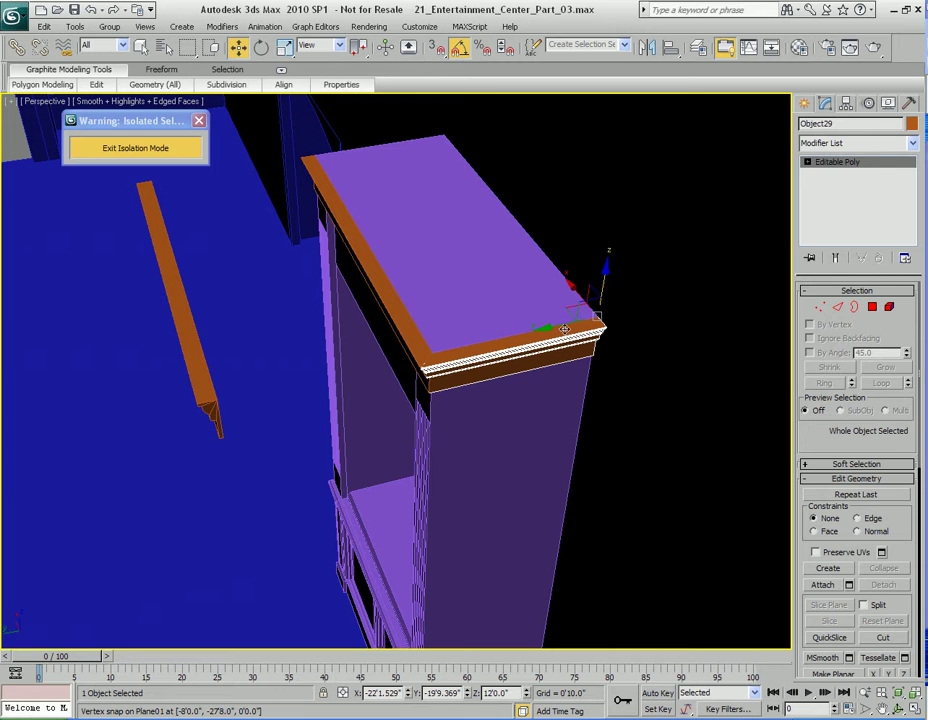
{"action": "mouse_move", "coordinate": [577, 283]}
{"action": "left_mouse_down", "text": "shift"}
{"action": "mouse_move", "coordinate": [580, 320]}
{"action": "mouse_move", "coordinate": [562, 391]}
{"action": "left_mouse_up", "text": "shift"}
{"action": "left_click", "coordinate": [476, 428]}
- Attach the mitered side molding on the cabinet to the front molding
{"action": "mouse_move", "coordinate": [478, 412]}
{"action": "middle_mouse_down", "text": "alt"}
{"action": "mouse_move", "coordinate": [495, 400]}
{"action": "mouse_move", "coordinate": [492, 390]}
{"action": "mouse_move", "coordinate": [404, 354]}
{"action": "mouse_move", "coordinate": [385, 318]}
{"action": "middle_mouse_up", "text": "alt"}
{"action": "left_click", "coordinate": [492, 390]}
{"action": "scroll", "coordinate": [448, 370], "scroll_direction": "up", "scroll_amount": 5}
{"action": "key", "text": "q"}
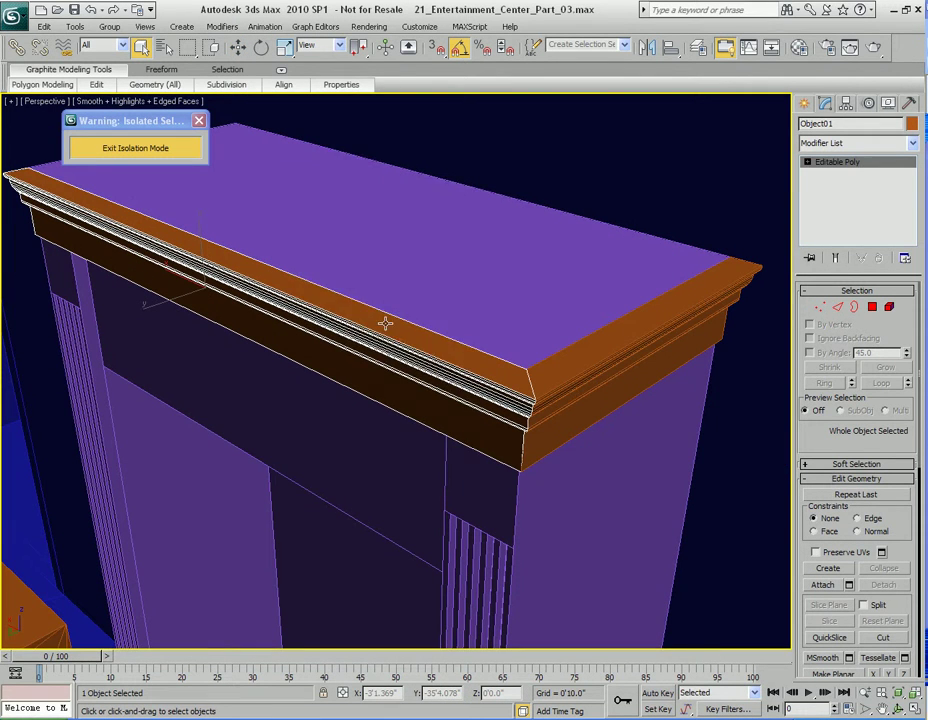
{"action": "right_click", "coordinate": [383, 318]}
{"action": "left_click", "coordinate": [359, 196]}
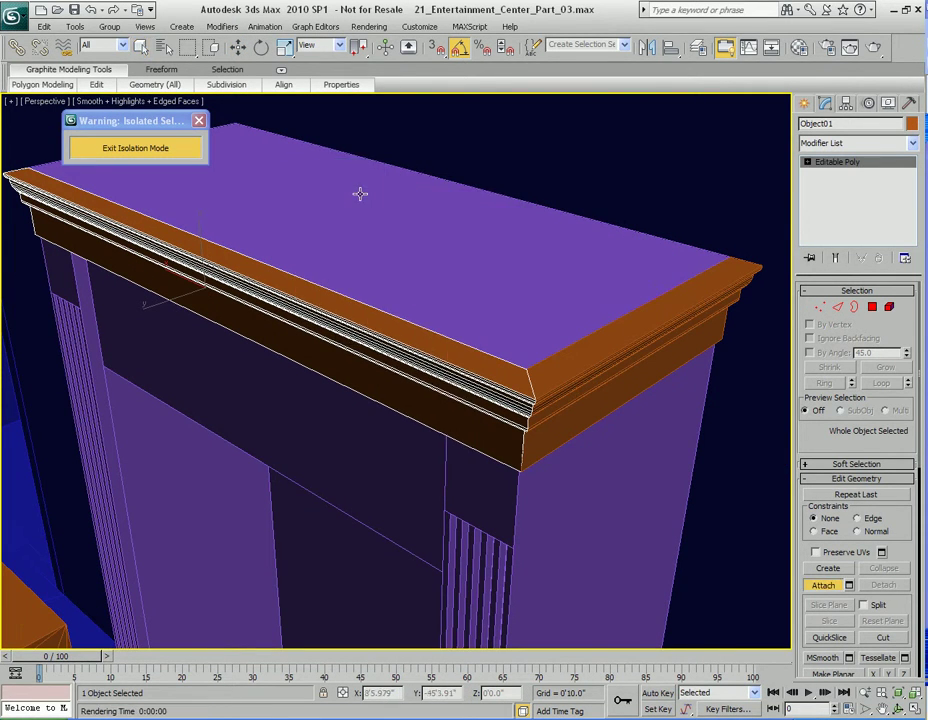
{"action": "left_click", "coordinate": [637, 349]}
{"action": "key", "text": "w"}
{"action": "middle_click_drag", "start_coordinate": [400, 317], "coordinate": [470, 350]}
{"action": "key", "text": "q"}
- Apply a Symmetry modifier to the attached crown molding, mirrored on the X axis with Flip enabled
{"action": "scroll", "coordinate": [503, 377], "scroll_direction": "down", "scroll_amount": 2}
{"action": "scroll", "coordinate": [522, 356], "scroll_direction": "down", "scroll_amount": 2}
{"action": "left_click", "coordinate": [222, 26]}
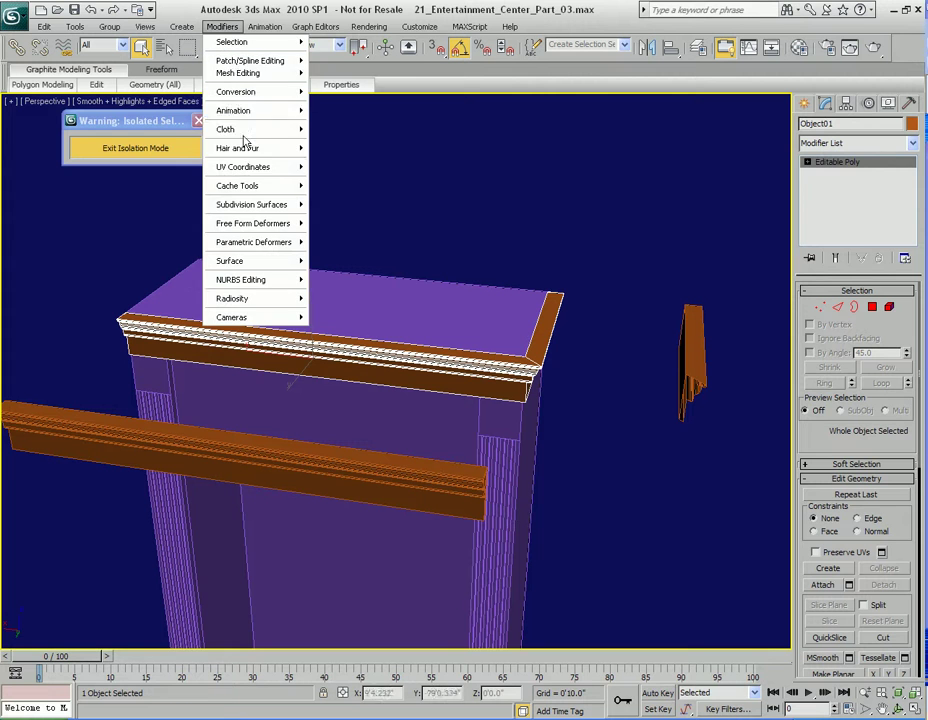
{"action": "mouse_move", "coordinate": [262, 73]}
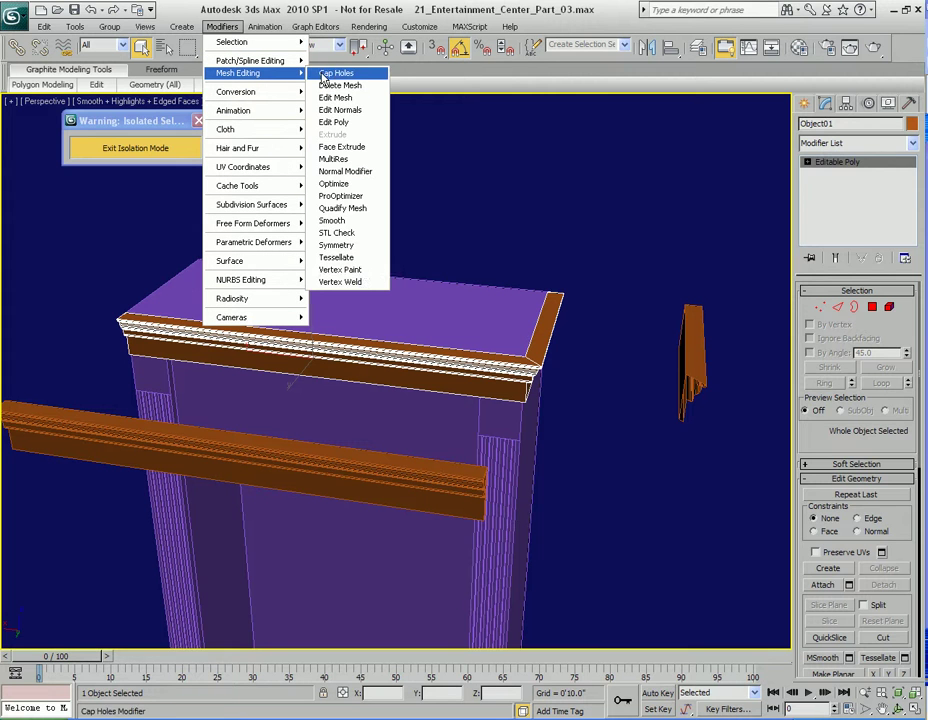
{"action": "left_click", "coordinate": [353, 246]}
{"action": "middle_click_drag", "start_coordinate": [446, 312], "coordinate": [478, 328], "text": "alt"}
{"action": "left_click", "coordinate": [838, 336]}
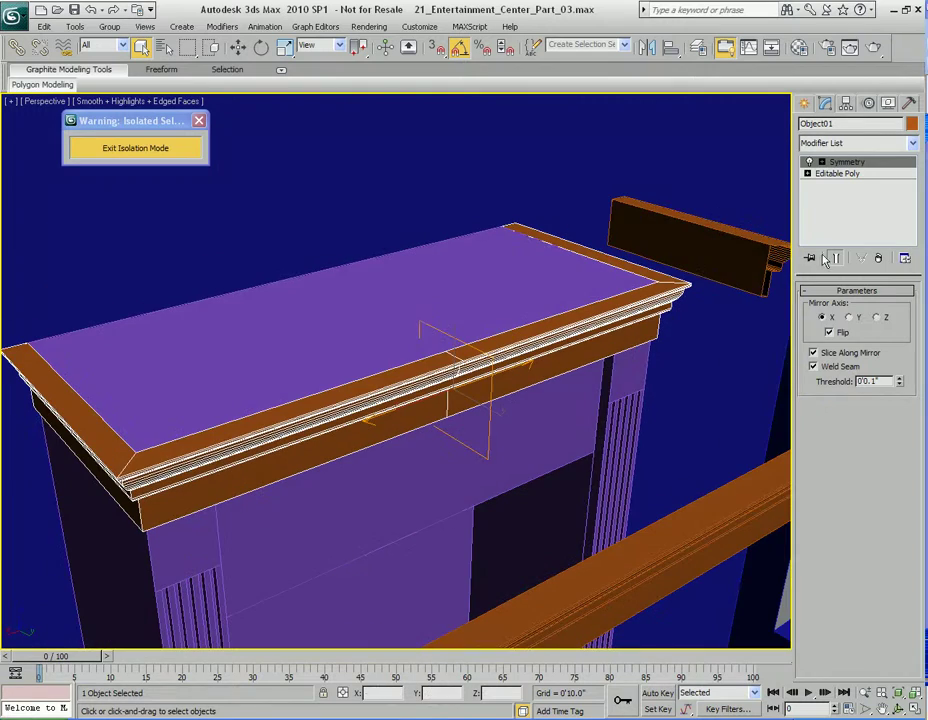
- Collapse the crown molding's Symmetry modifier into its editable poly
{"action": "right_click", "coordinate": [846, 165]}
{"action": "left_click", "coordinate": [714, 308]}
{"action": "middle_click_drag", "start_coordinate": [465, 202], "coordinate": [585, 245], "text": "alt"}
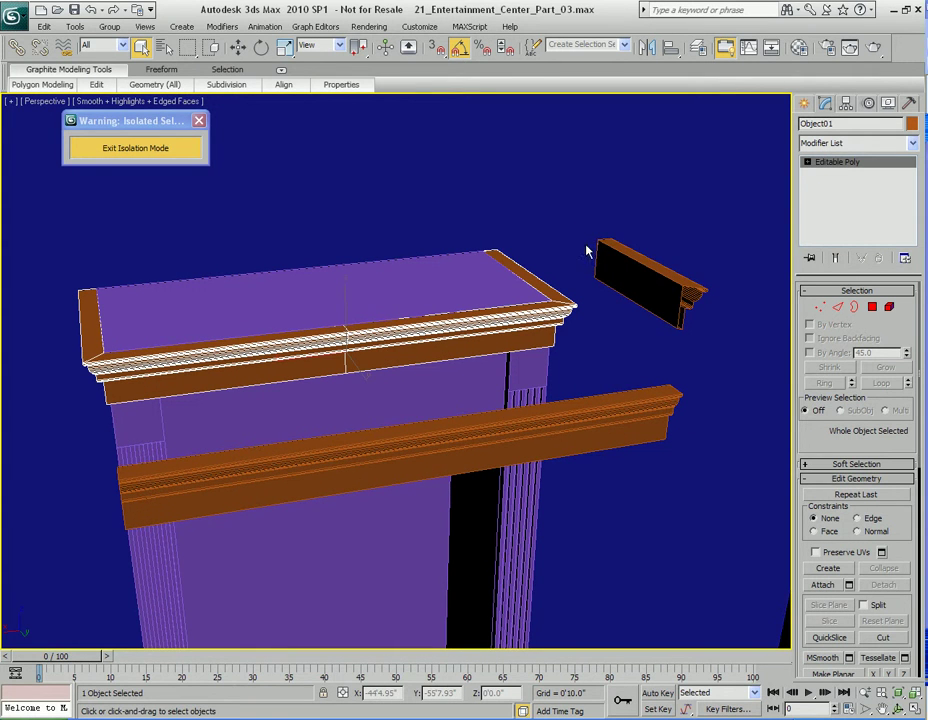
- Examine the whole cabinet with its crown molding and compare it with the entertainment center reference photo
{"action": "middle_click_drag", "start_coordinate": [523, 442], "coordinate": [481, 348]}
{"action": "scroll", "coordinate": [481, 348], "scroll_direction": "down", "scroll_amount": 3}
{"action": "middle_click_drag", "start_coordinate": [520, 436], "coordinate": [548, 355]}
{"action": "scroll", "coordinate": [498, 386], "scroll_direction": "down", "scroll_amount": 3}
{"action": "scroll", "coordinate": [564, 361], "scroll_direction": "up", "scroll_amount": 3}
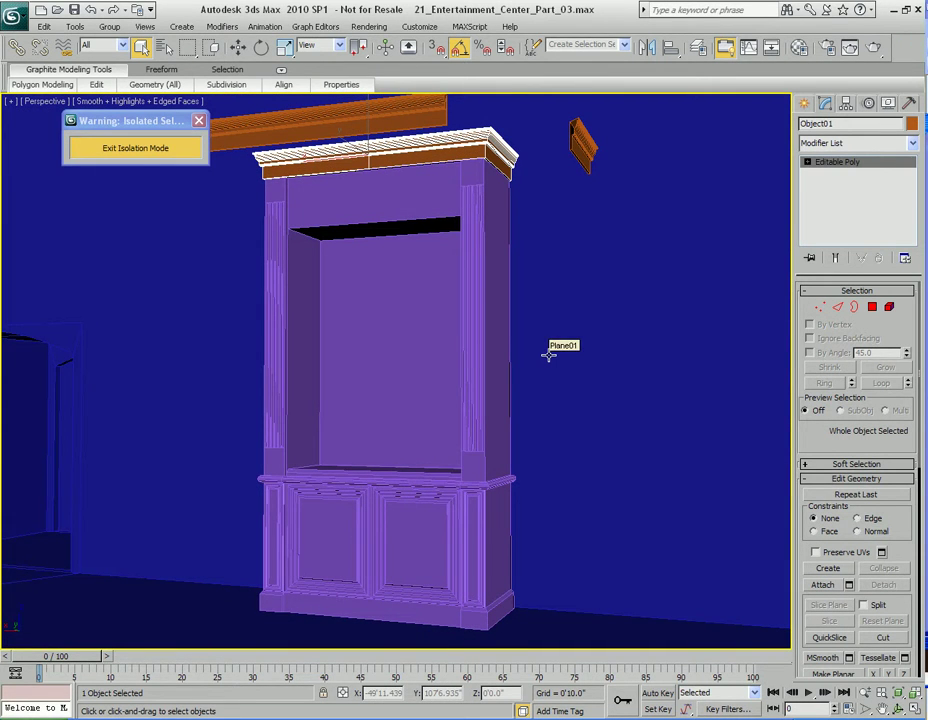
{"action": "left_click_drag", "start_coordinate": [927, 148], "coordinate": [633, 123]}
{"action": "scroll", "coordinate": [555, 322], "scroll_direction": "down", "scroll_amount": 3}
{"action": "scroll", "coordinate": [664, 348], "scroll_direction": "up", "scroll_amount": 1}
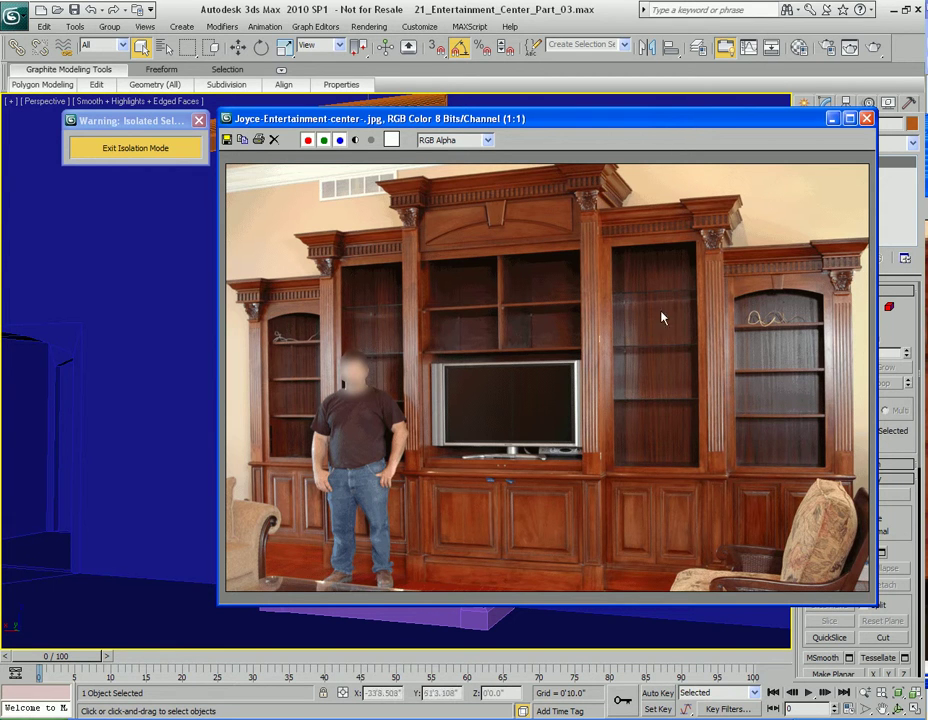
{"action": "left_click_drag", "start_coordinate": [565, 131], "coordinate": [927, 130]}
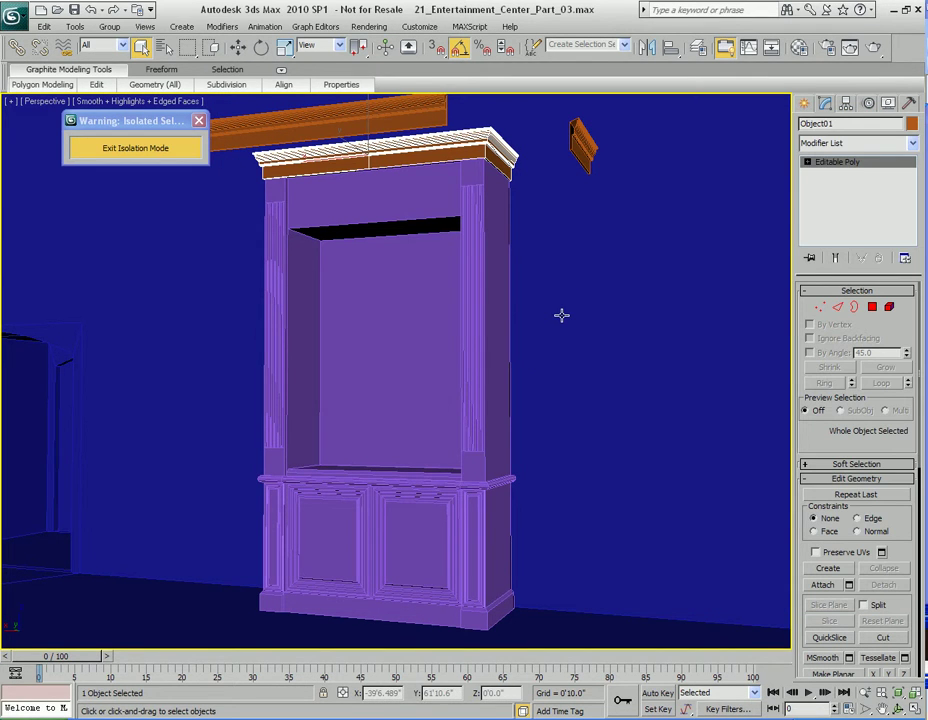